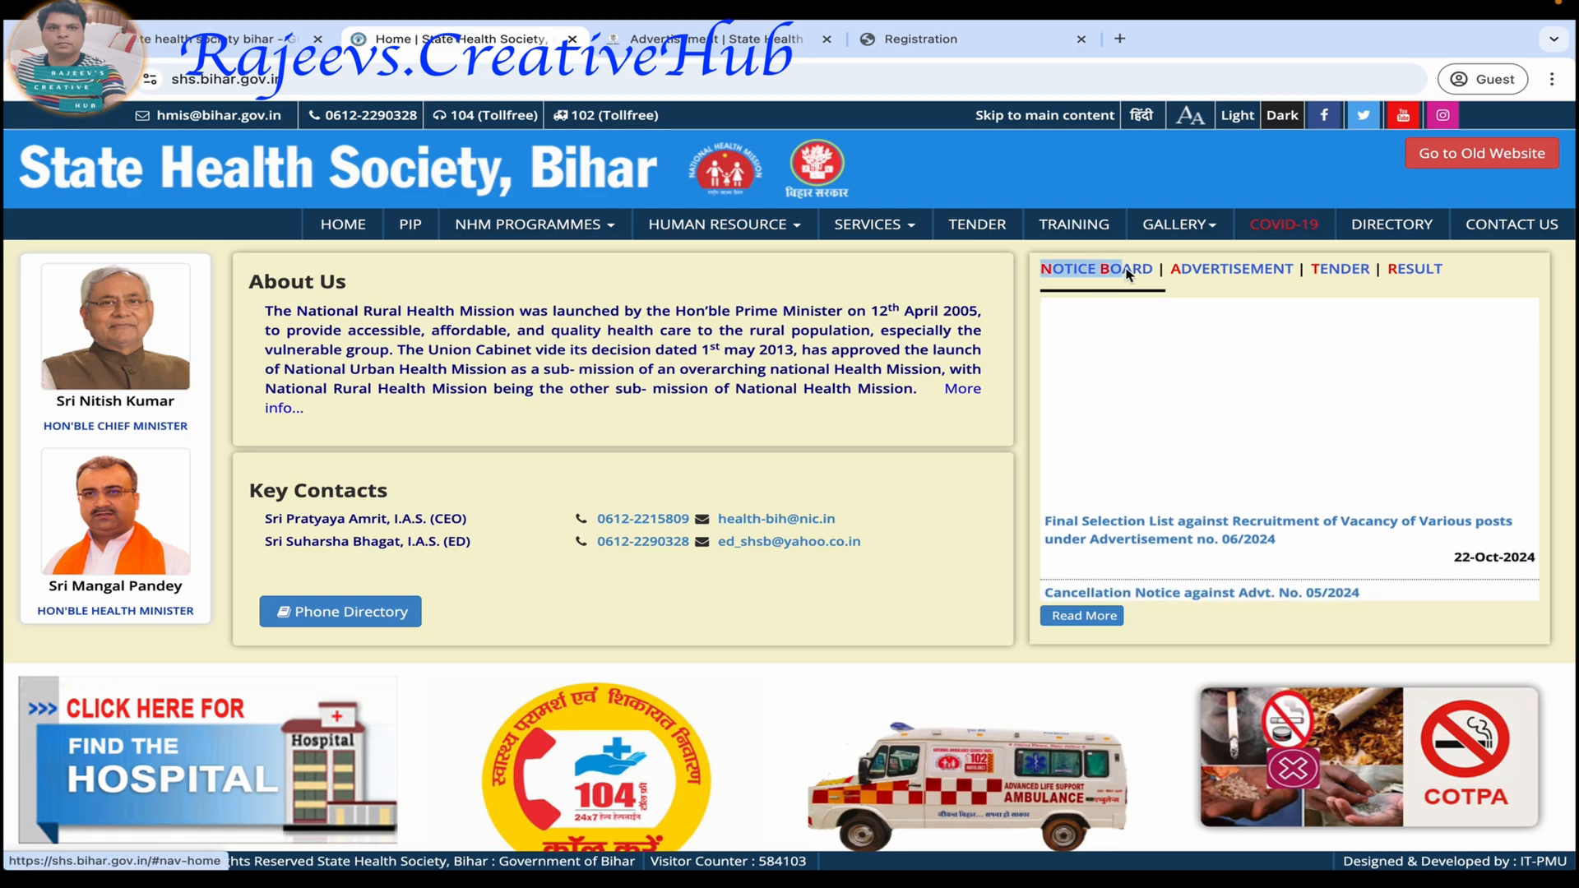
Open the candidate registration form from the Community Health Officer advertisement, Advt. No. 07/2024.
click(1223, 271)
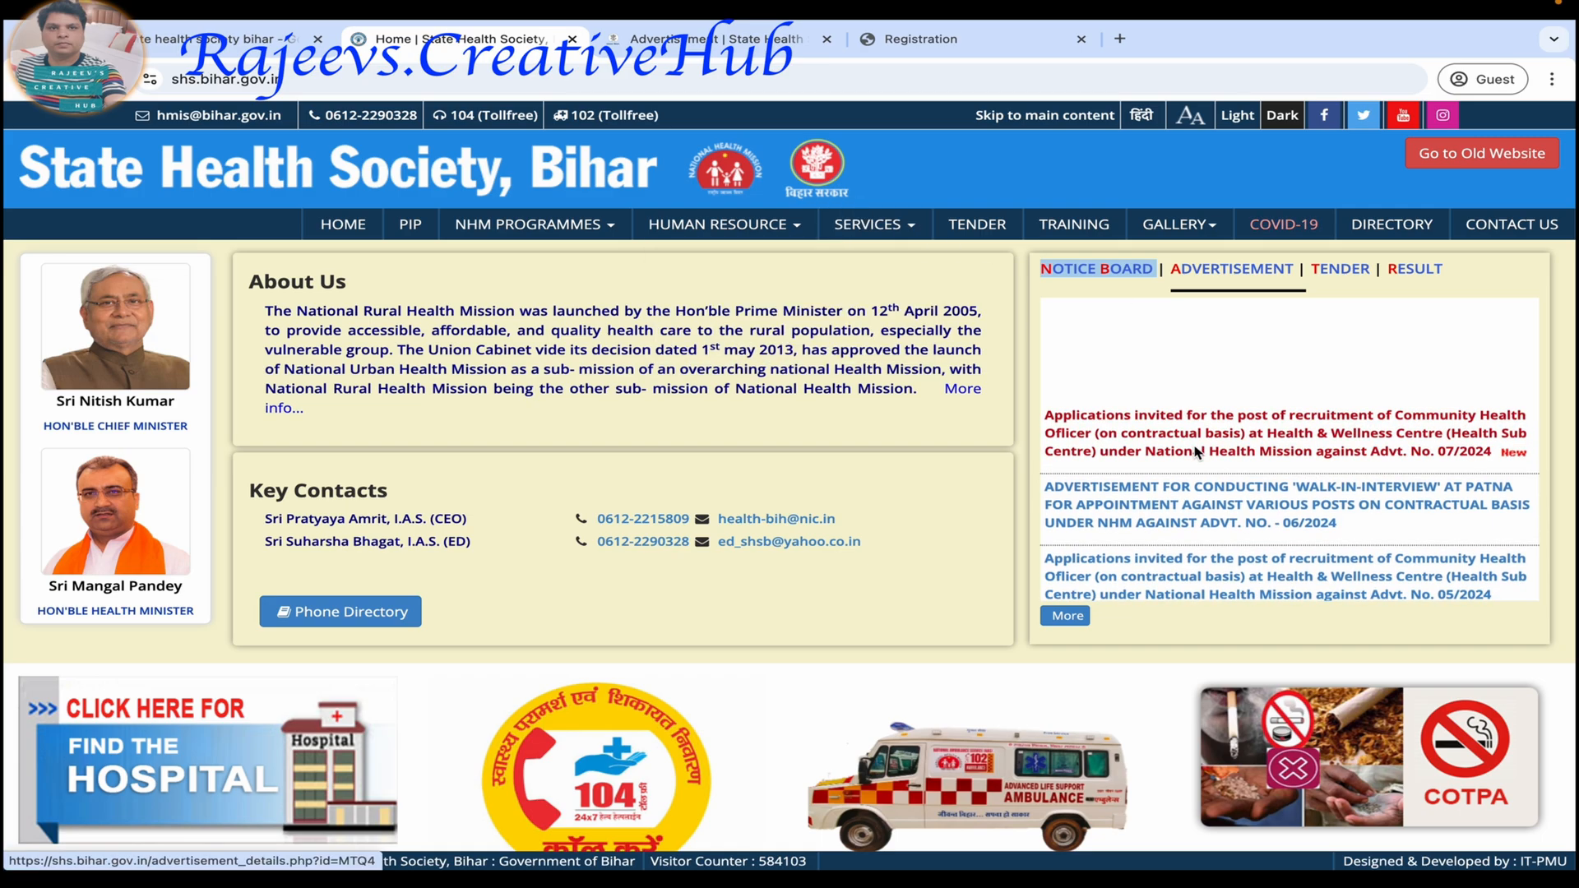
click(726, 41)
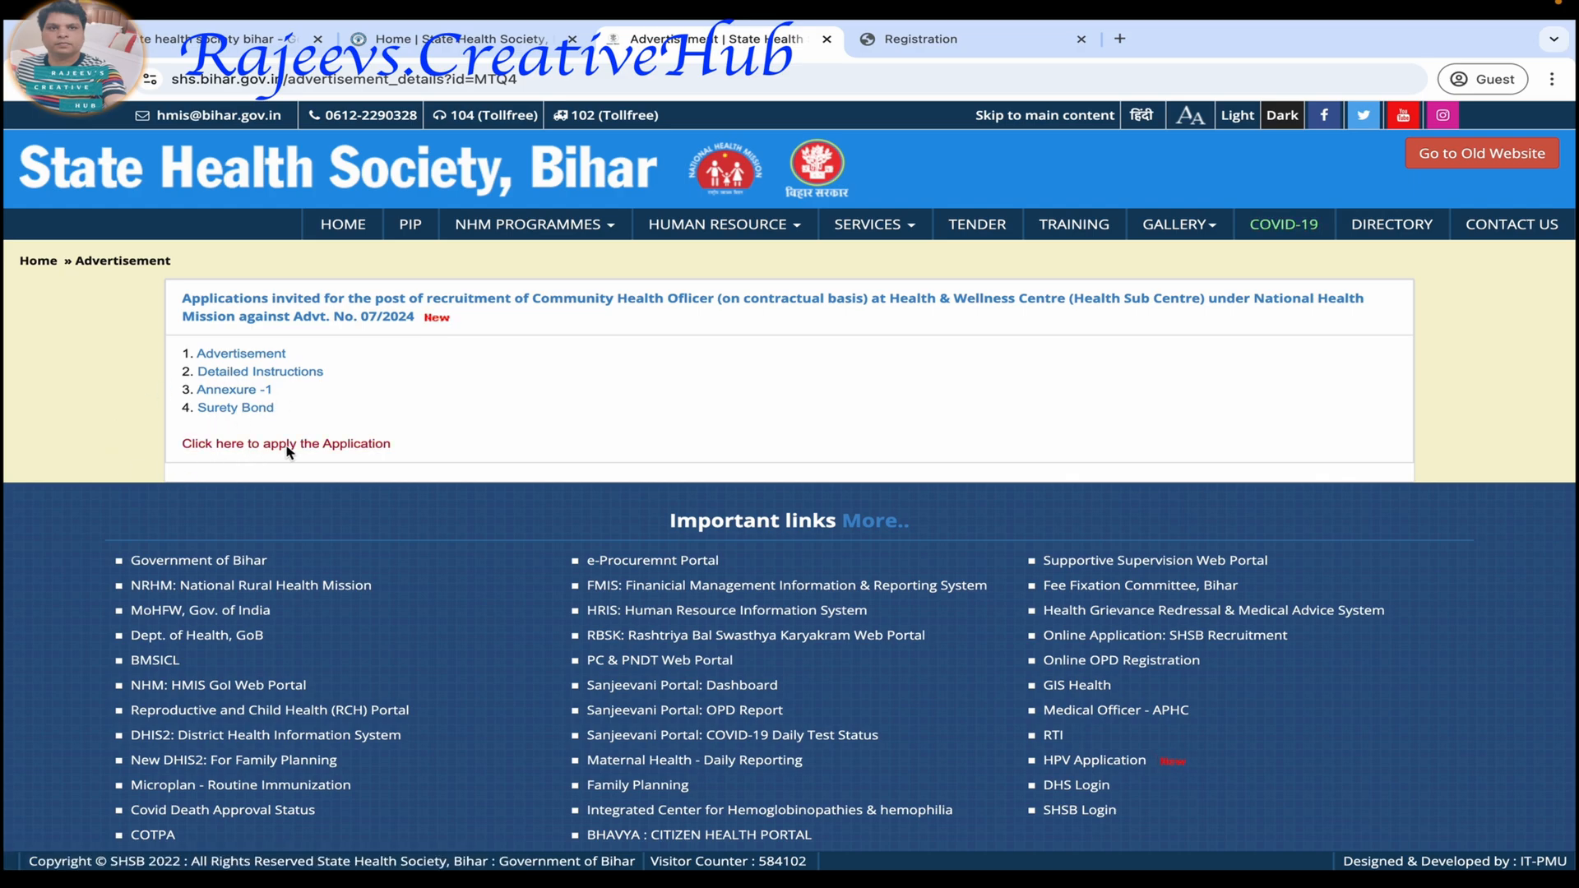
click(349, 447)
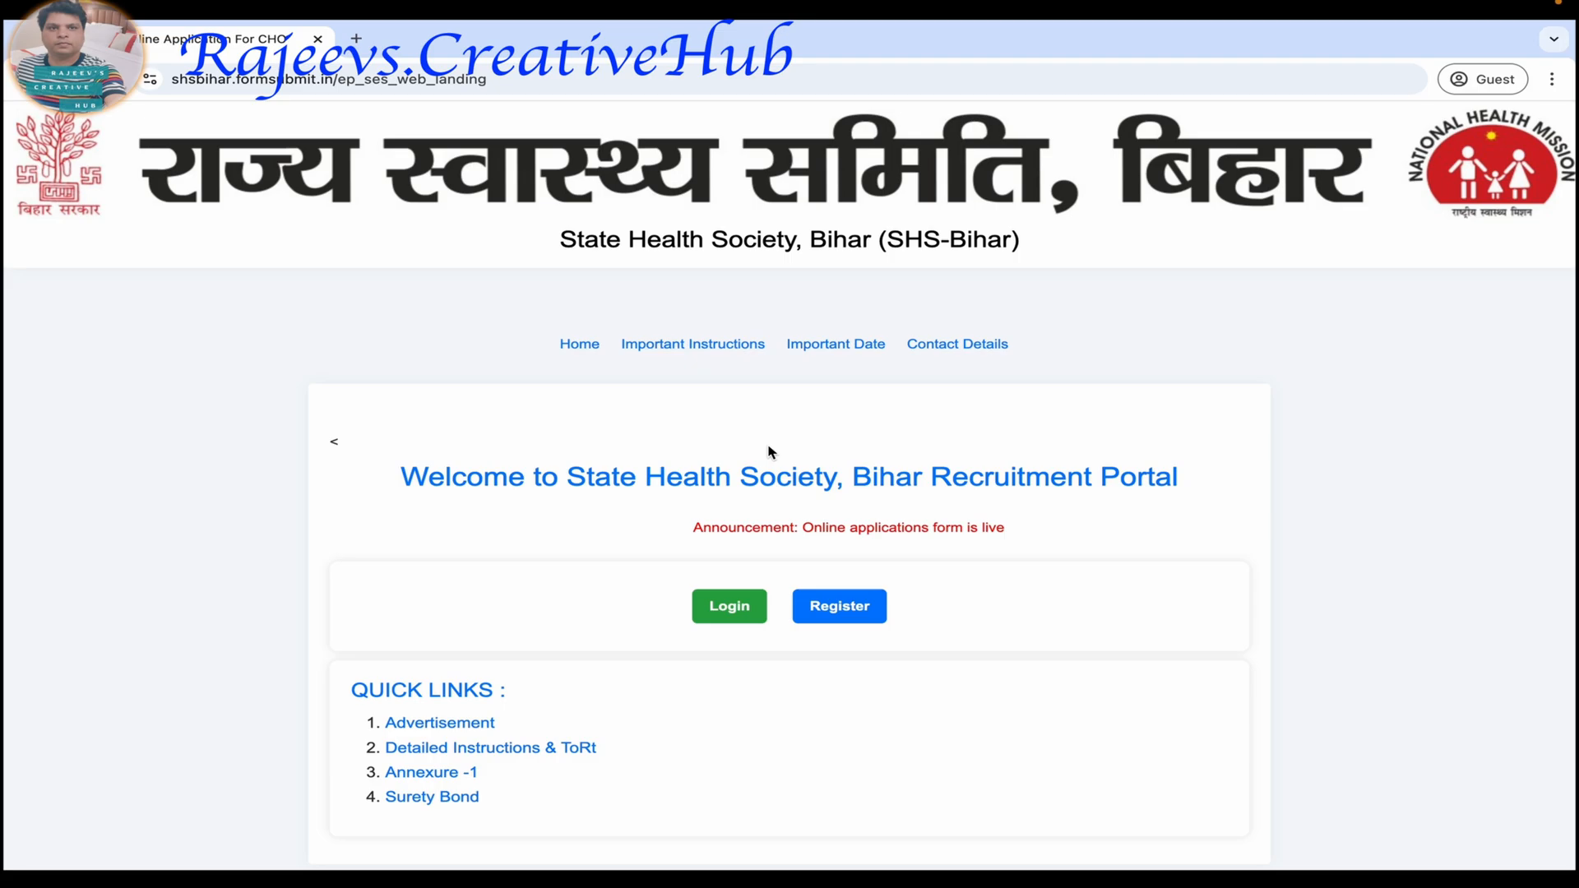
click(839, 608)
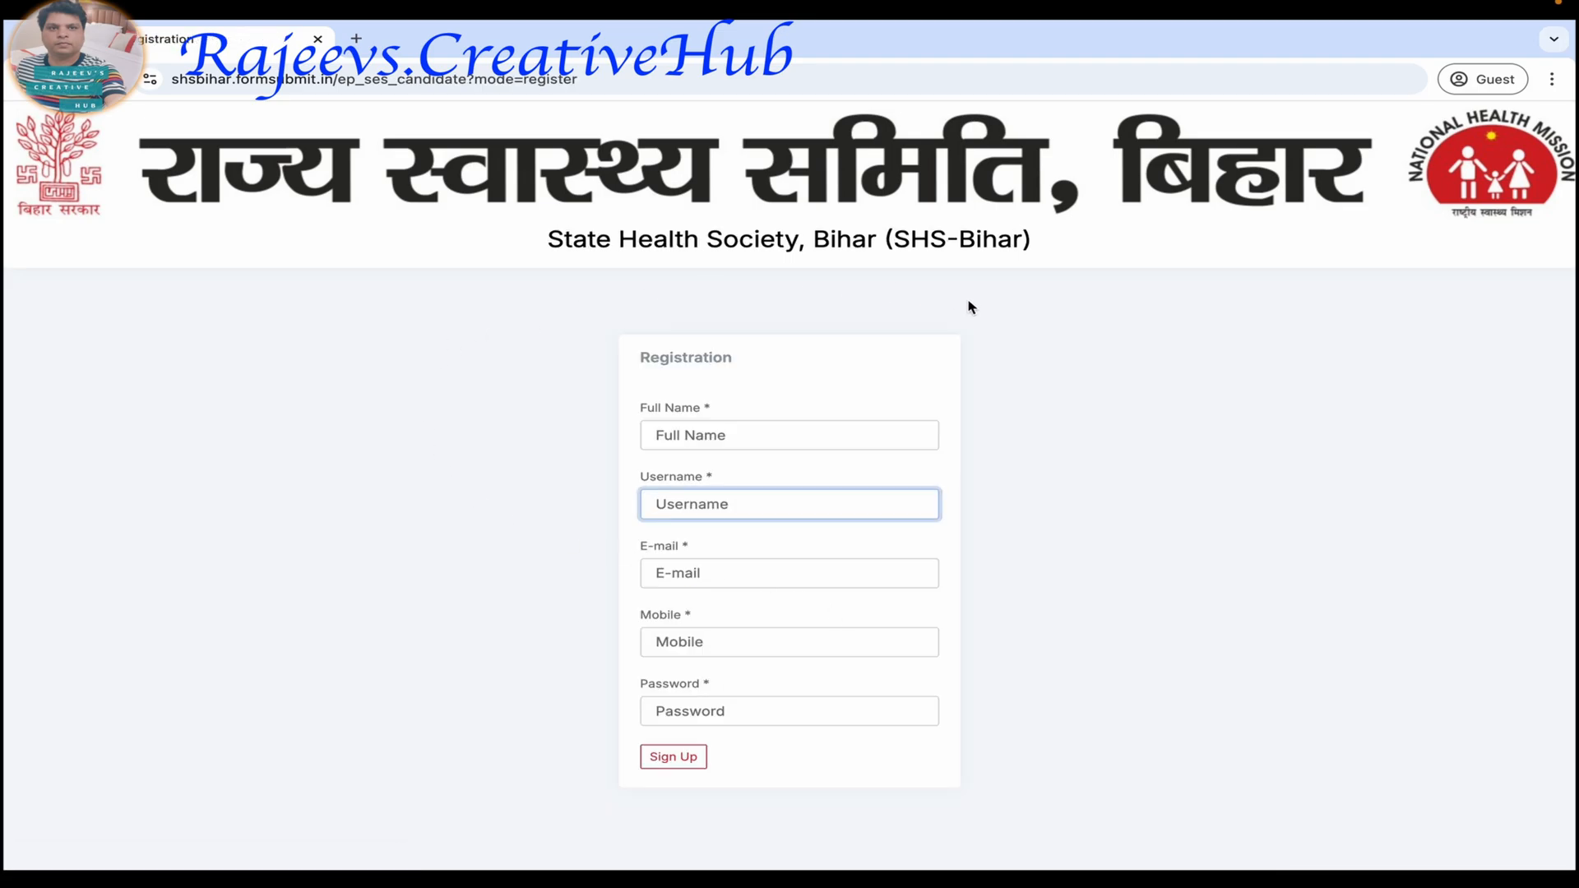
Fill in the candidate's full name, username, e-mail address and mobile number on the registration form.
click(705, 438)
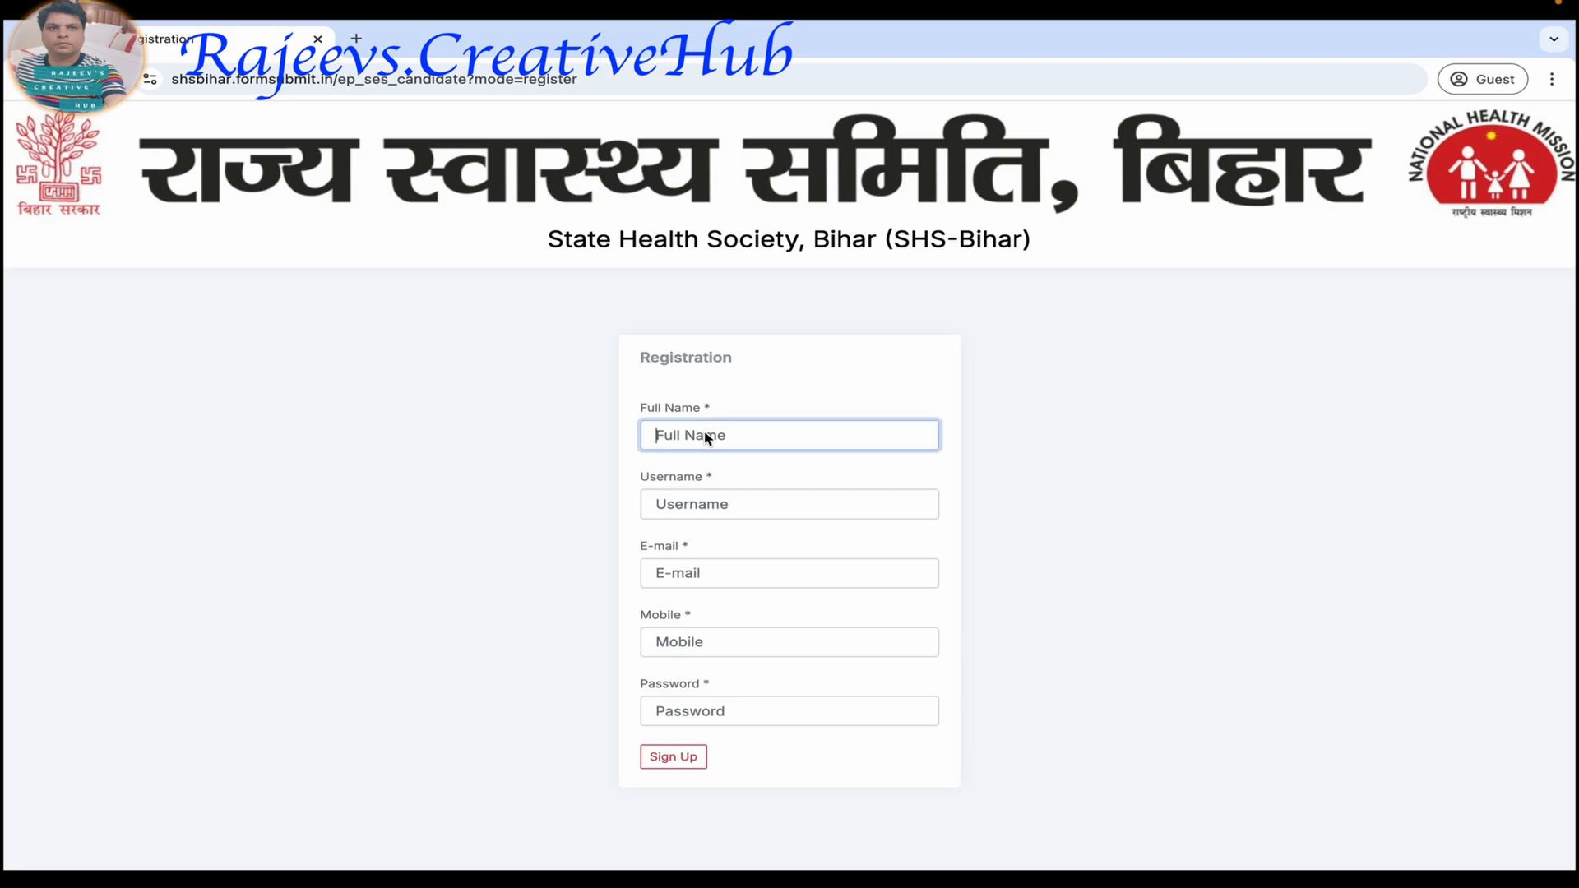
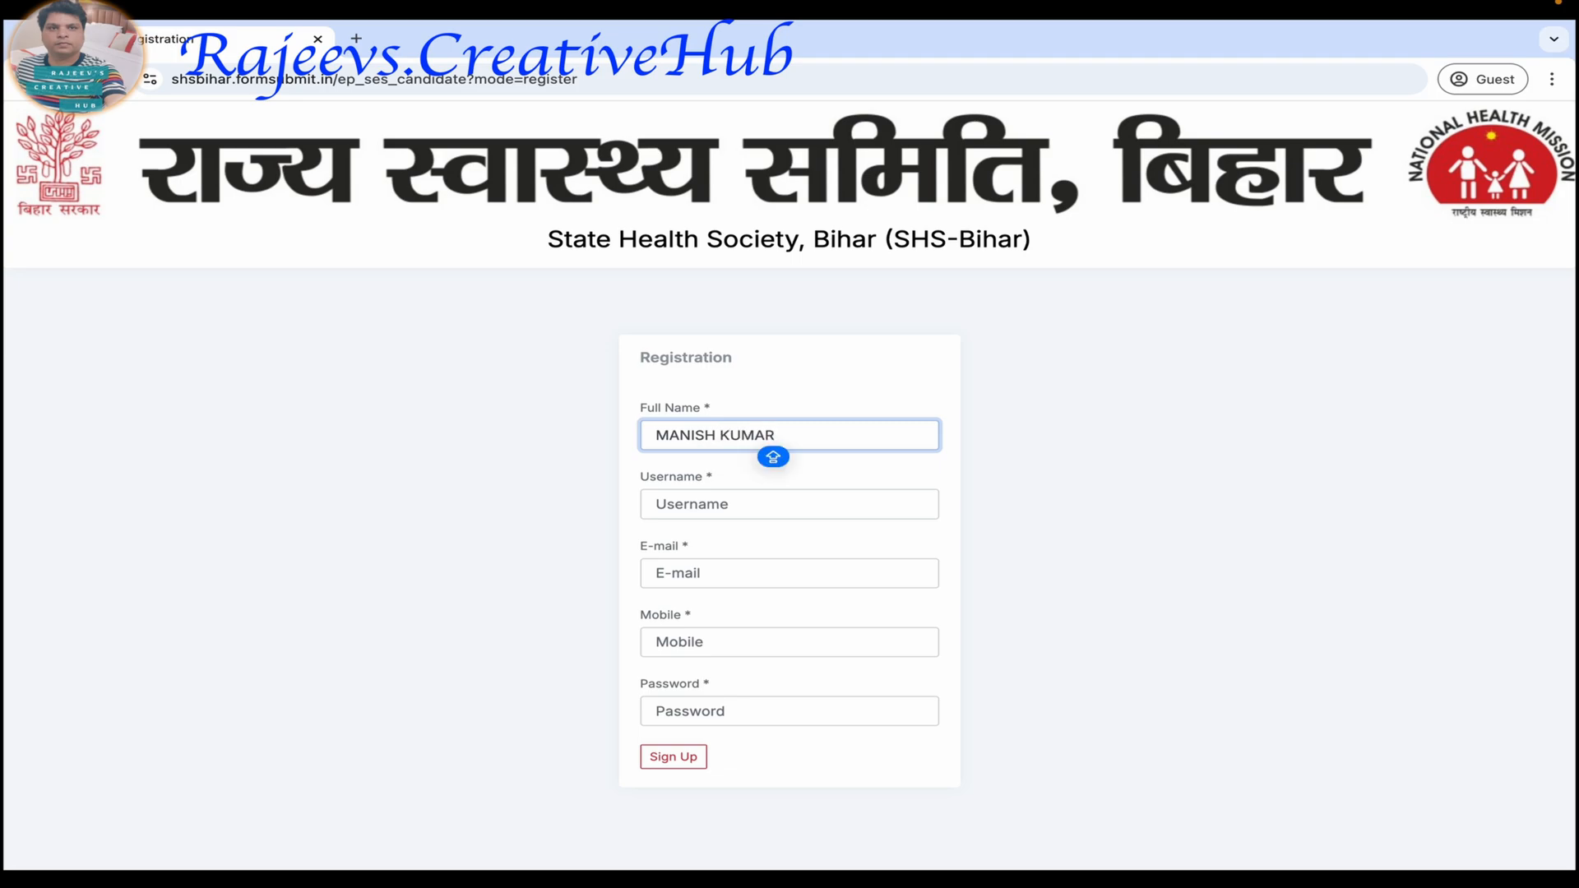
click(669, 508)
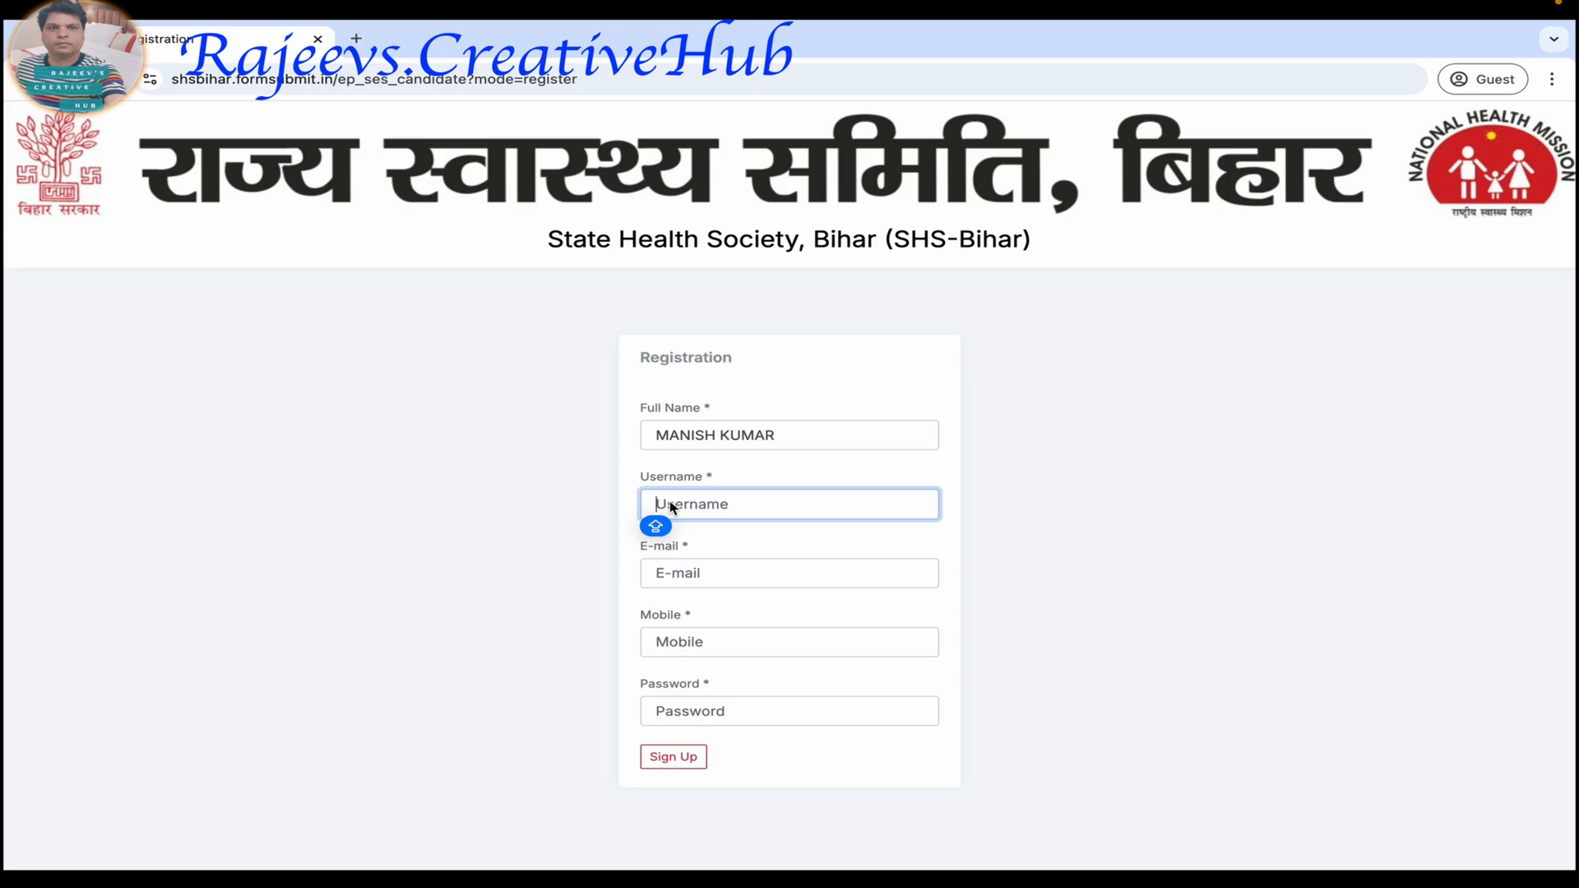
text(manish0007)
click(679, 576)
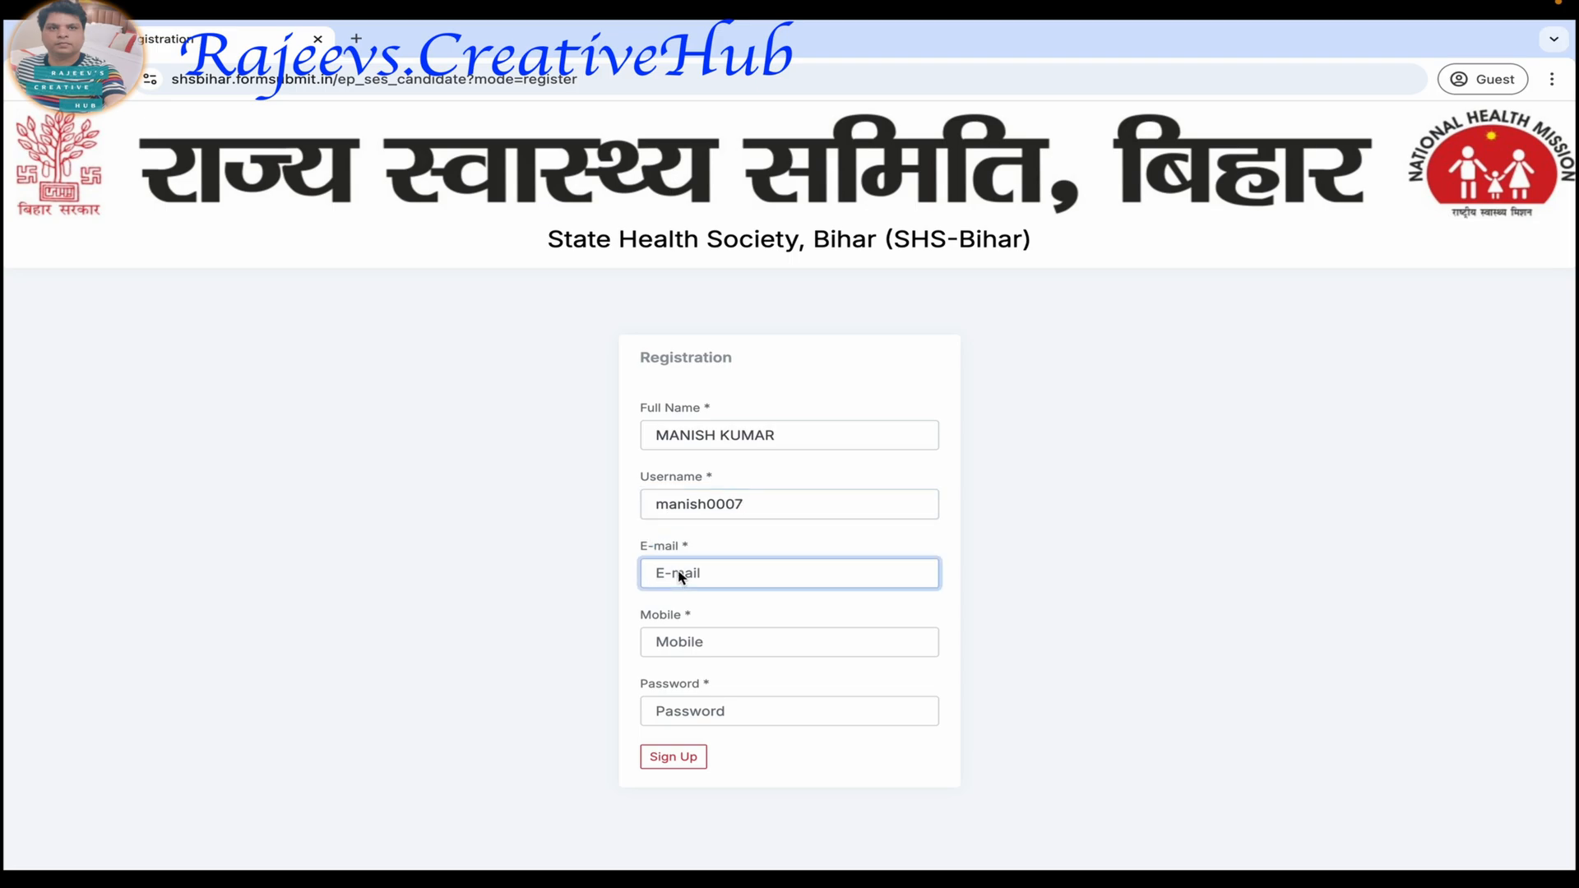
text(xxxx@gmail.com)
click(716, 640)
text(1234567890)
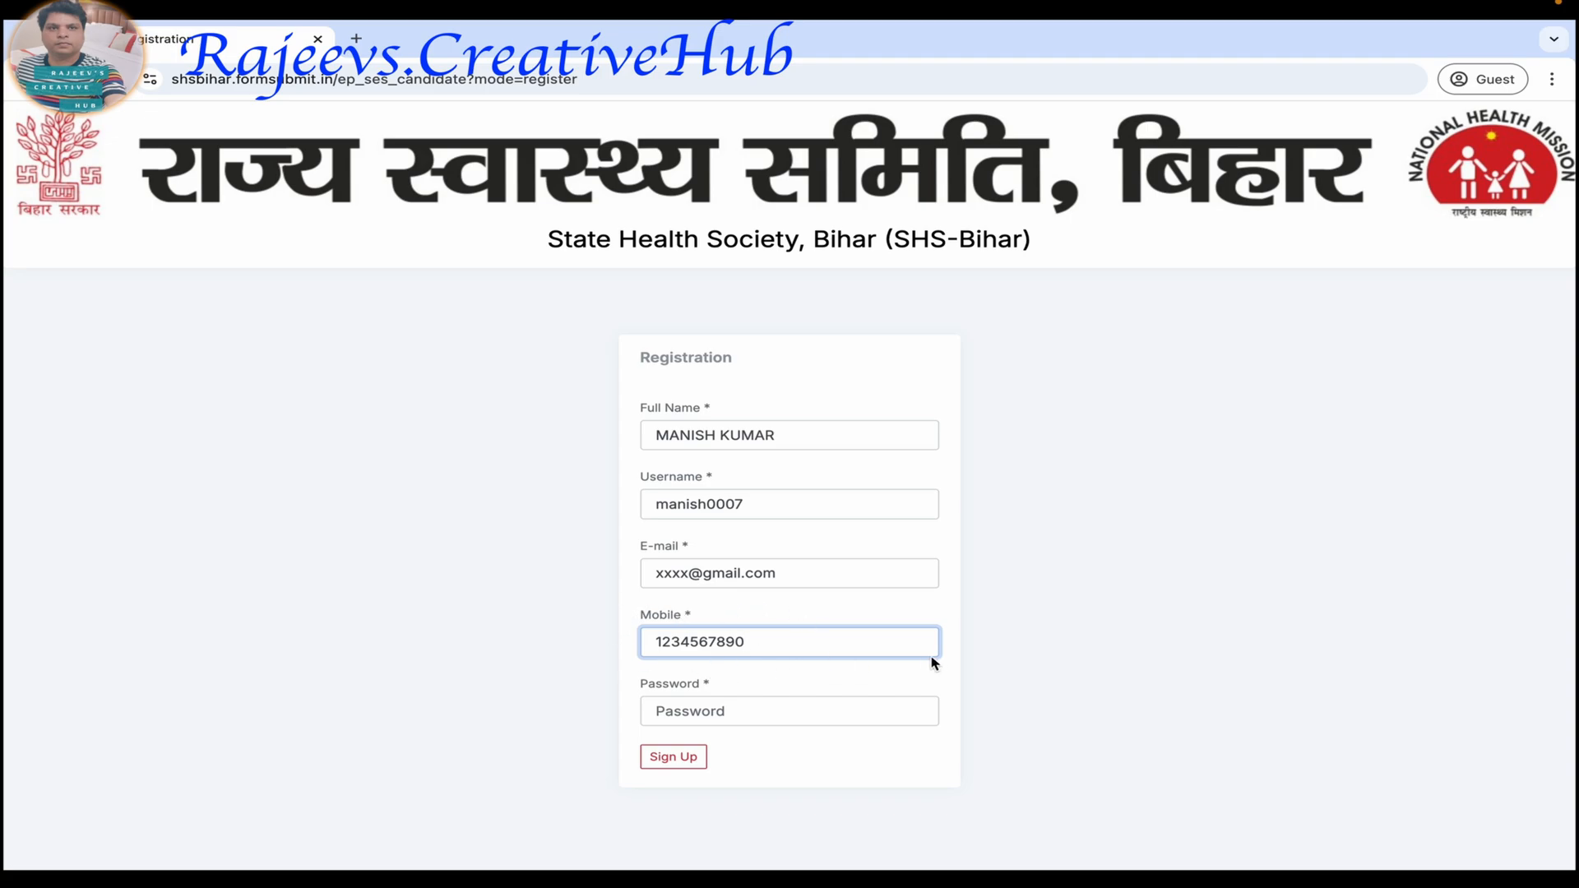
Enter the account password, sign up, and verify the account with the e-mail and mobile verification codes.
click(704, 712)
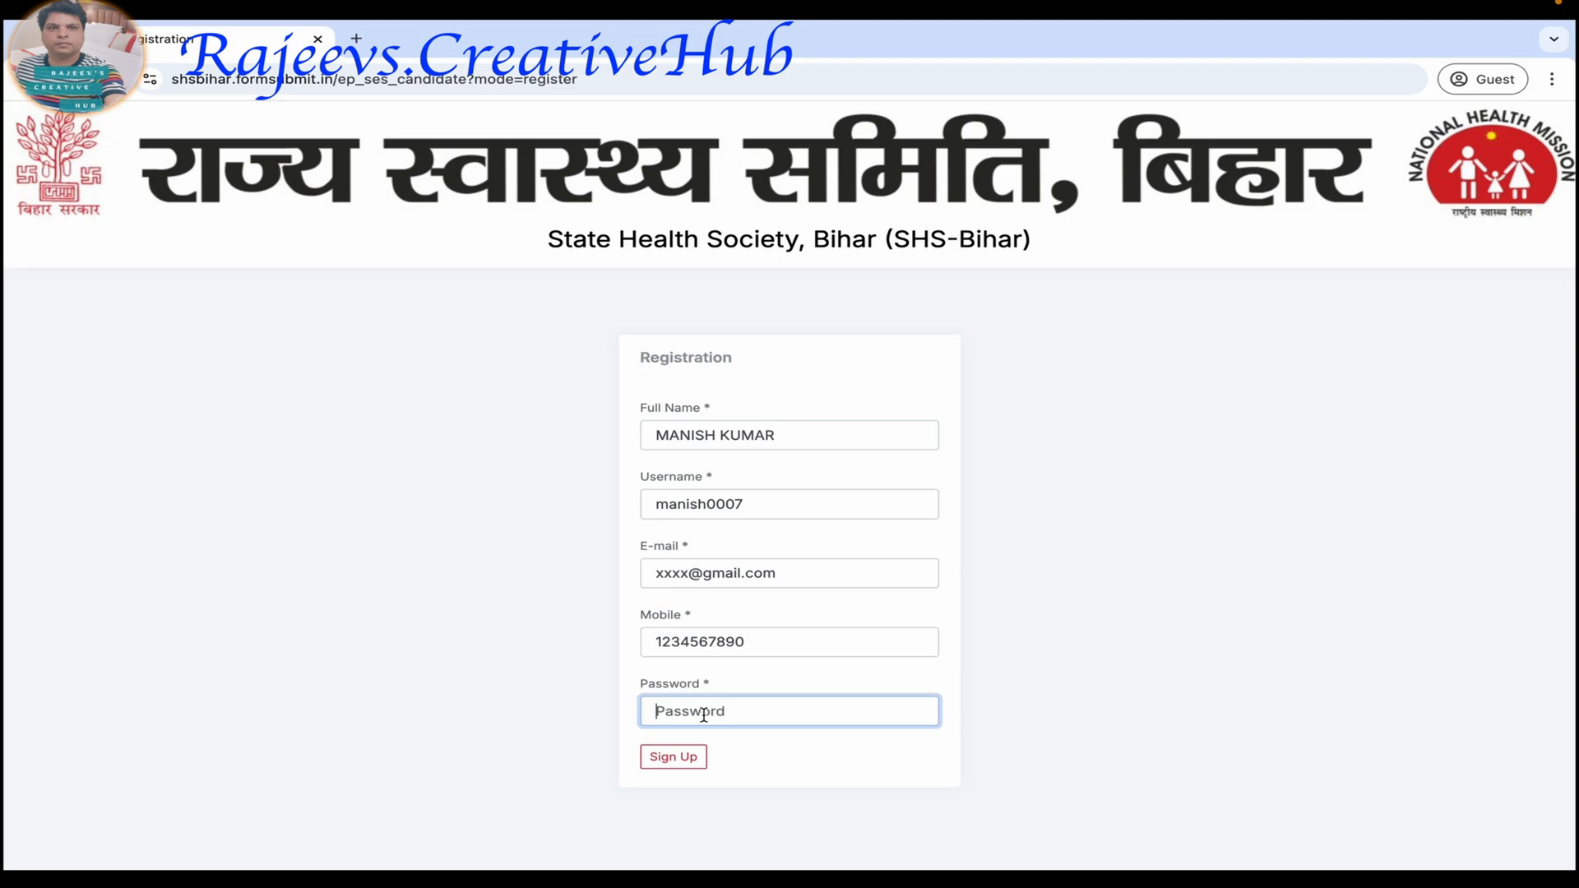
click(680, 758)
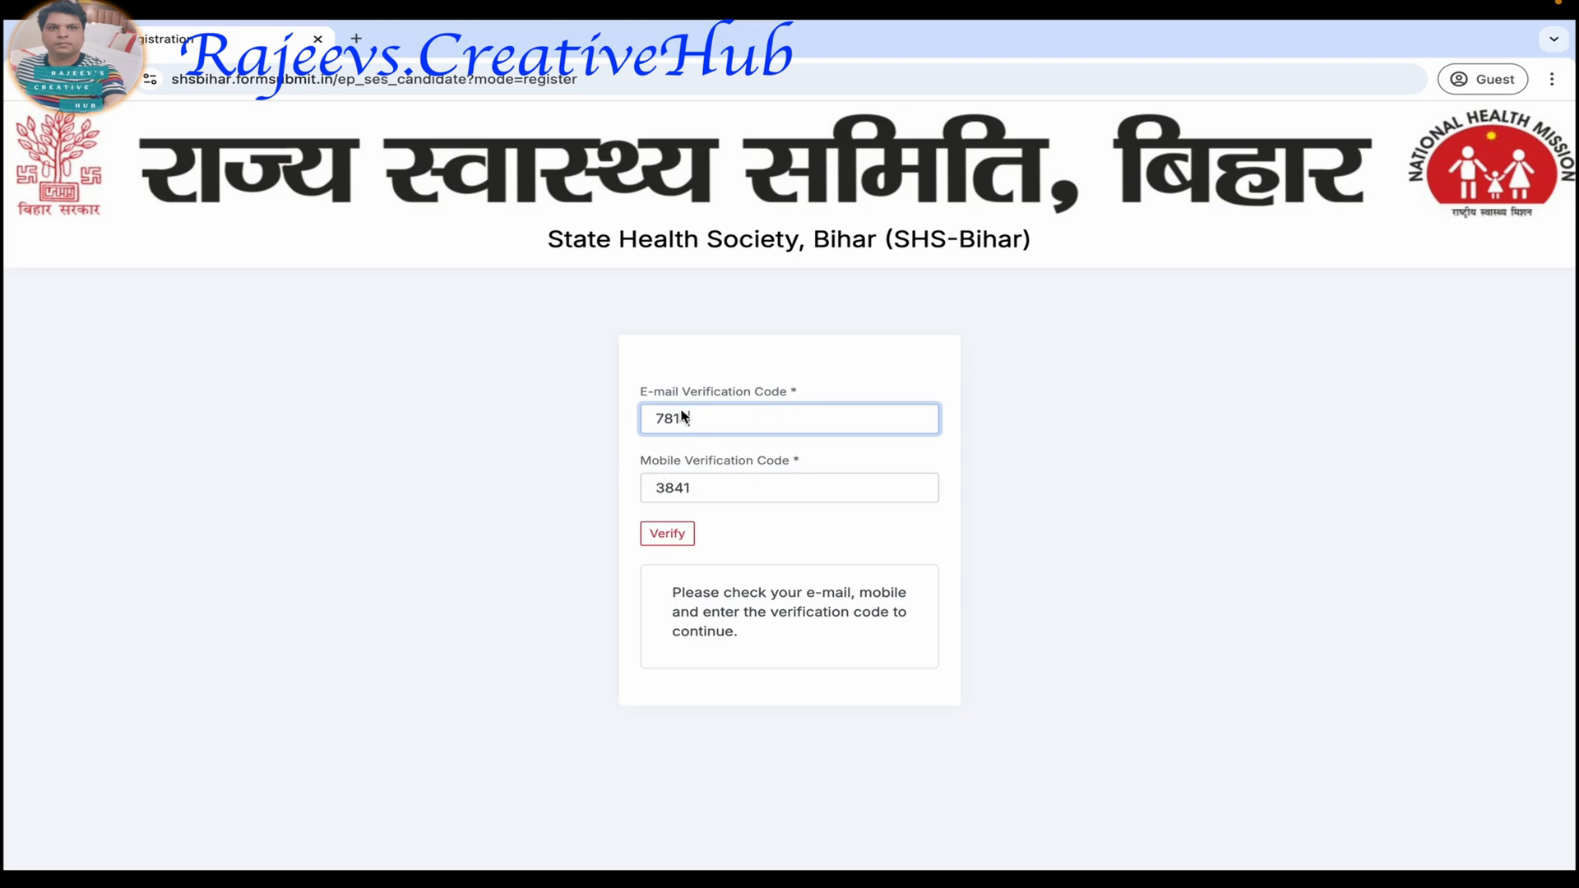
click(668, 537)
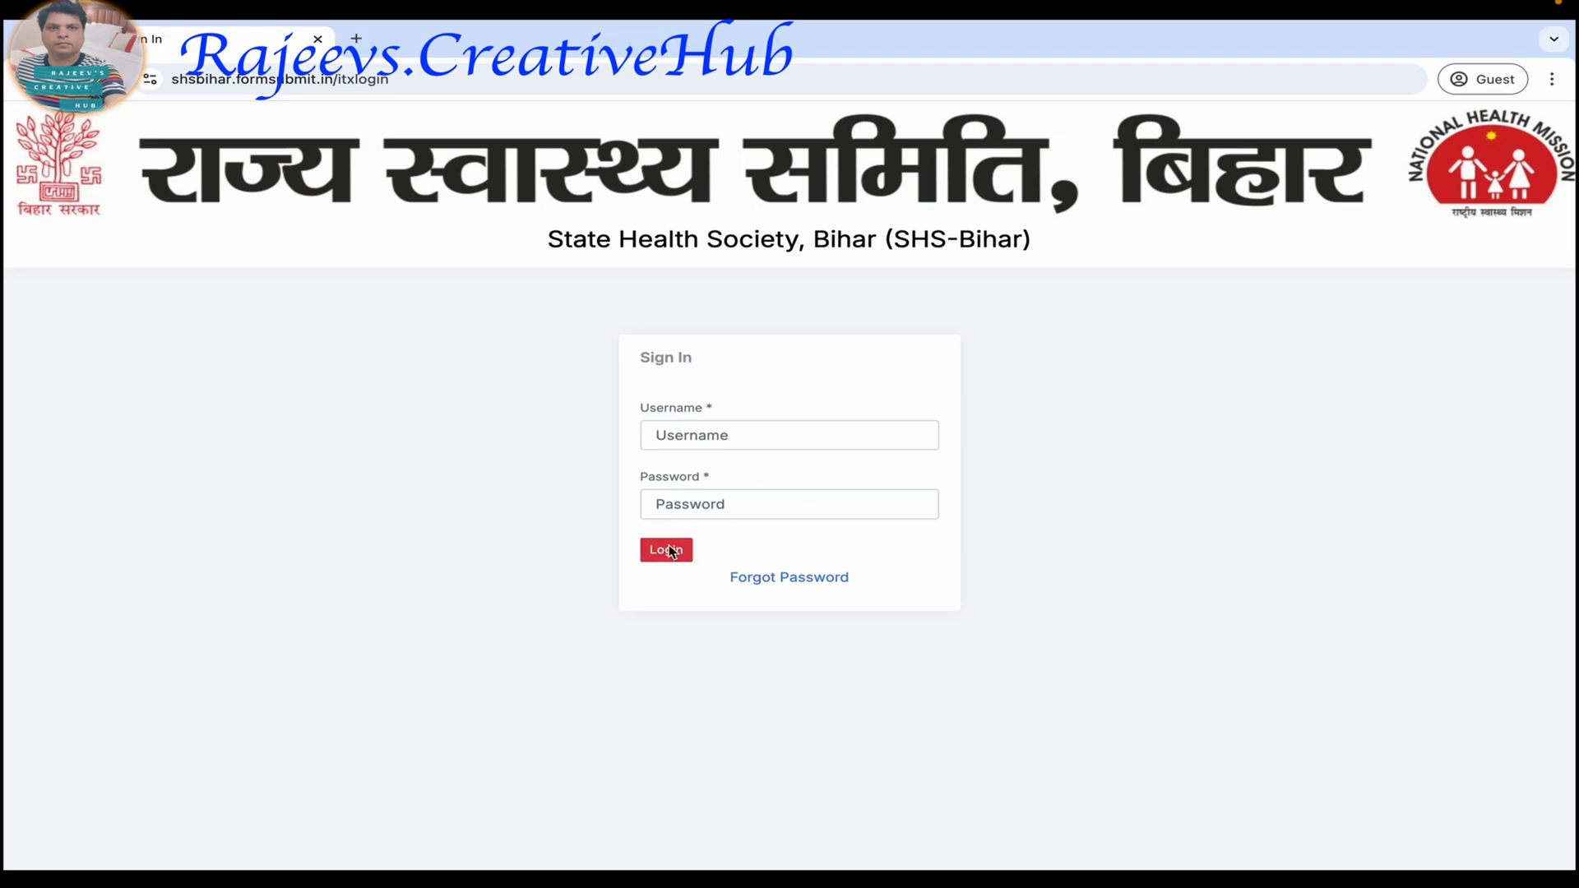
Sign in to the candidate account with the username and password.
click(712, 441)
click(712, 513)
text(h)
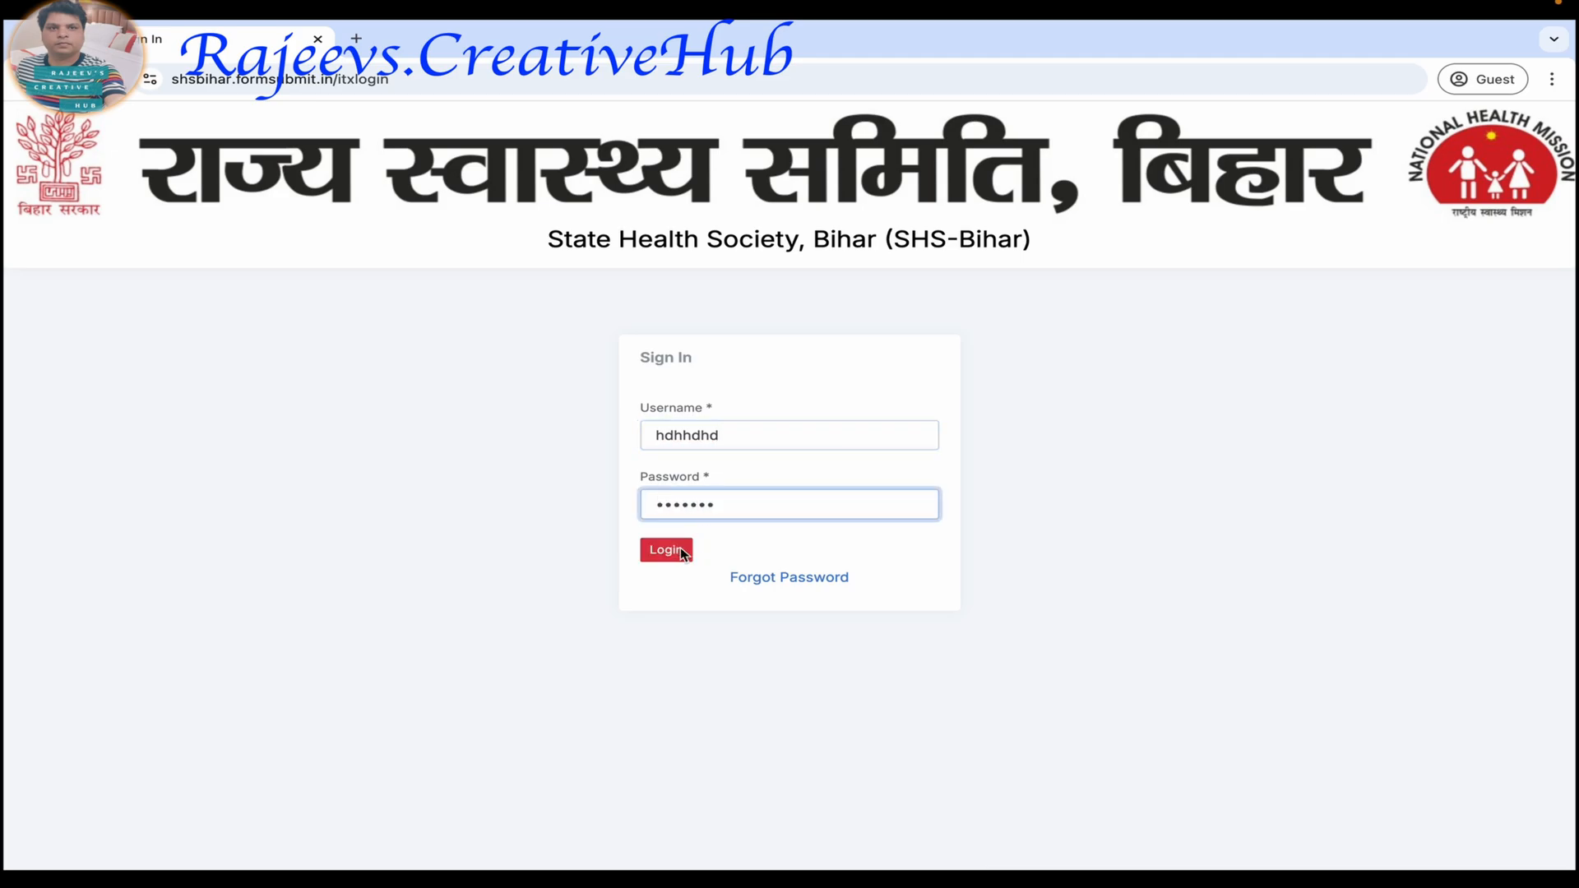
click(674, 548)
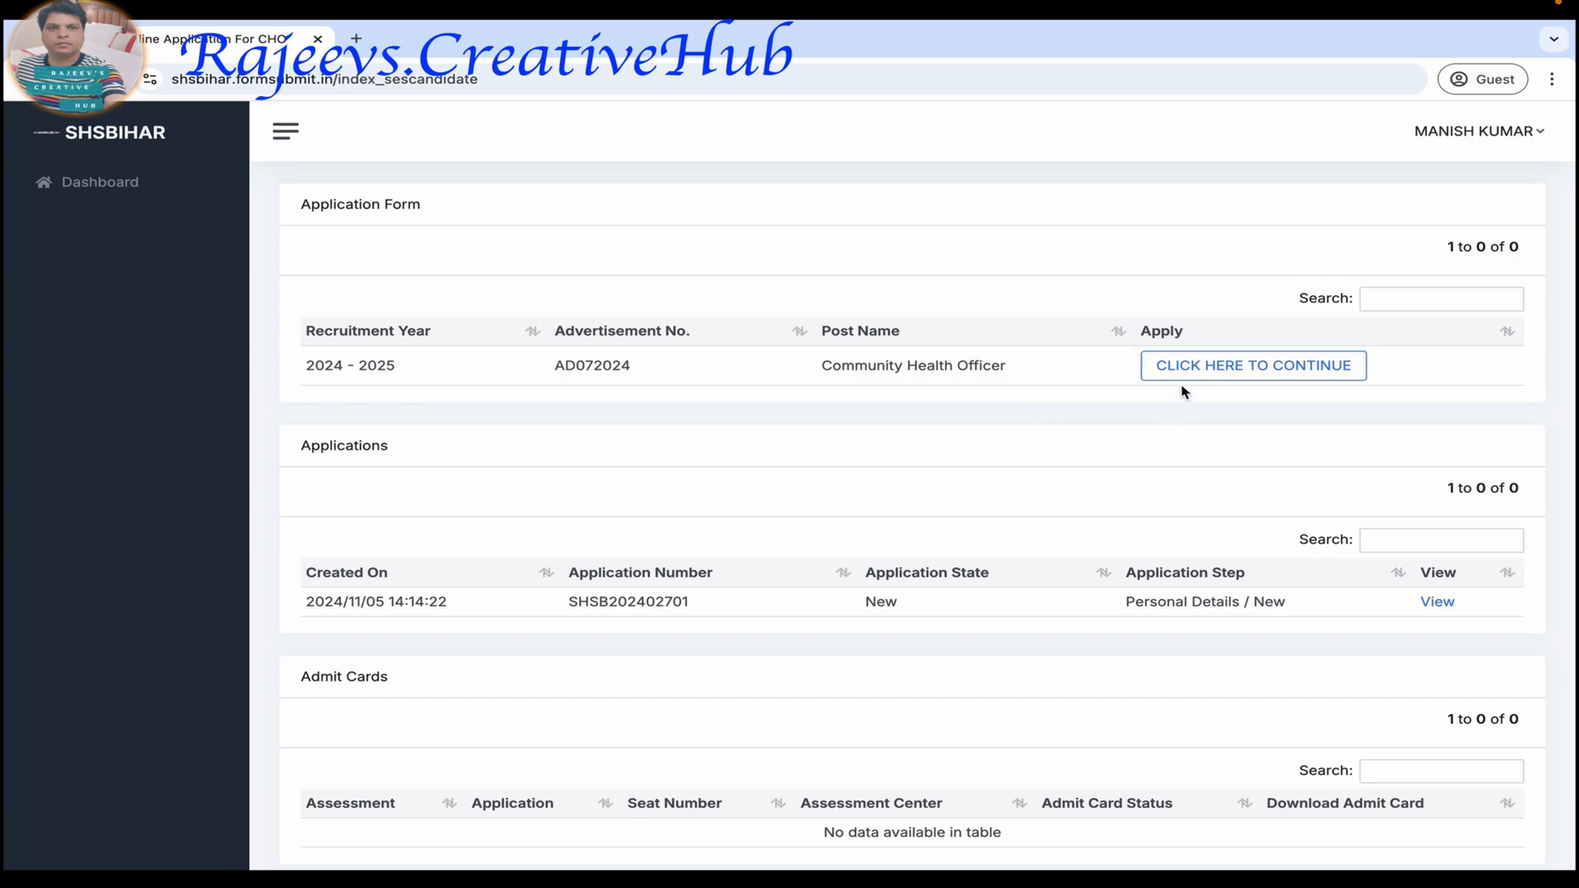
Continue the Community Health Officer application, accept the Declaration - 1 statement and save it.
click(1206, 372)
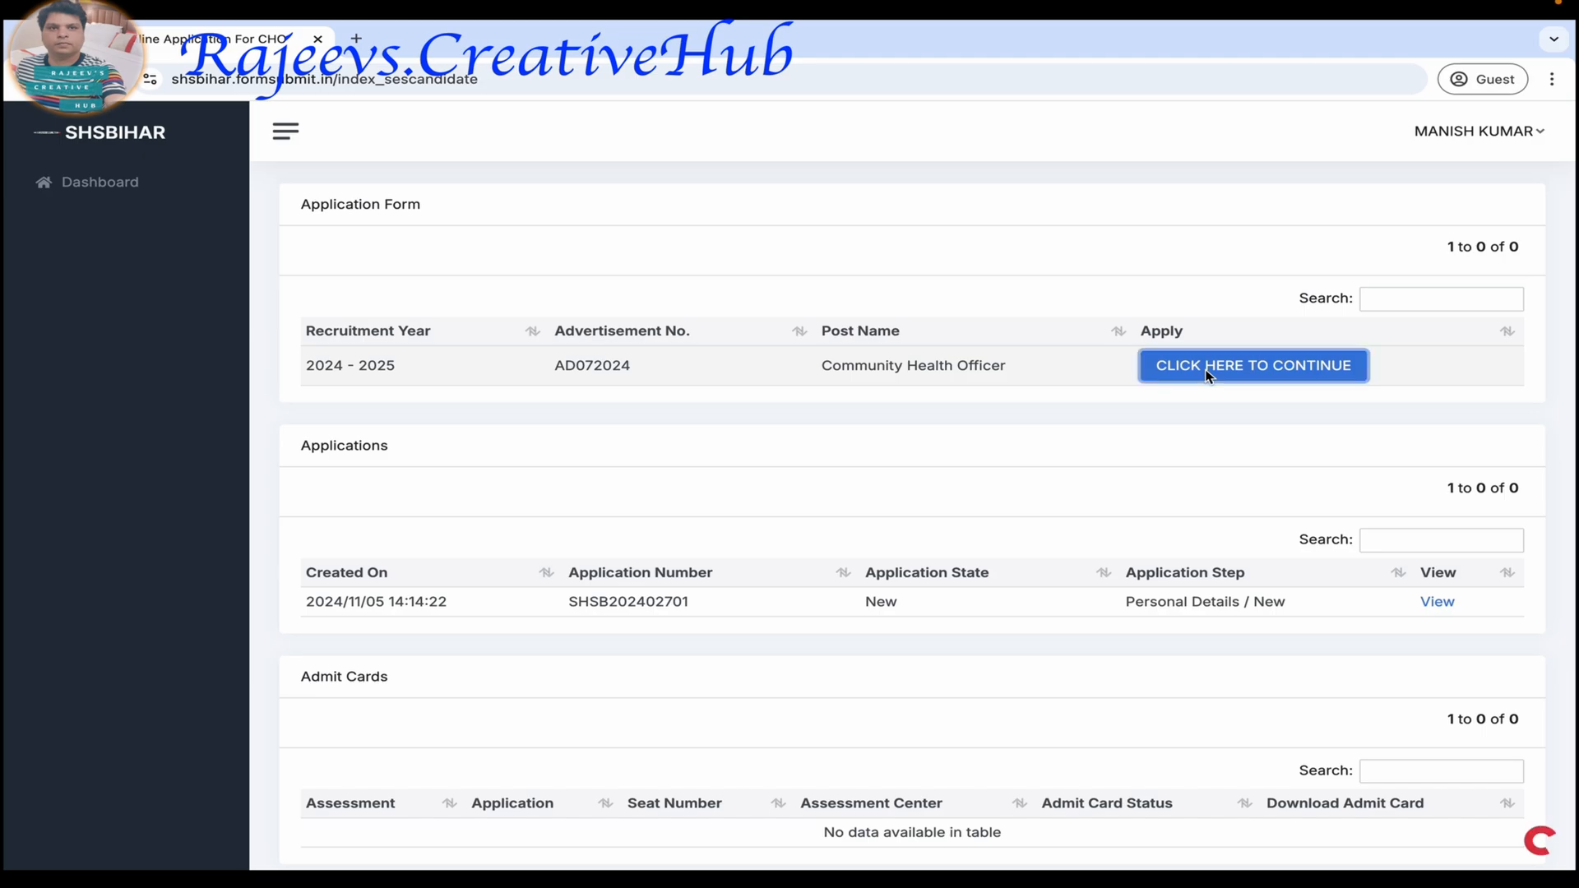
click(1324, 339)
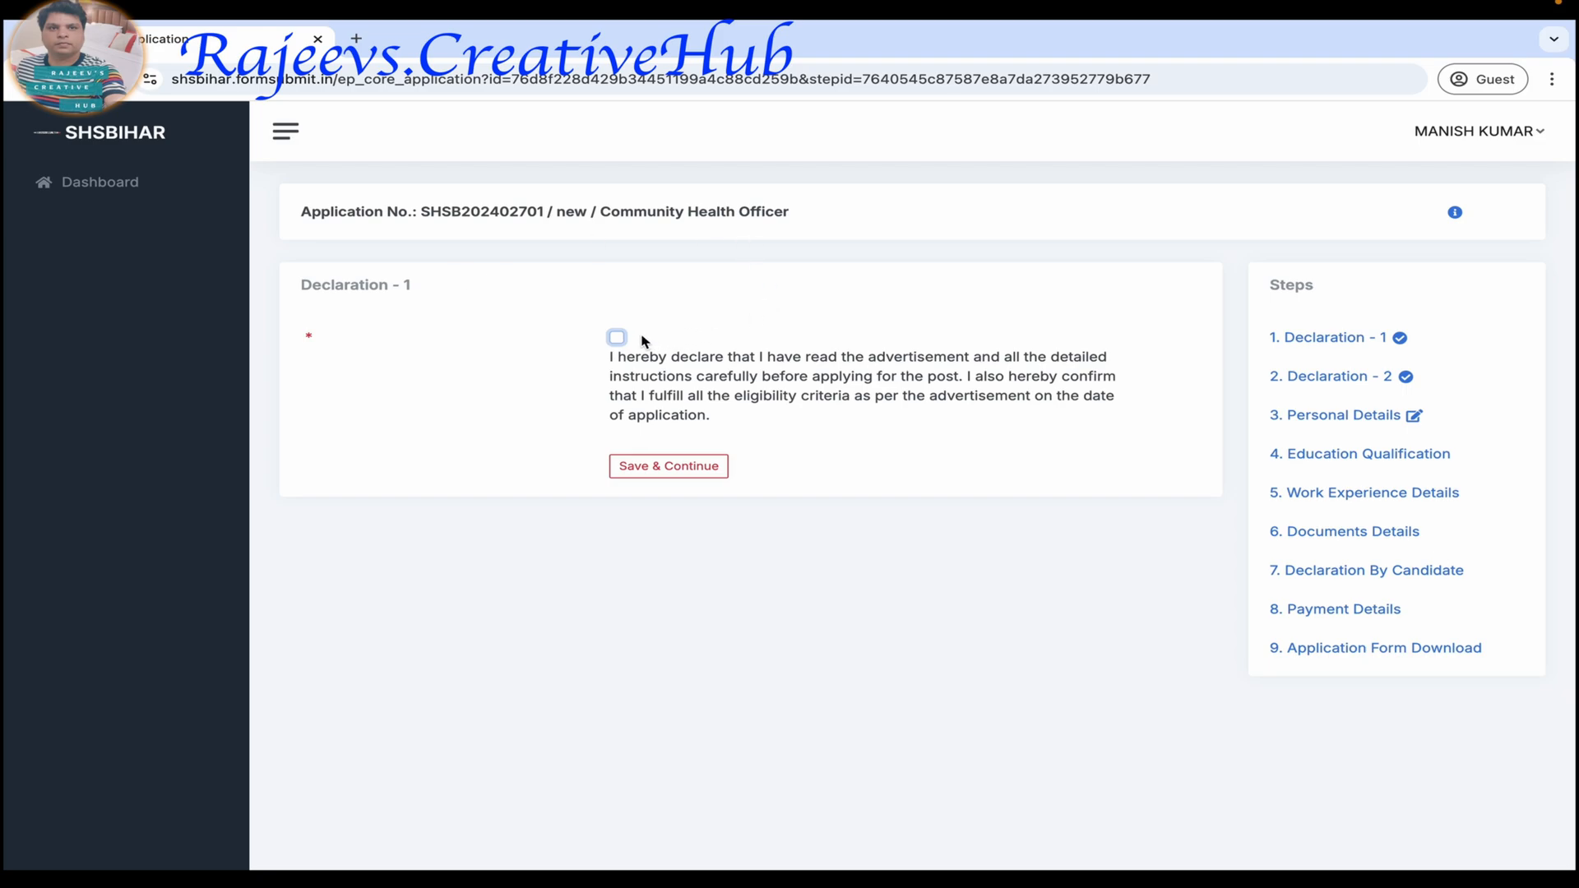
click(618, 339)
click(686, 467)
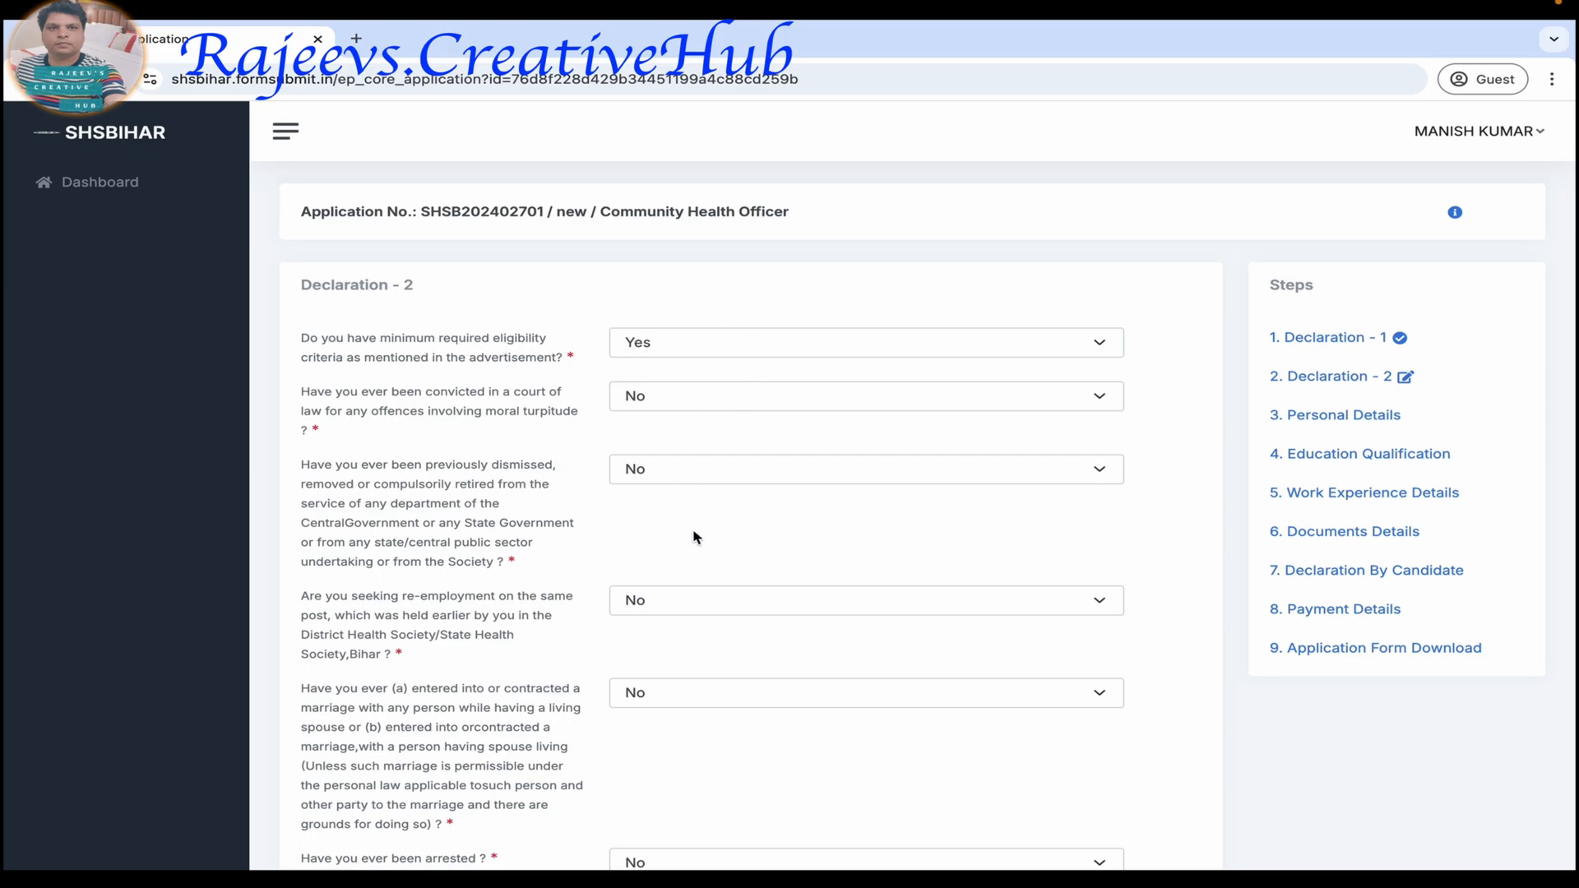
Review the Declaration - 2 answers down to the final declaration statement, and save the section.
scroll(695, 540, down, 3)
scroll(696, 540, down, 5)
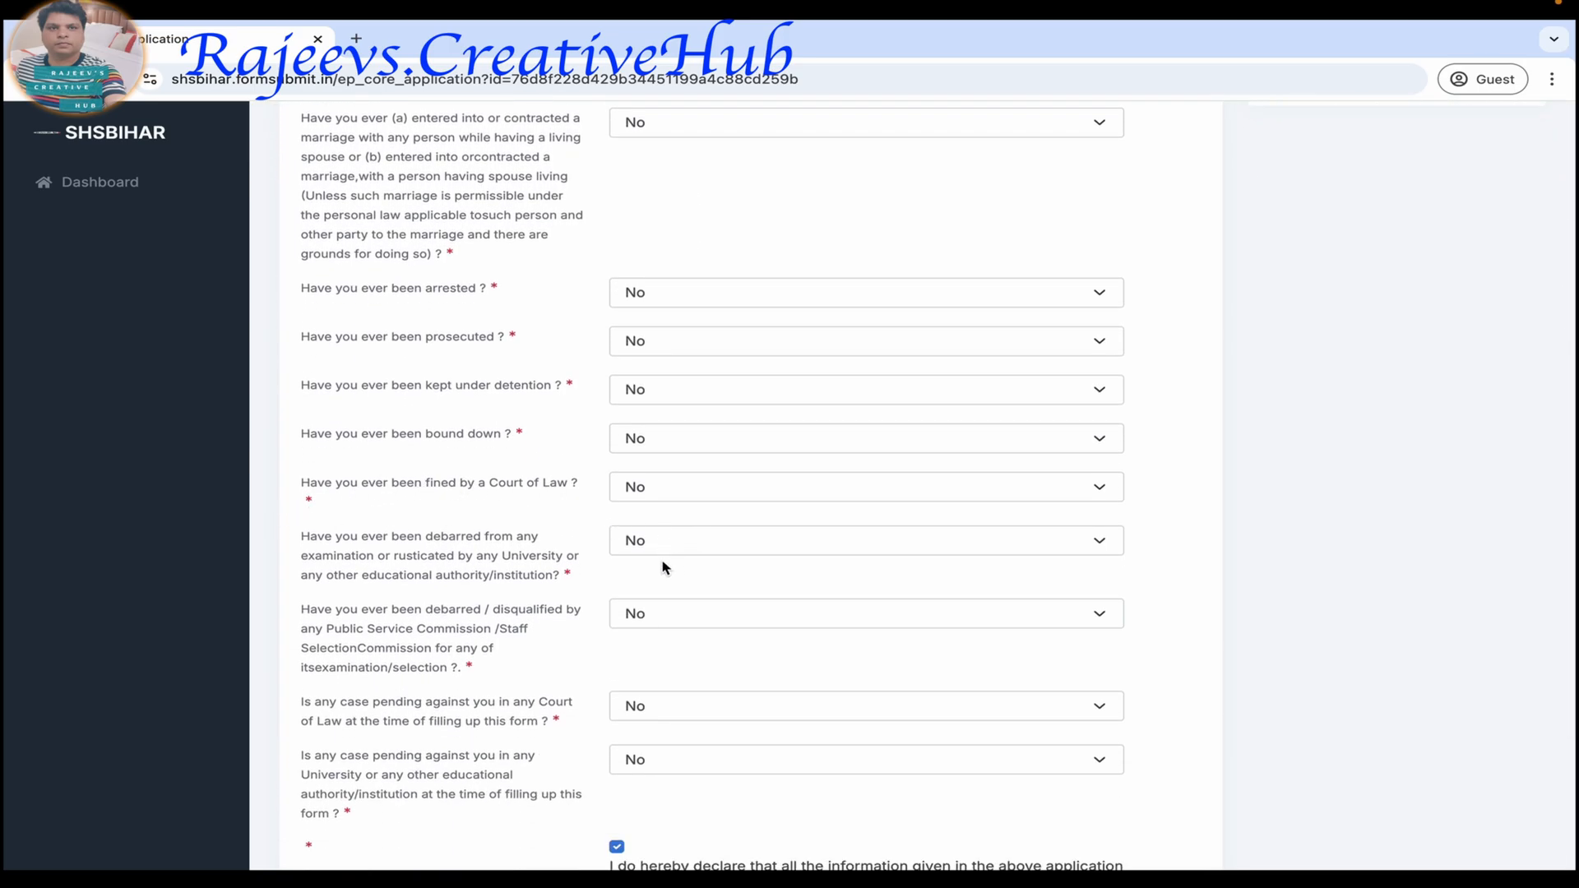
scroll(658, 642, down, 2)
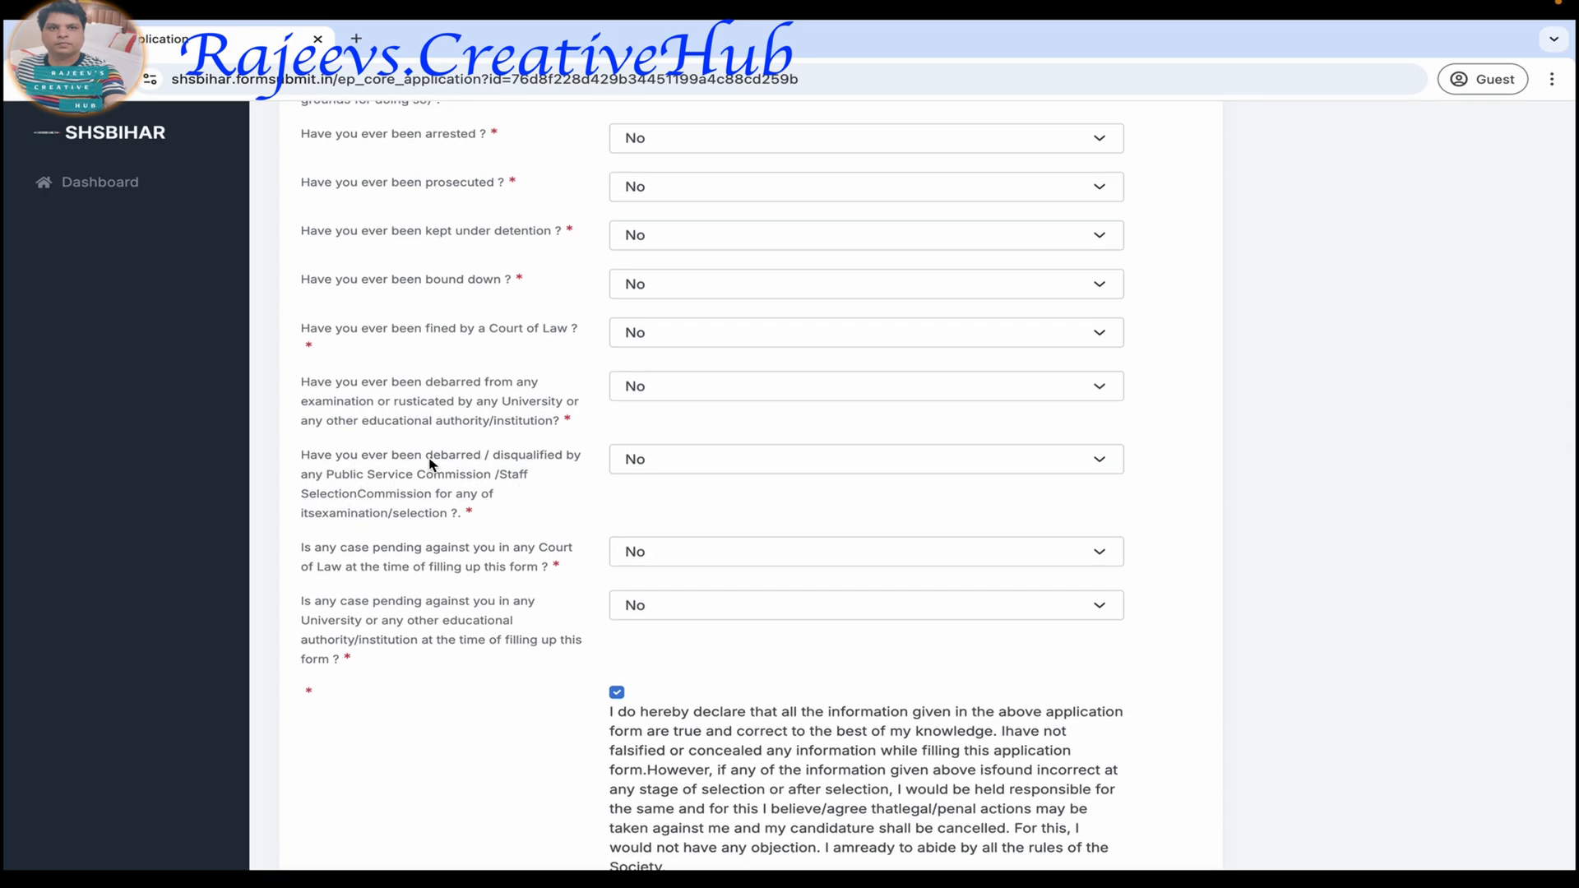
scroll(670, 669, down, 2)
click(668, 796)
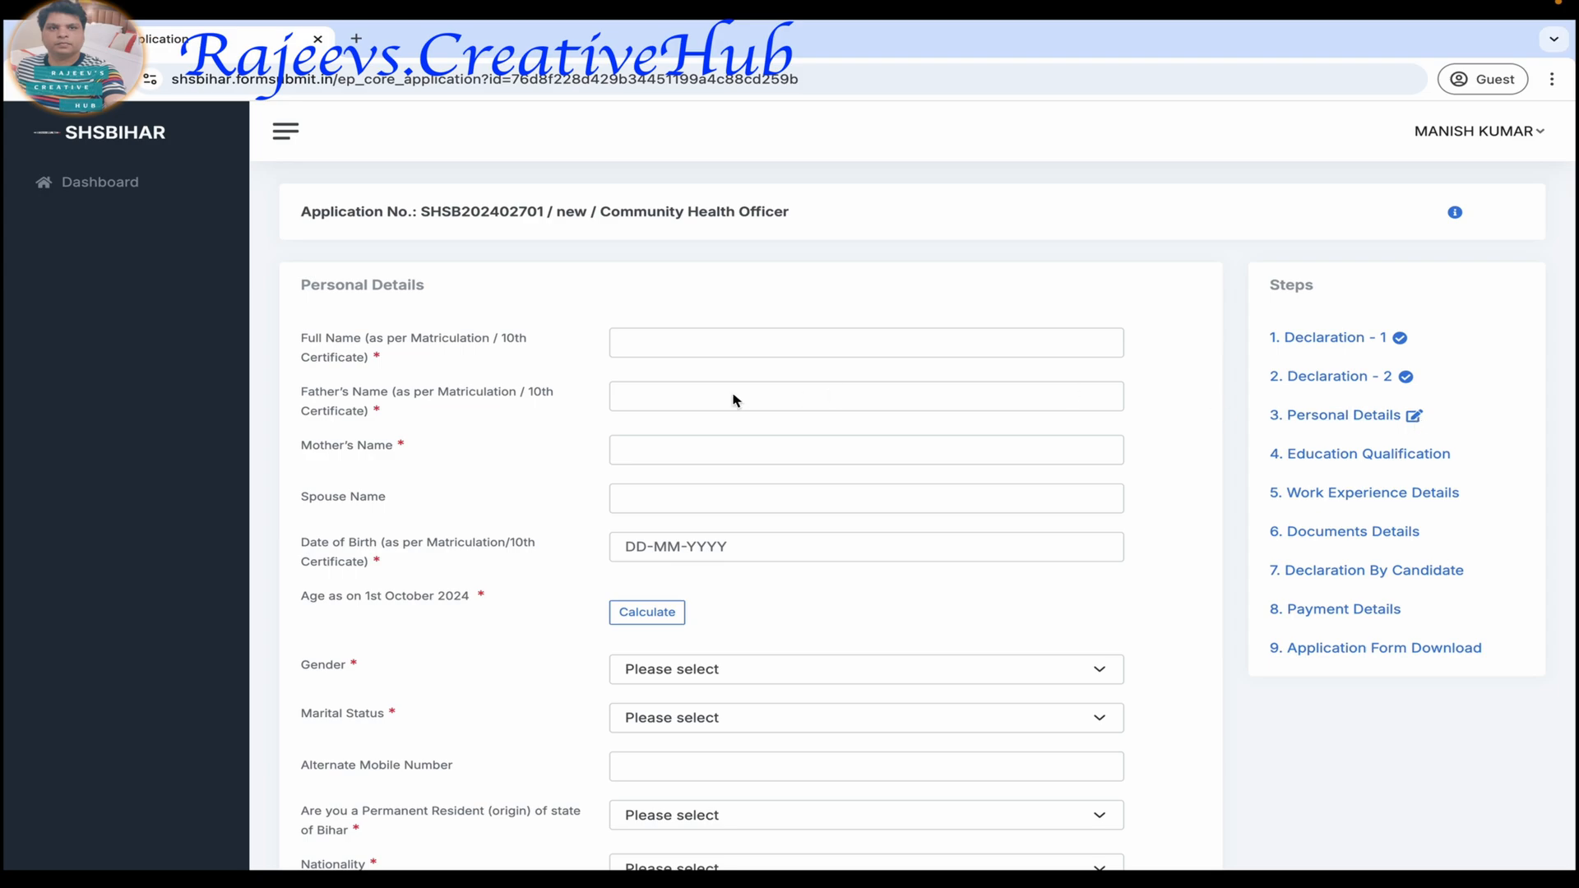
Enter the candidate's full name, father's name and mother's name in Personal Details.
click(681, 349)
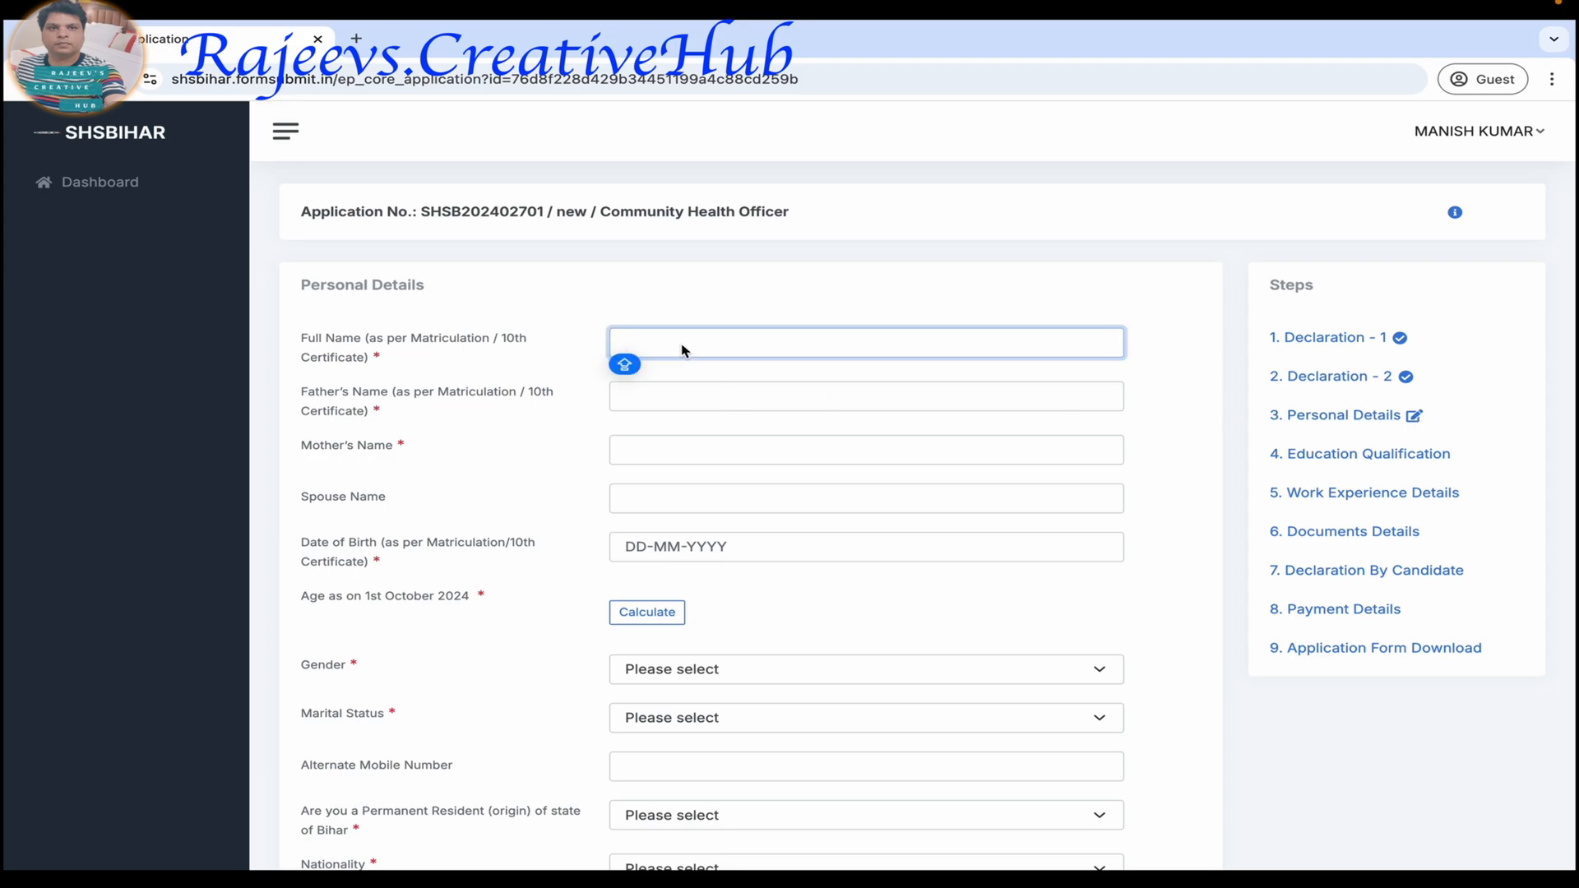
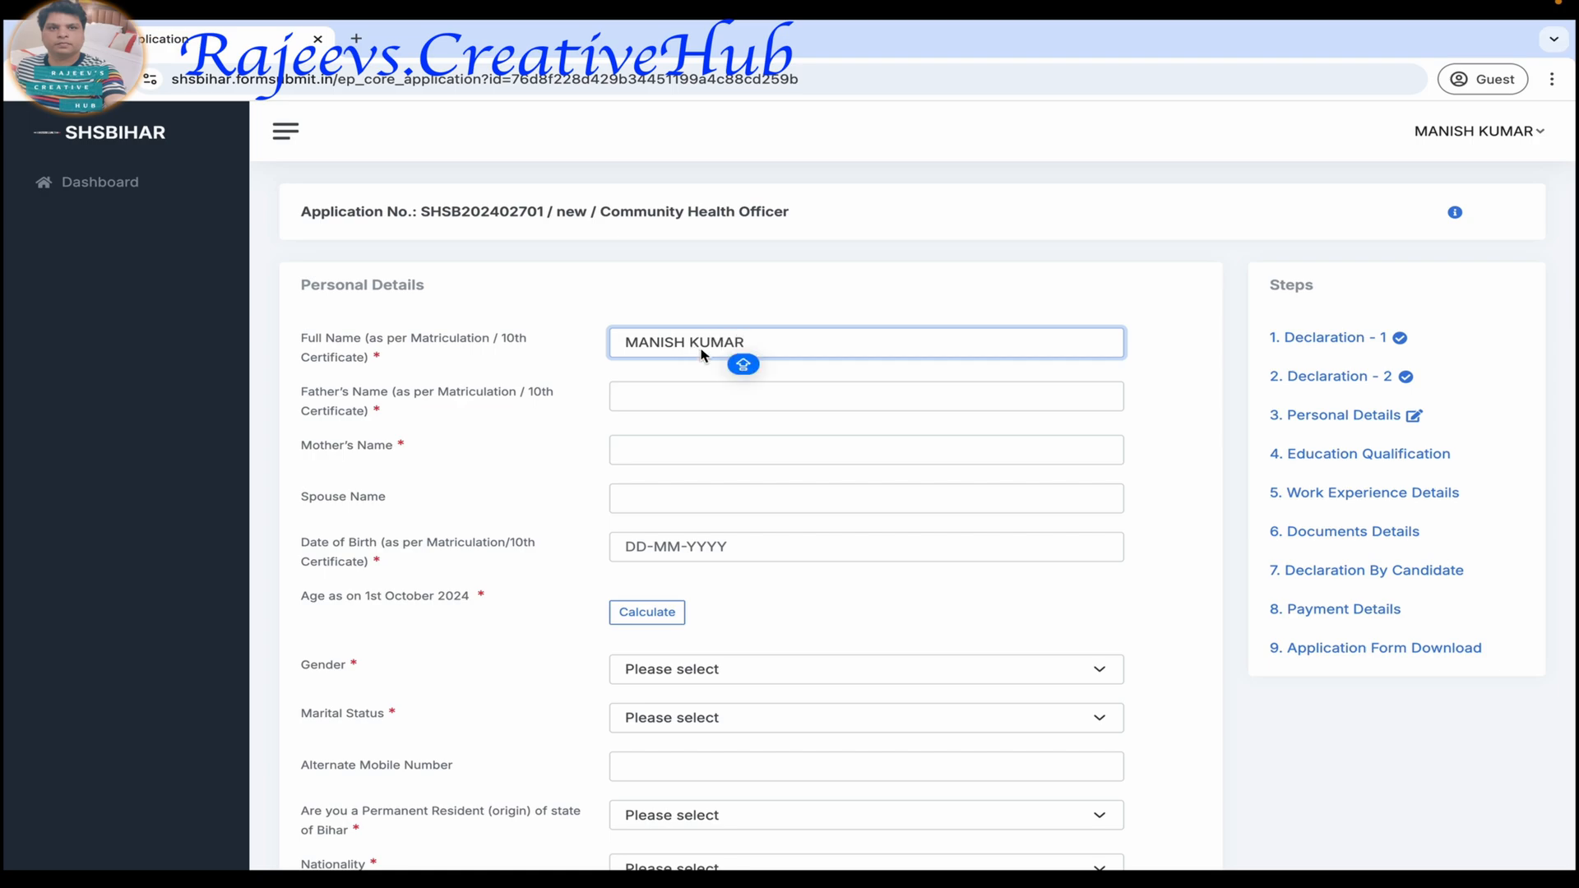
click(649, 398)
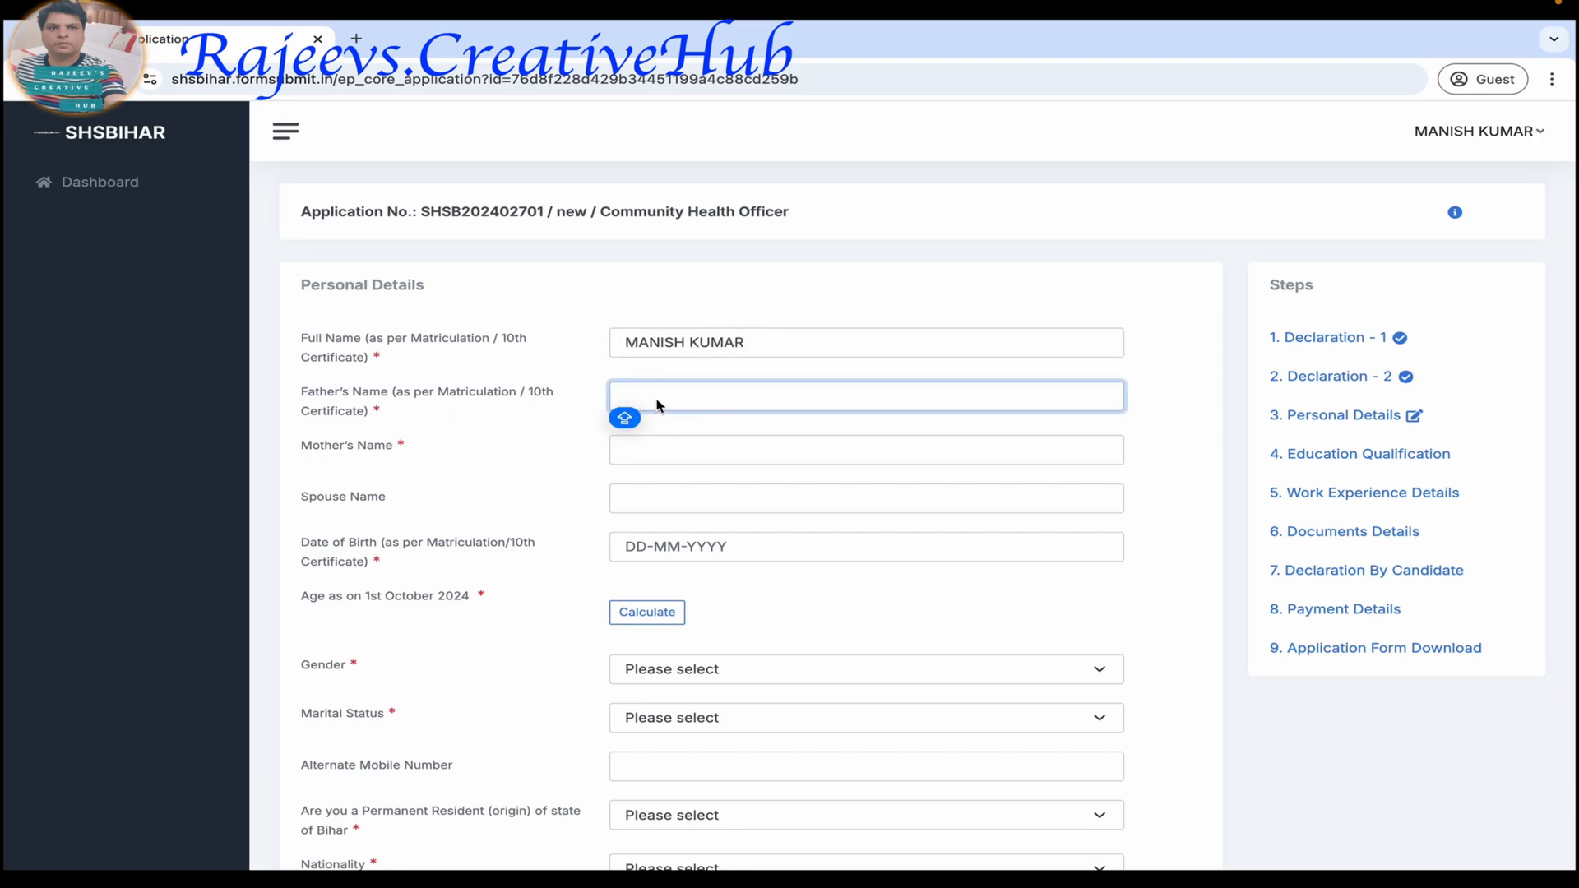
click(652, 448)
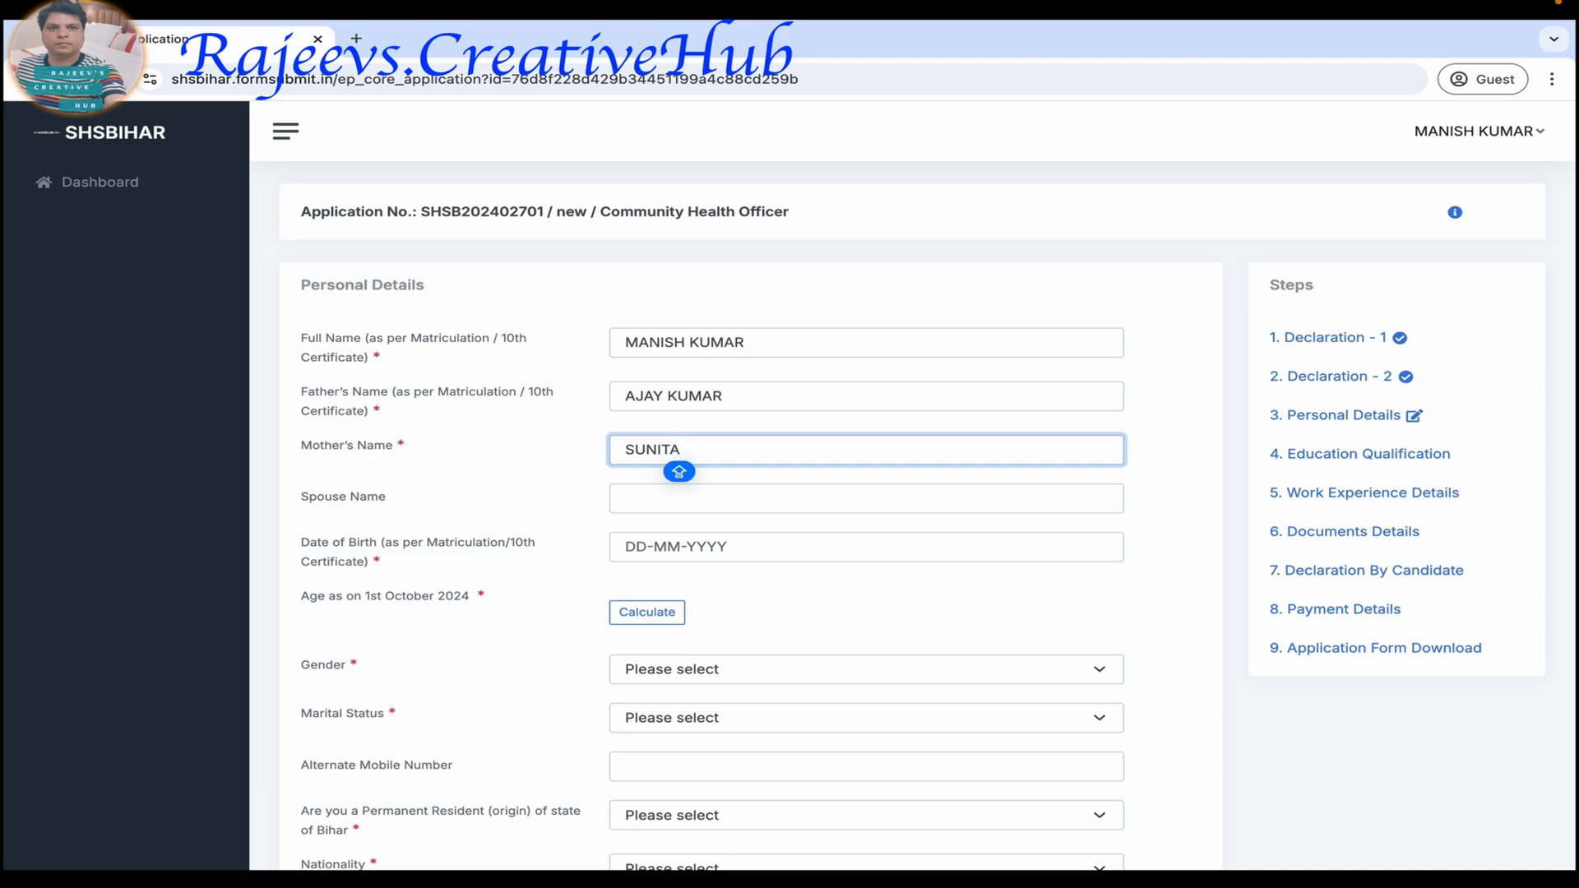
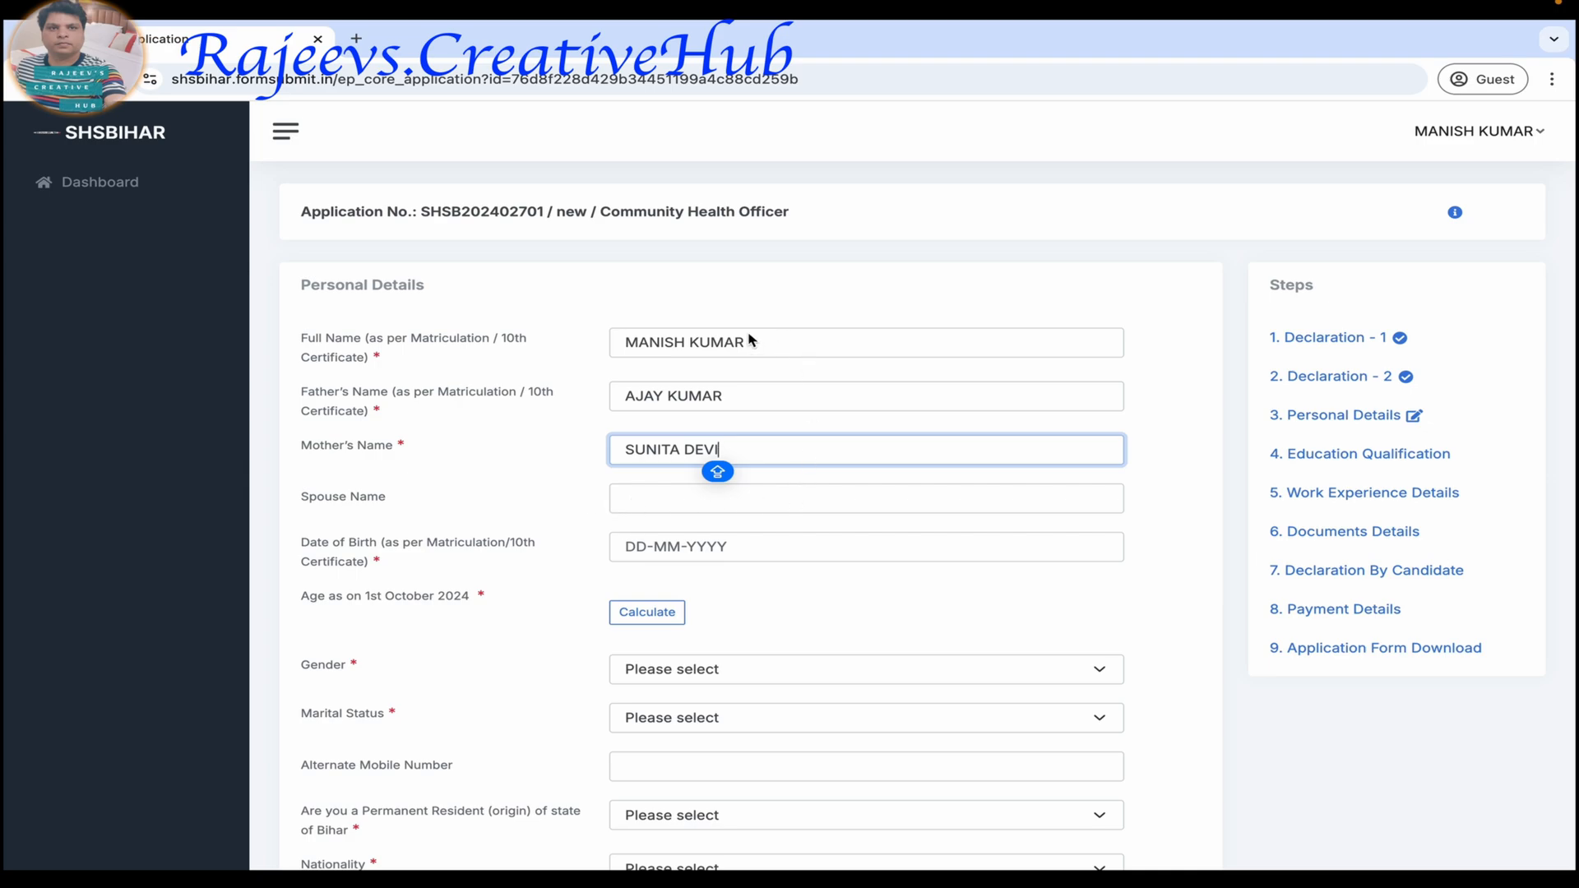
Set the candidate's date of birth and calculate the age as on 1st October 2024.
click(671, 548)
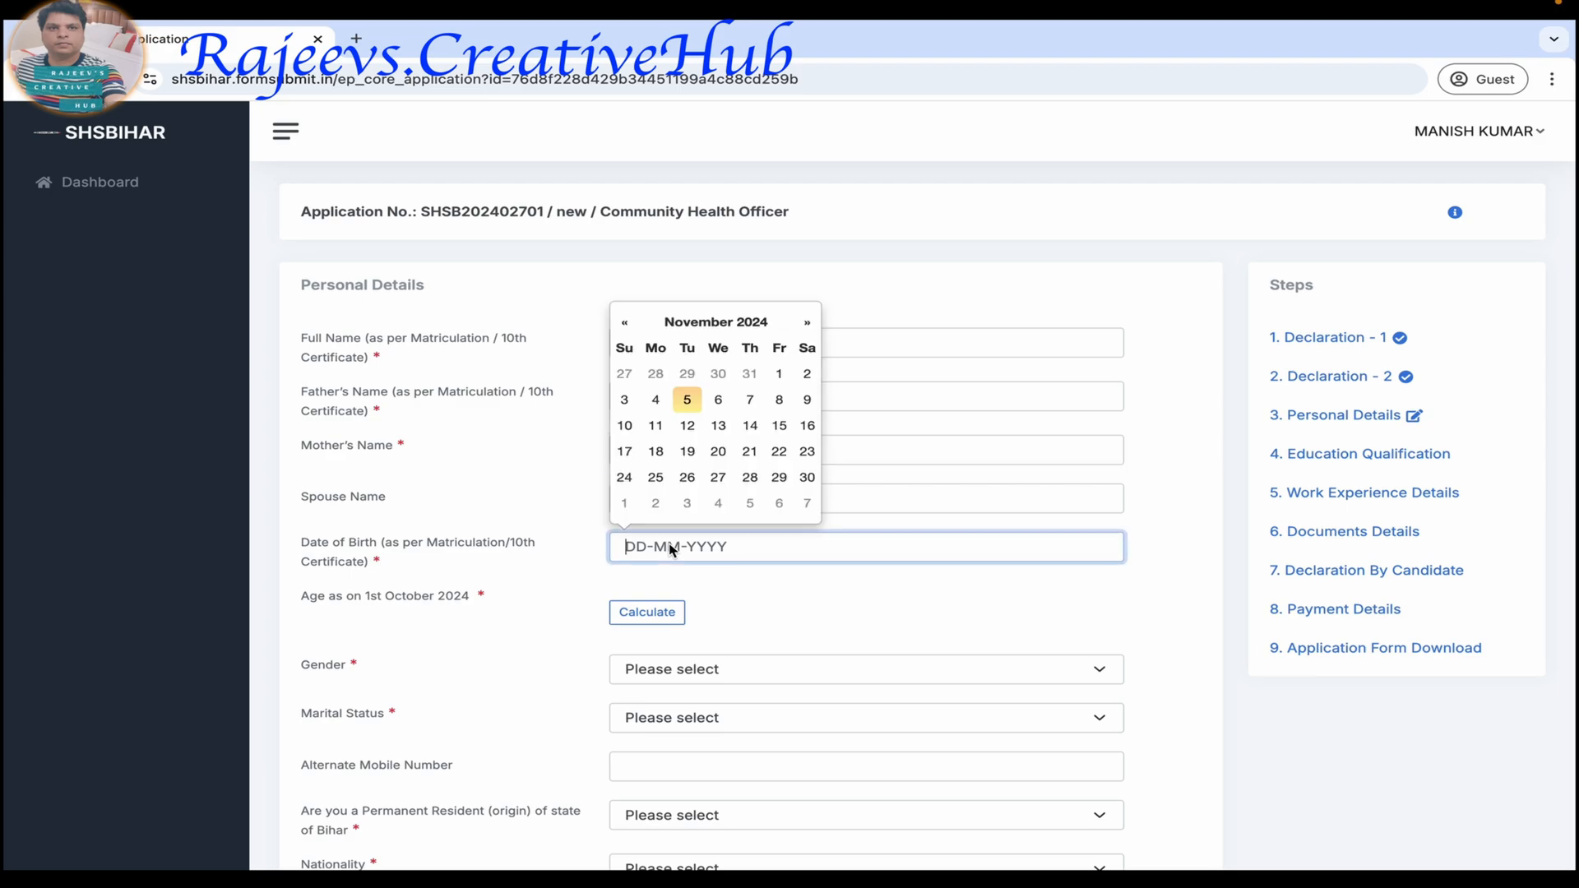
click(720, 322)
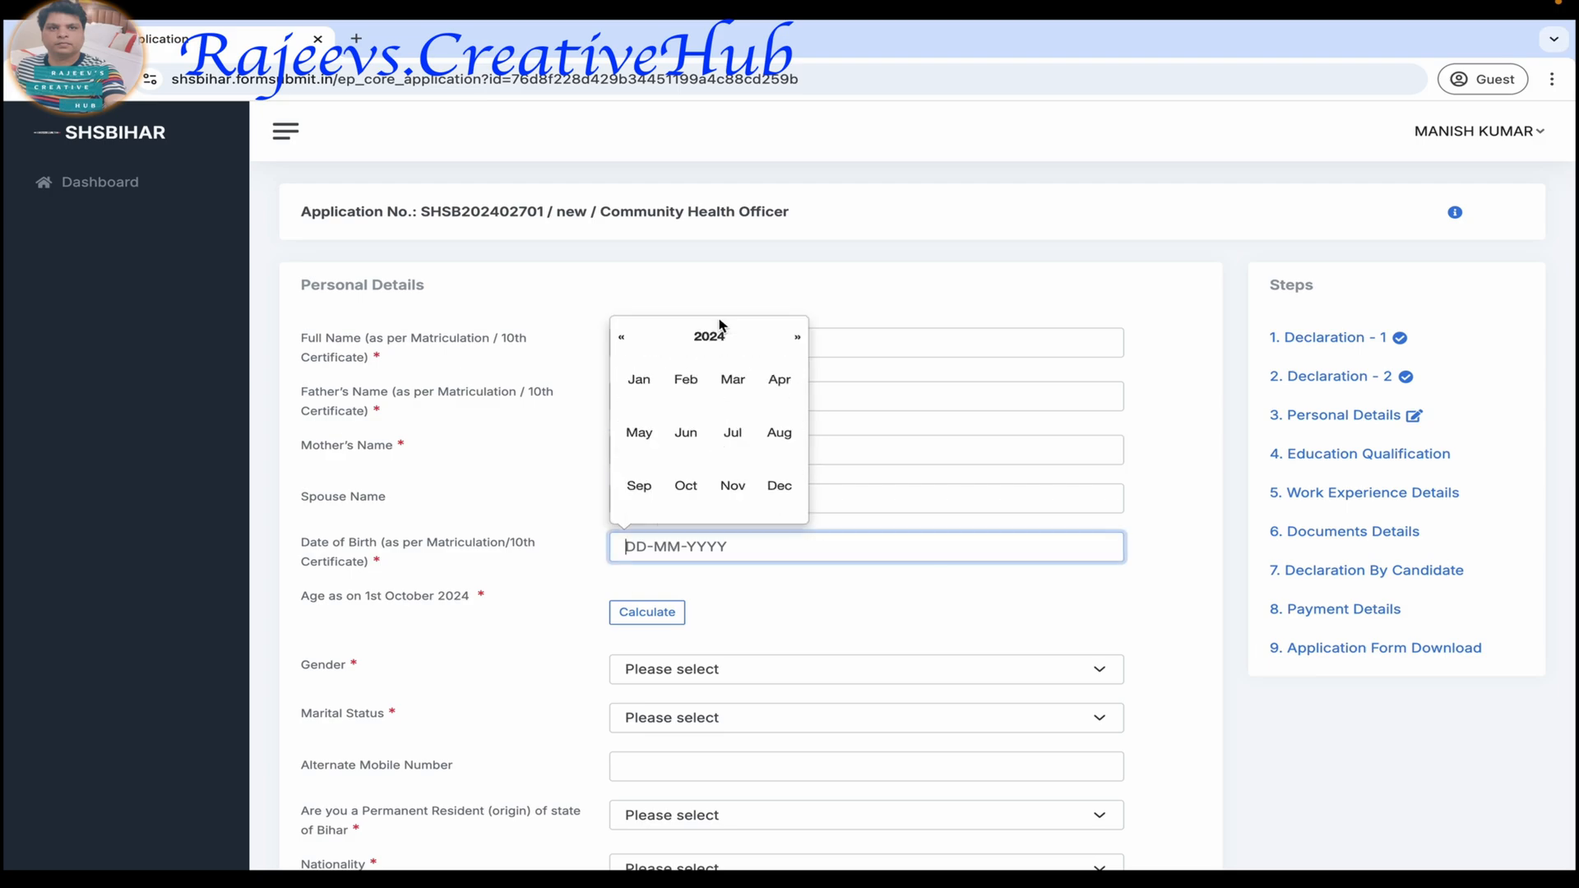
click(622, 338)
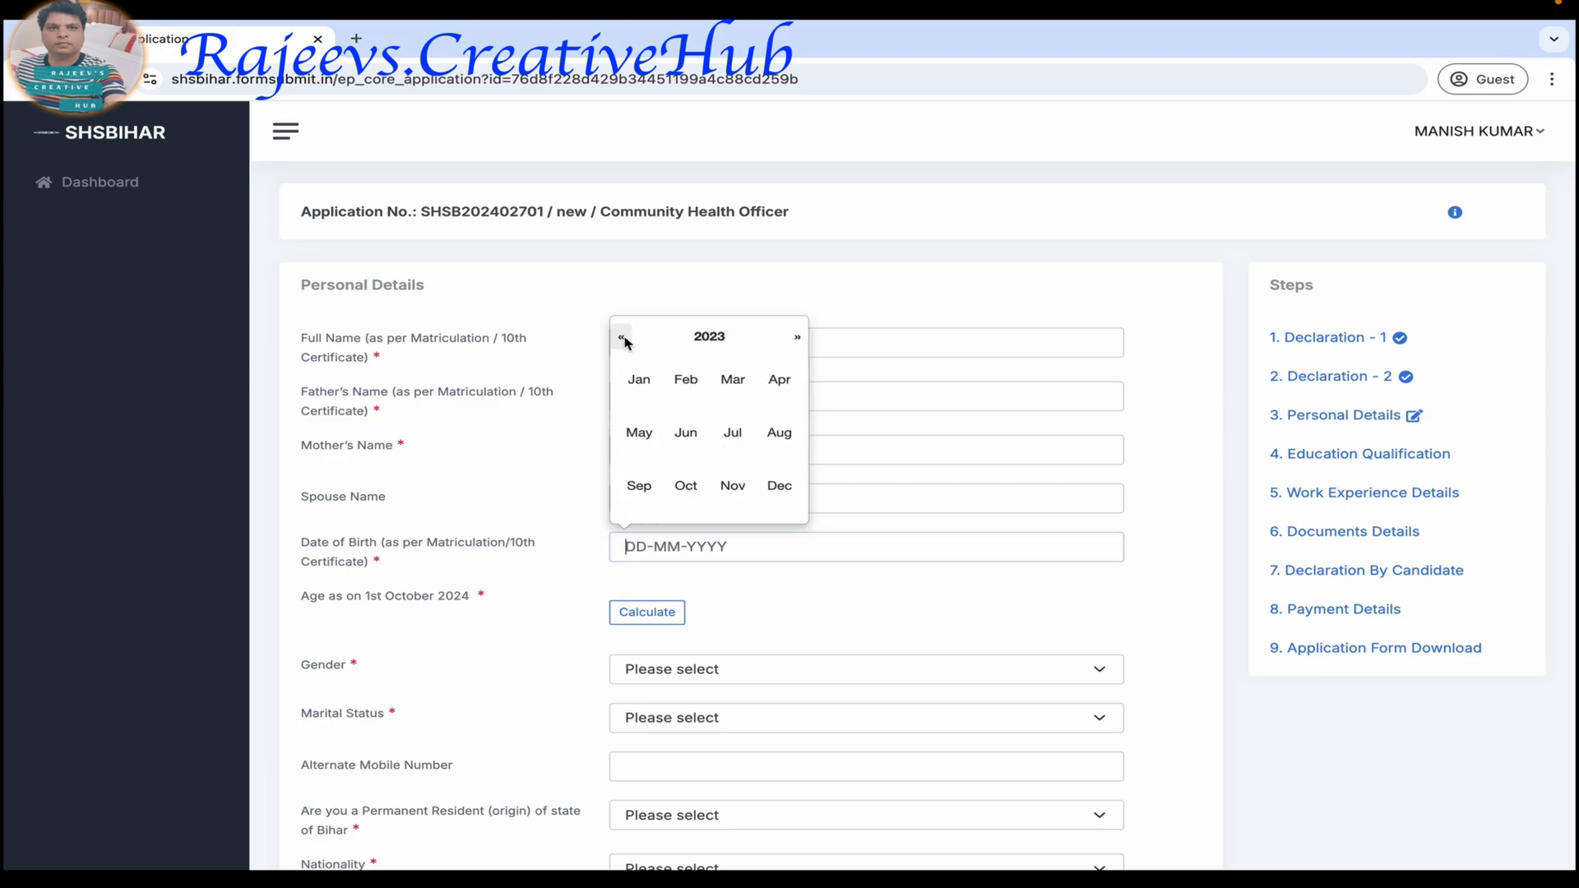
click(713, 341)
click(621, 337)
click(621, 337)
click(694, 383)
click(639, 380)
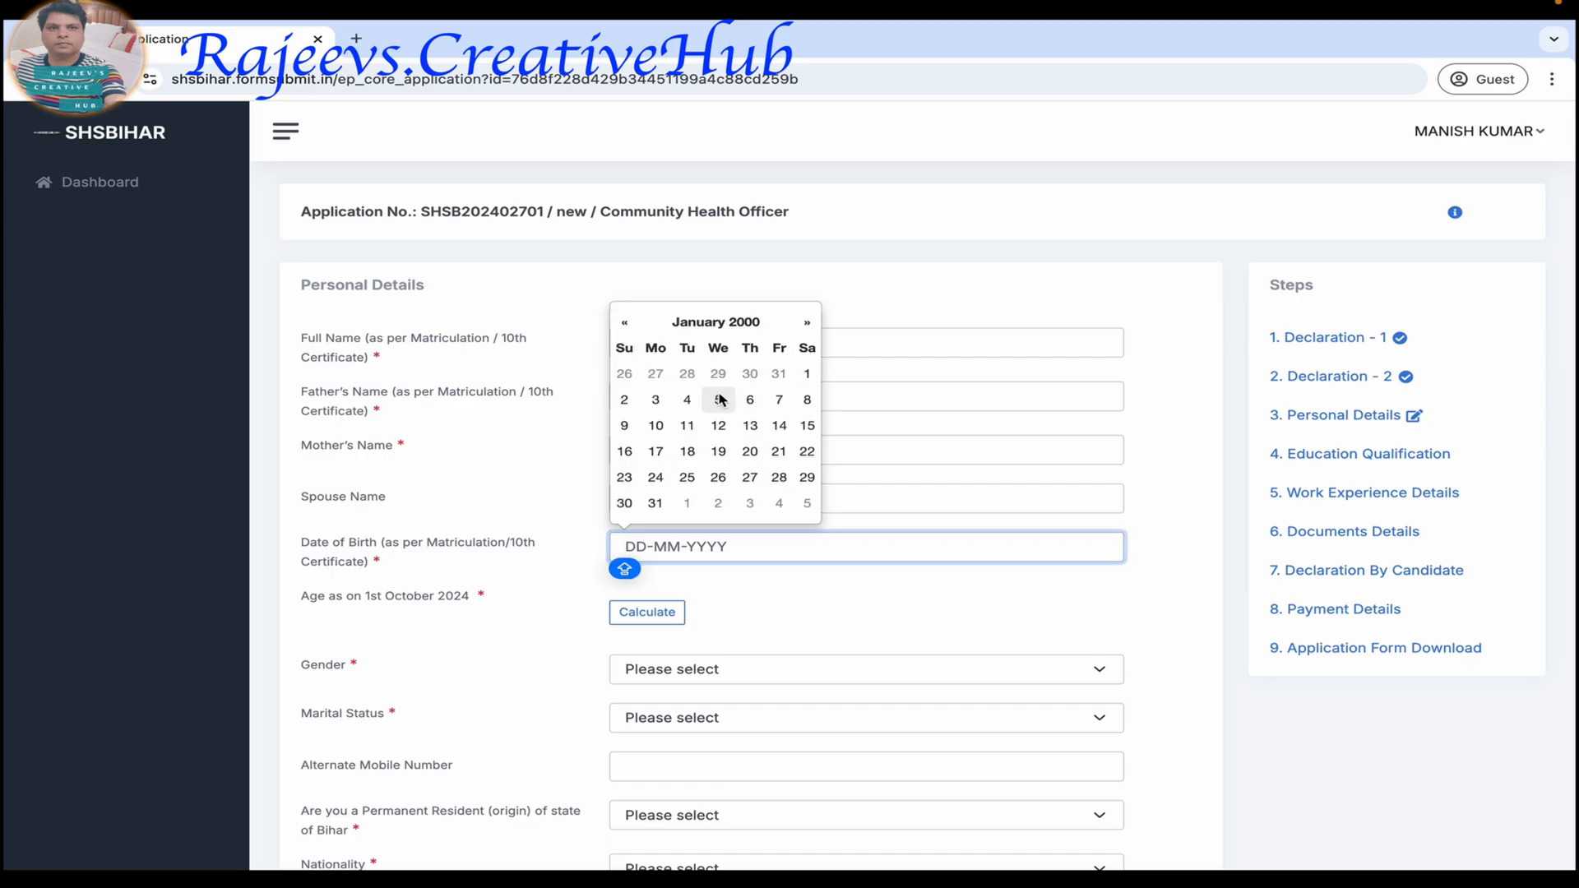
click(808, 375)
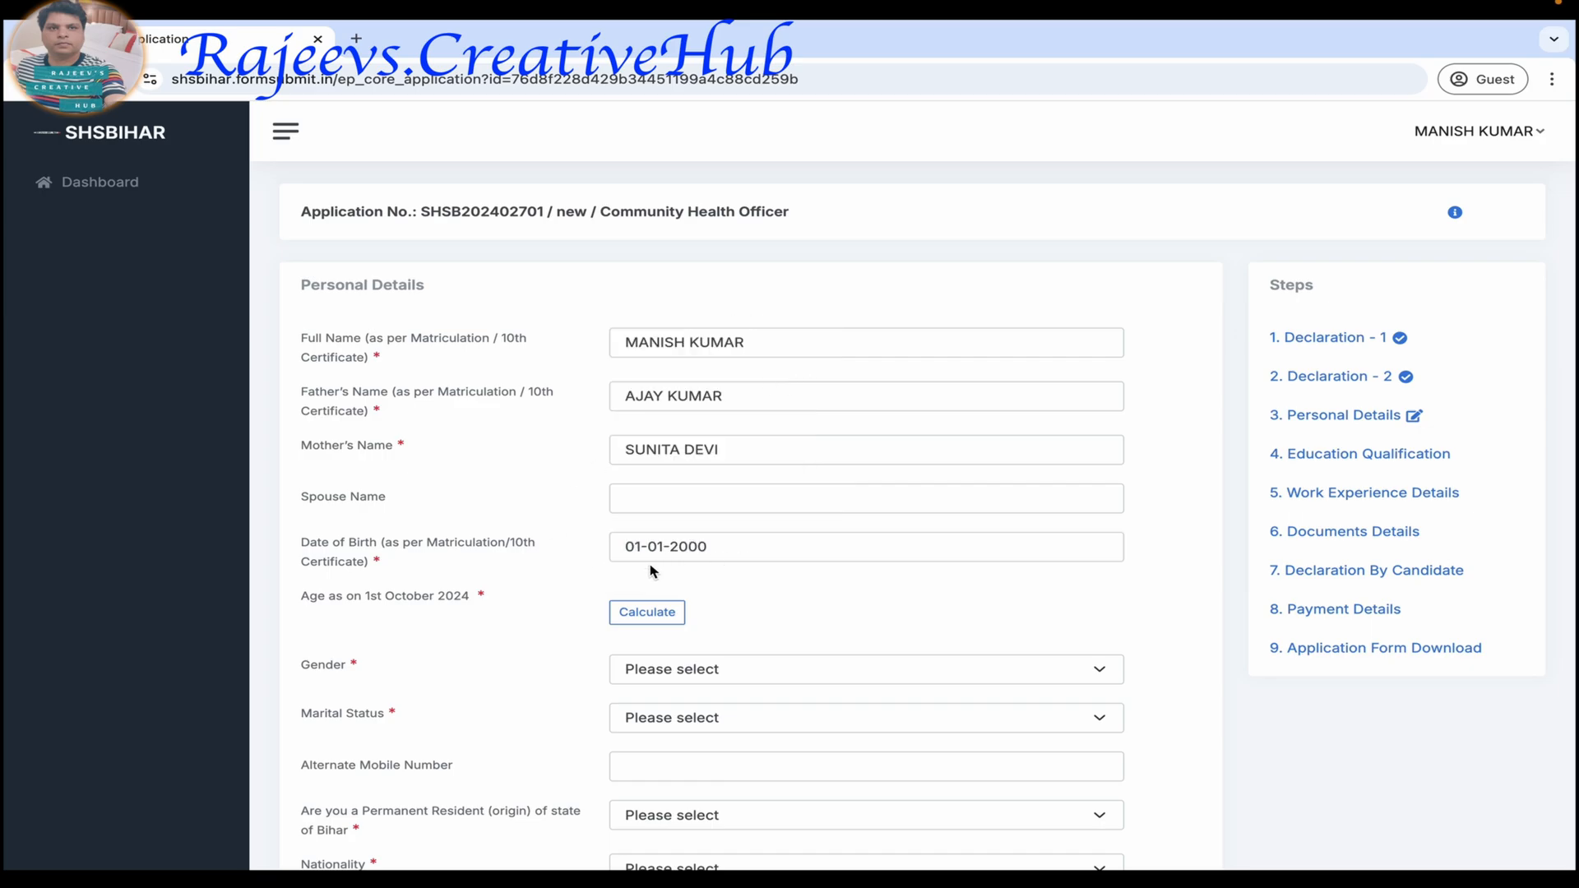
scroll(505, 580, down, 1)
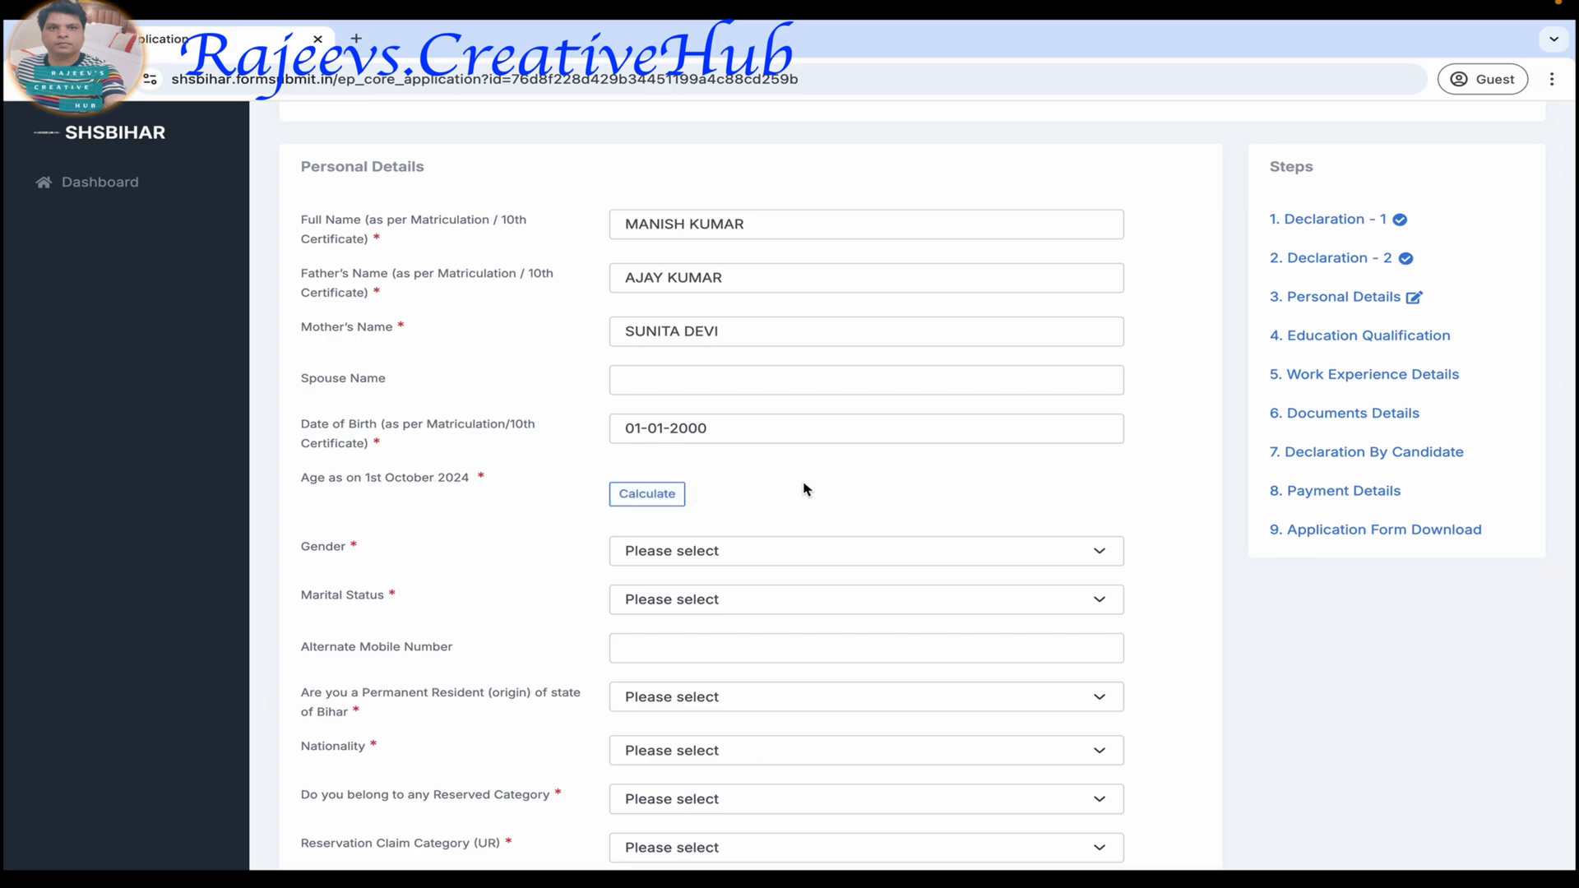
click(670, 495)
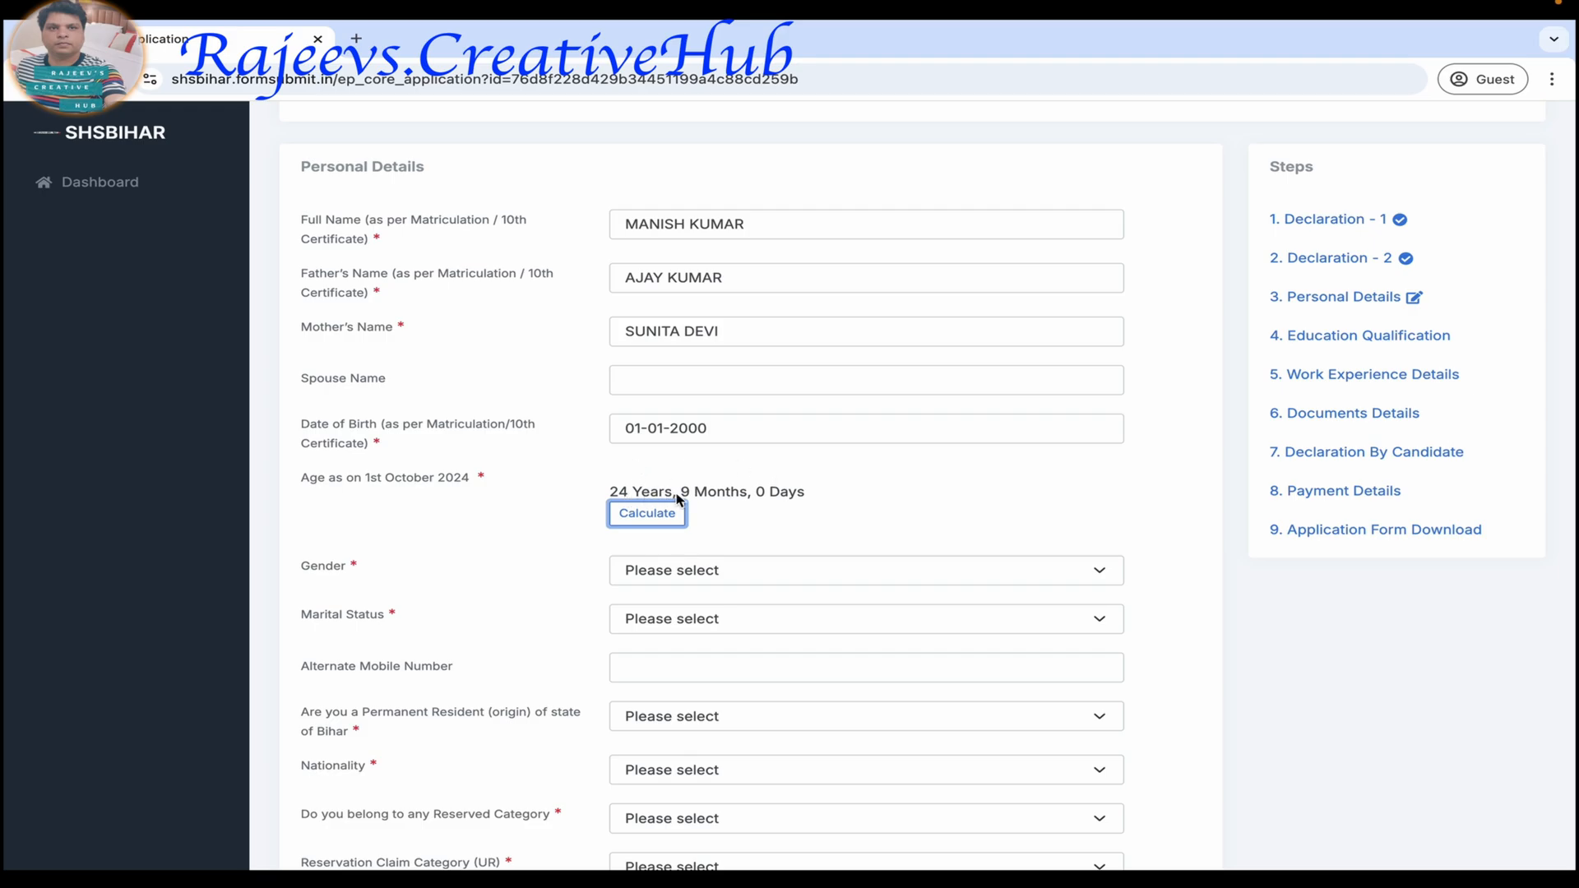
Set the gender to Male and the marital status to Unmarried.
scroll(927, 490, down, 3)
click(874, 342)
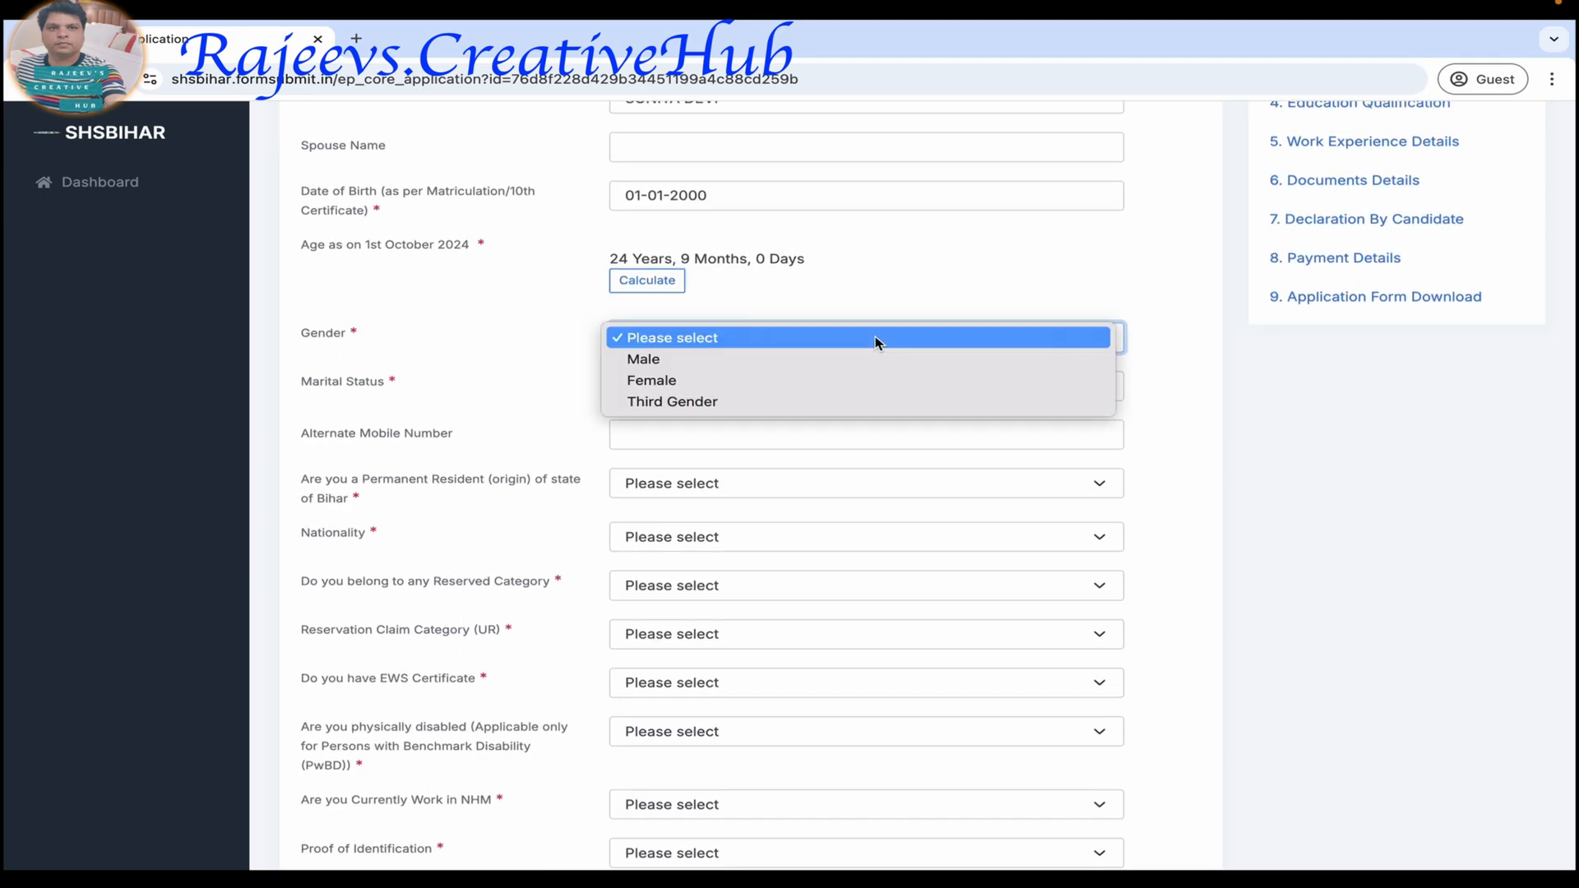
click(811, 358)
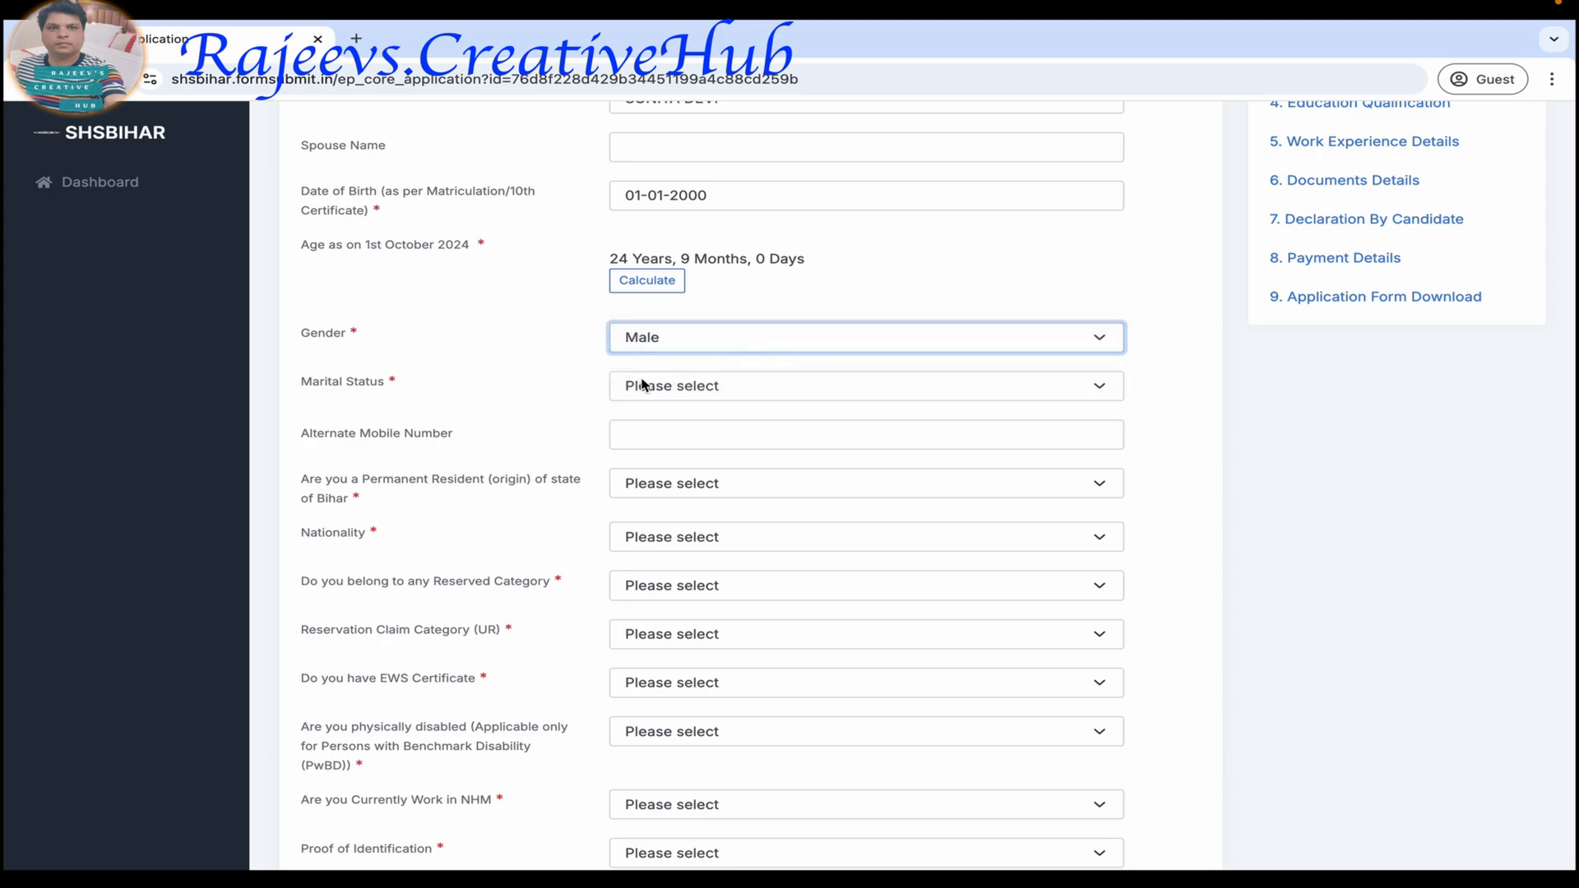
click(681, 392)
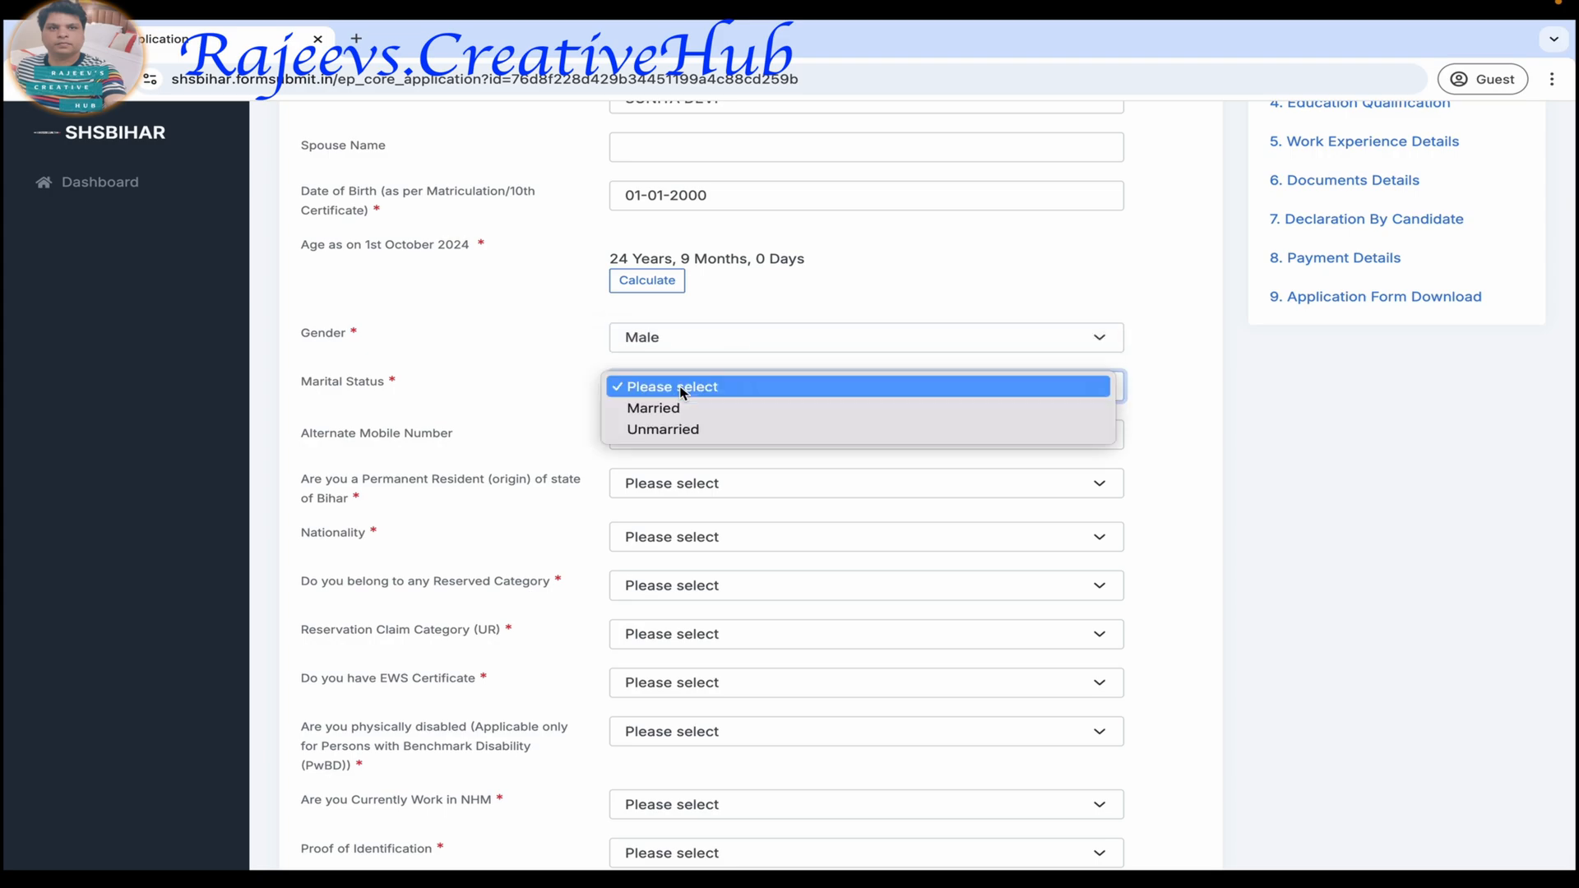
click(711, 430)
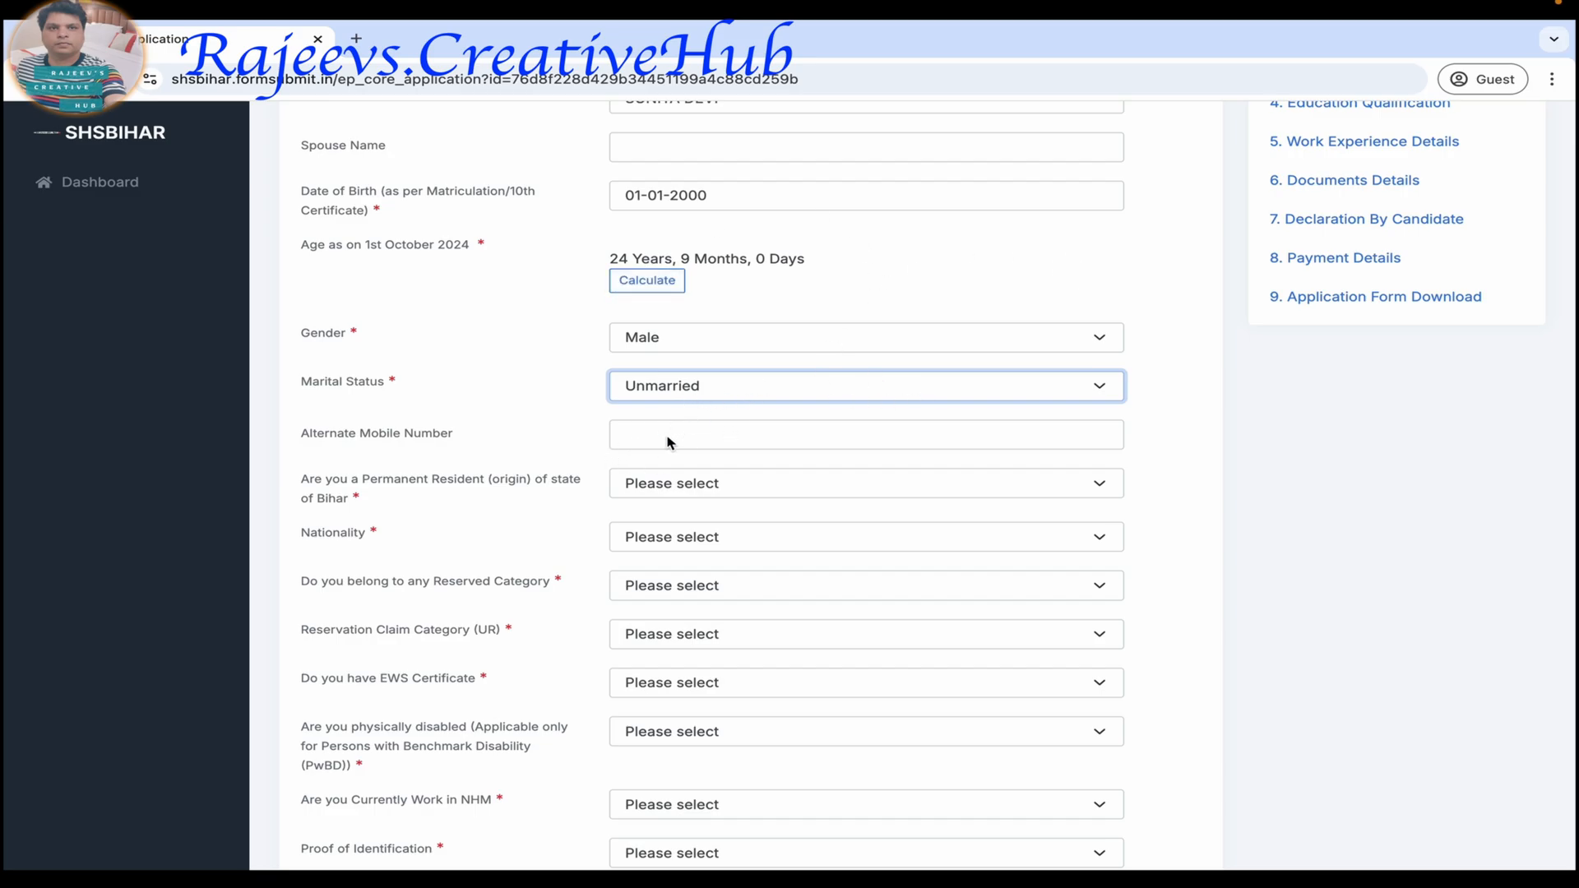
Answer Yes to being a permanent resident of Bihar and set the nationality to Indian.
scroll(667, 442, down, 2)
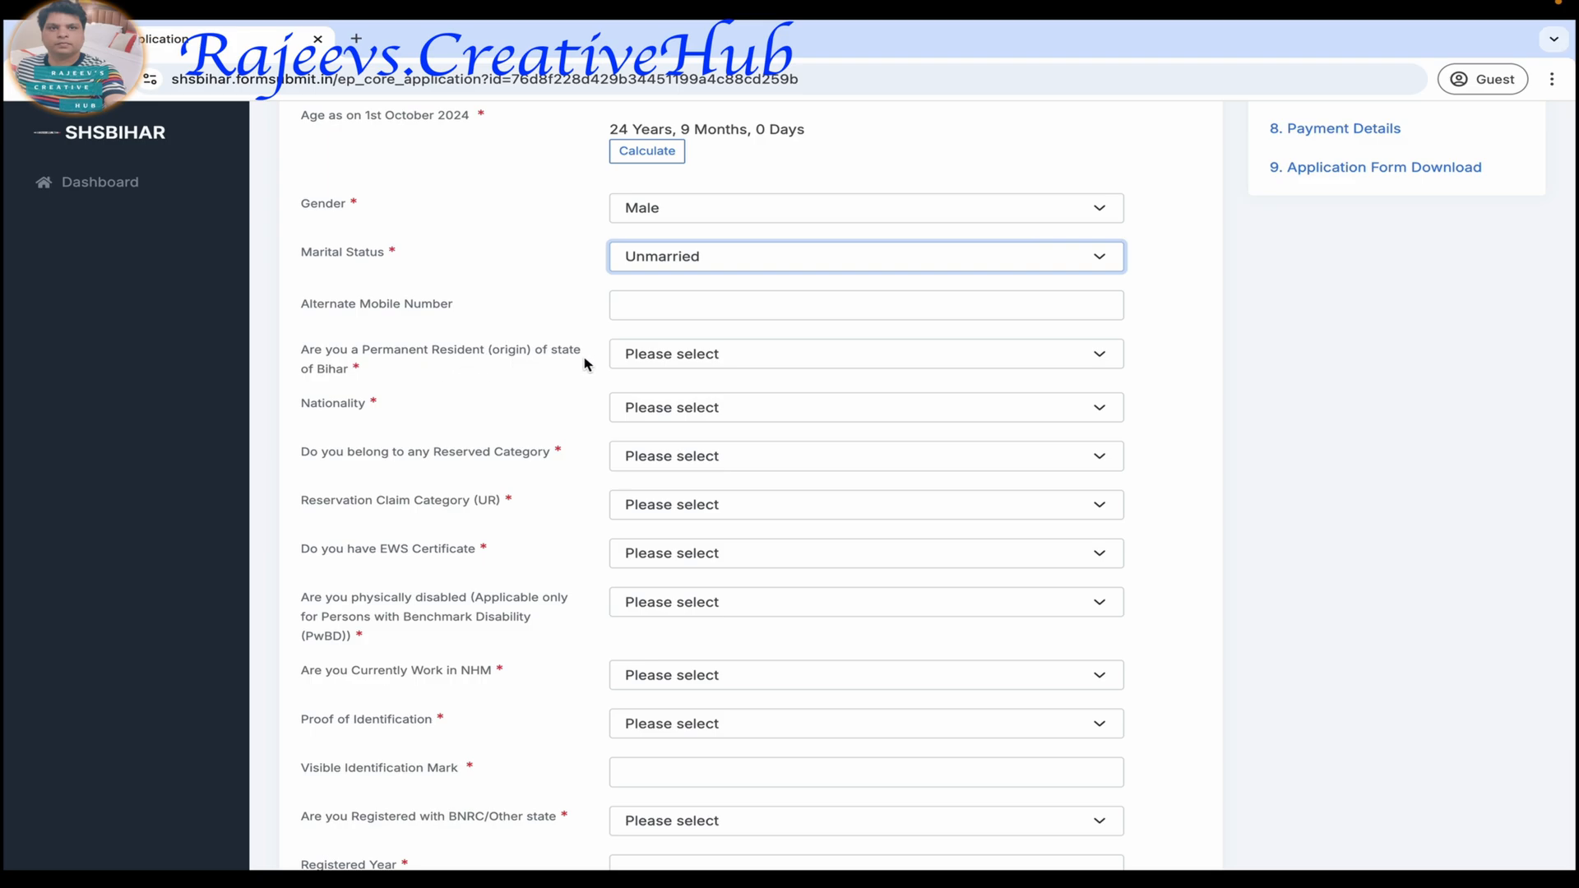
click(762, 357)
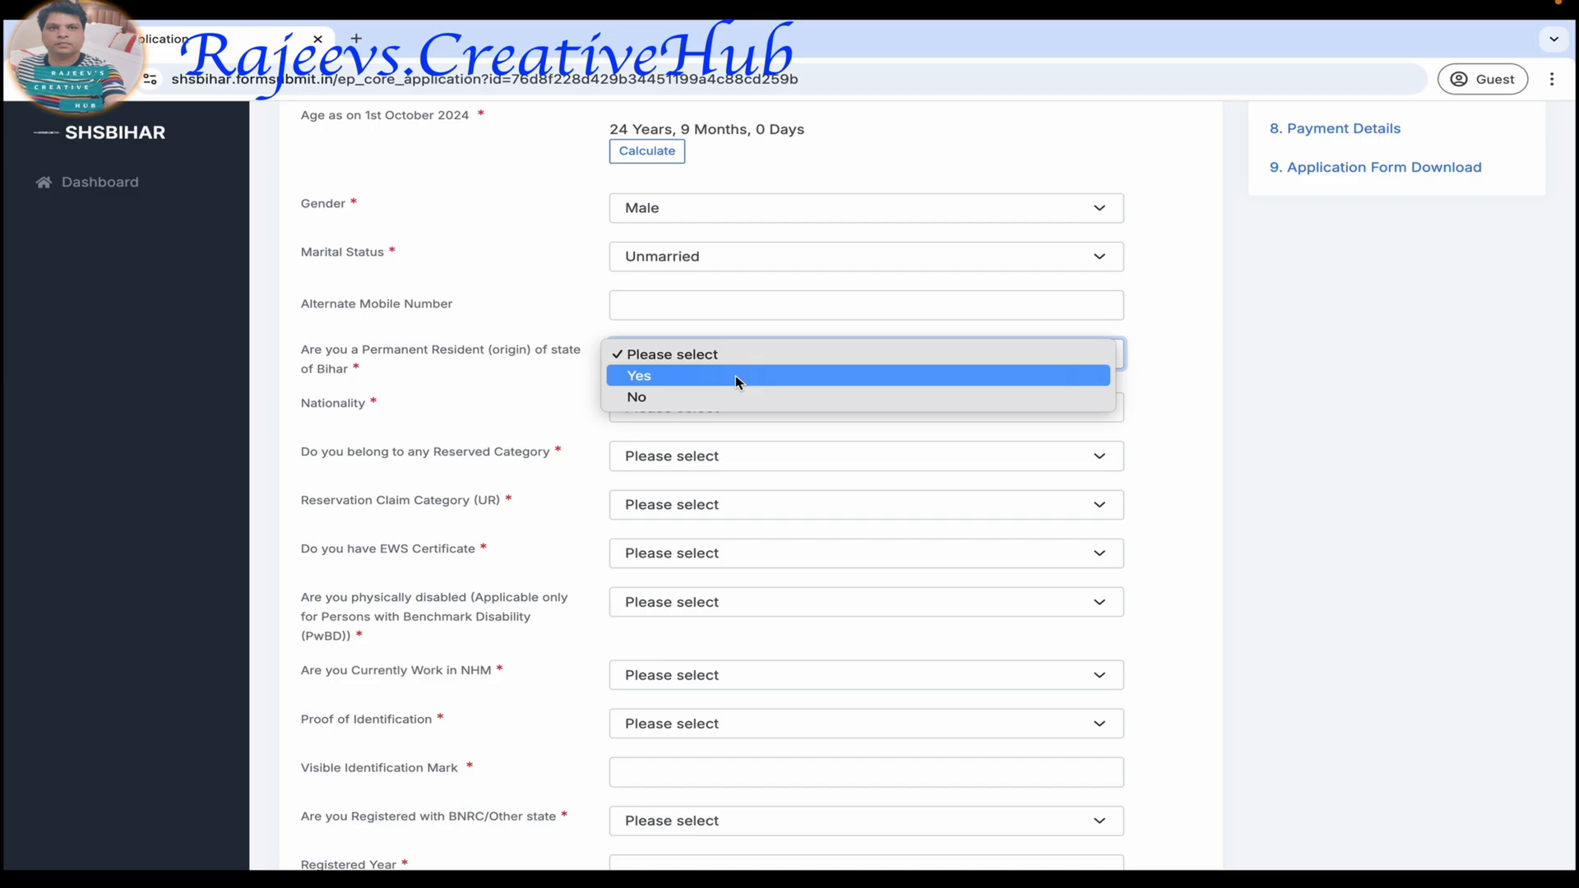
click(735, 375)
scroll(715, 395, up, 6)
scroll(697, 530, down, 5)
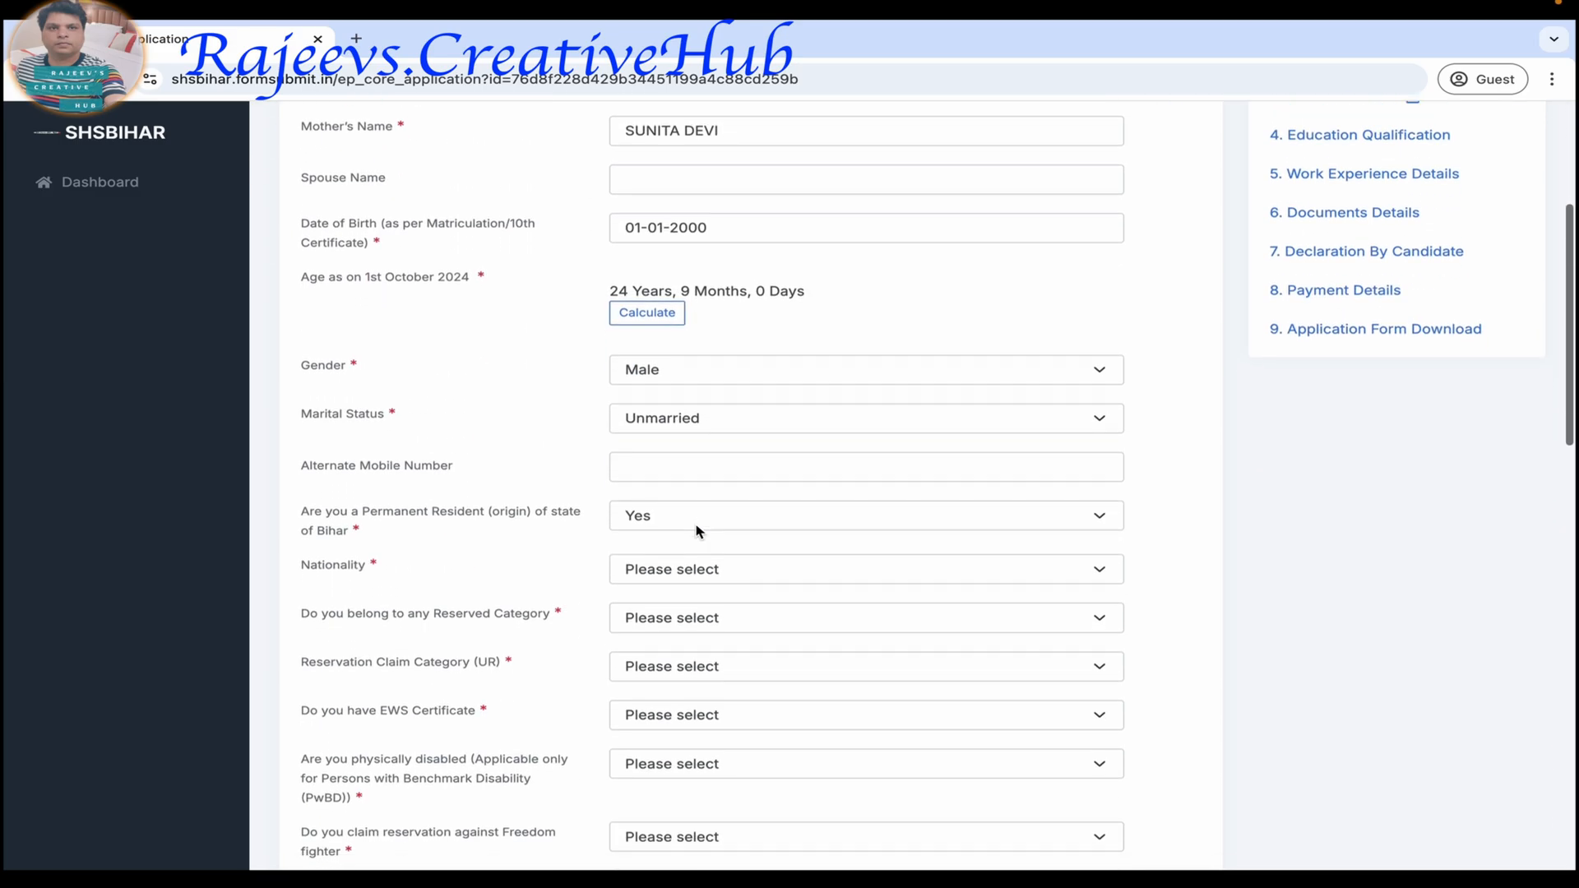
click(673, 526)
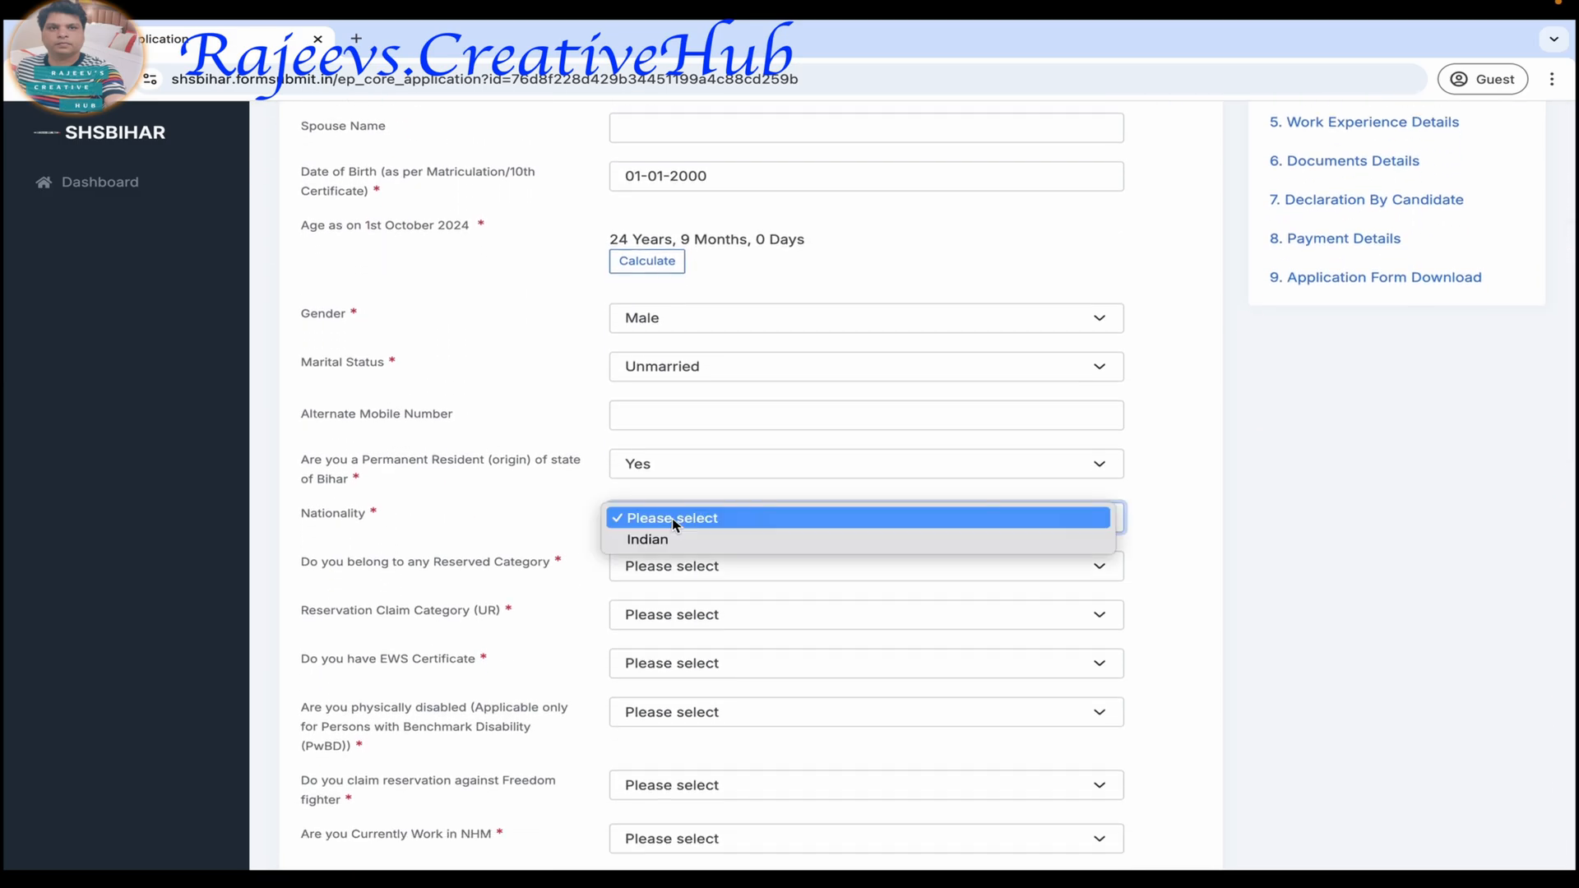
click(673, 539)
Answer Yes to belonging to a reserved category and choose BC- Backward class as the reservation claim category.
scroll(554, 538, down, 2)
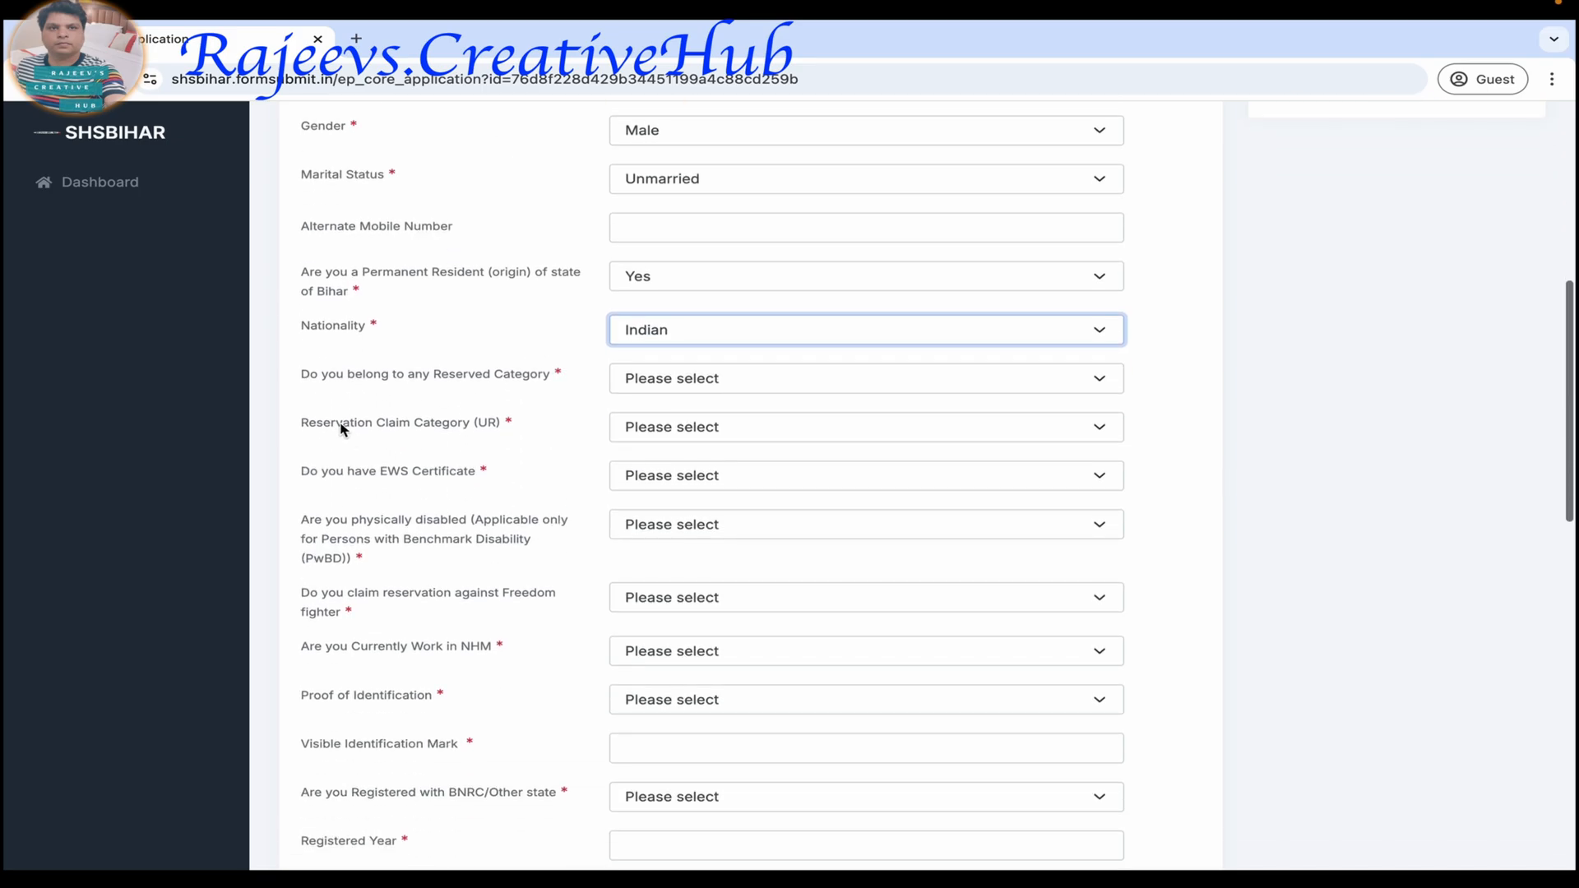
click(697, 387)
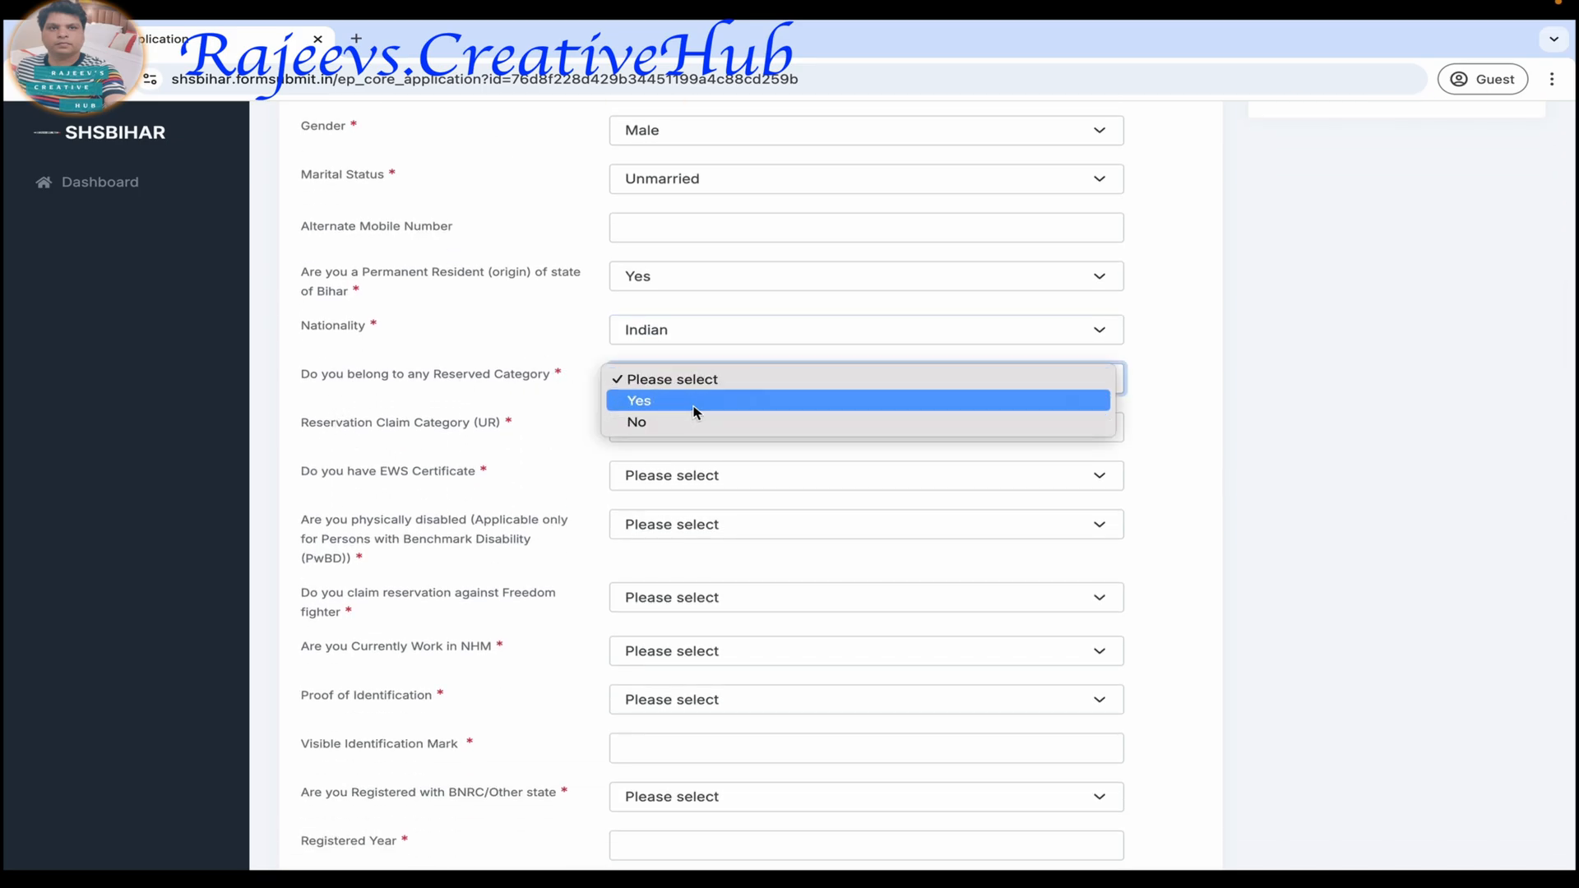
click(692, 401)
scroll(689, 493, down, 5)
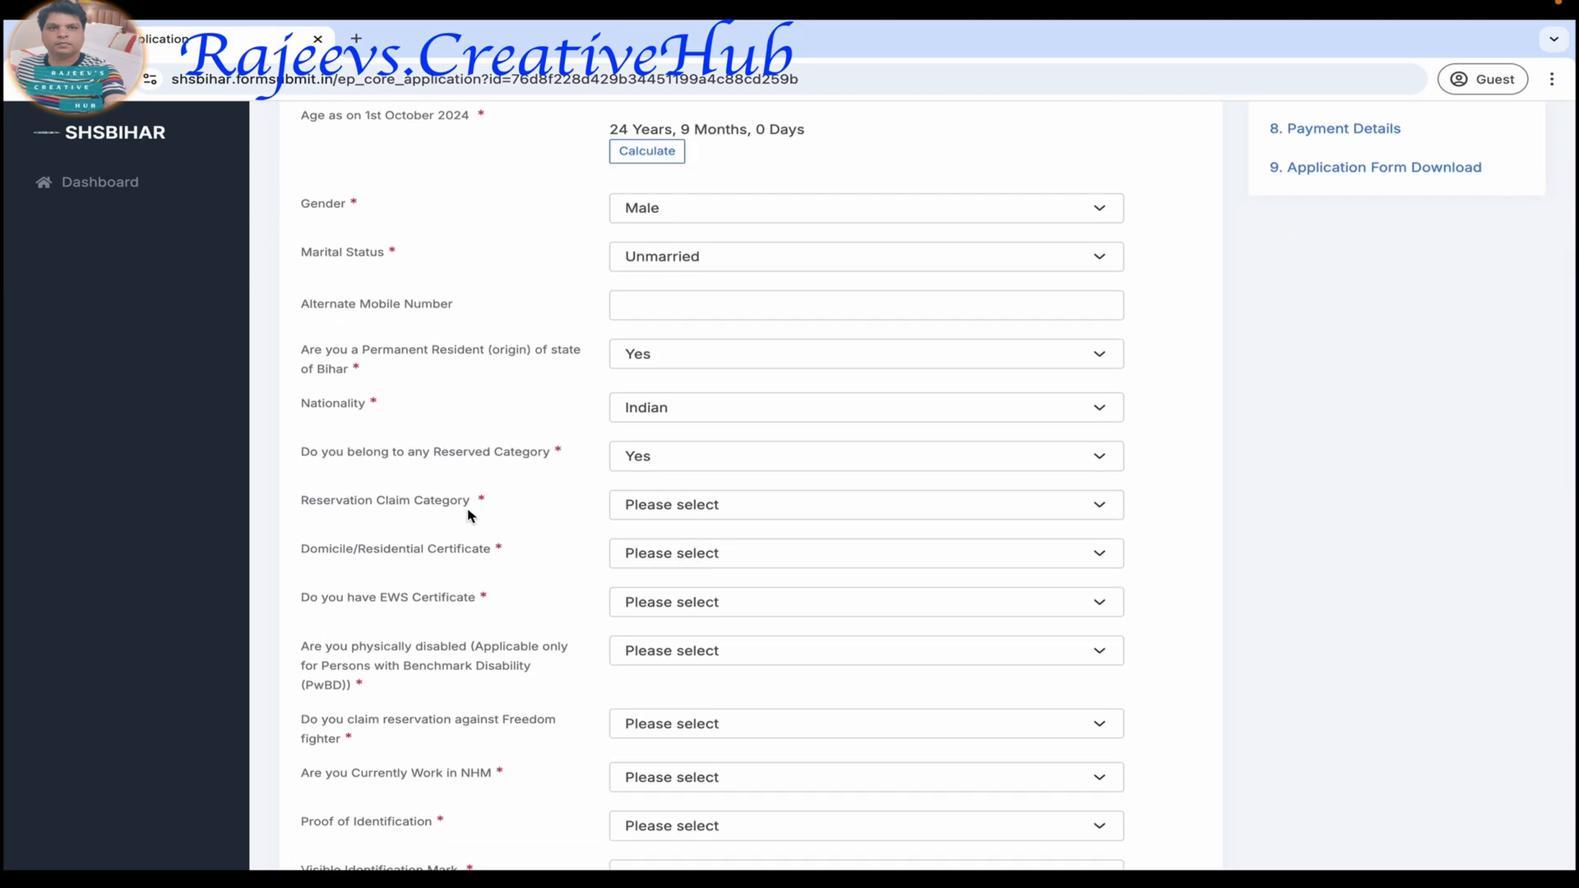
click(634, 515)
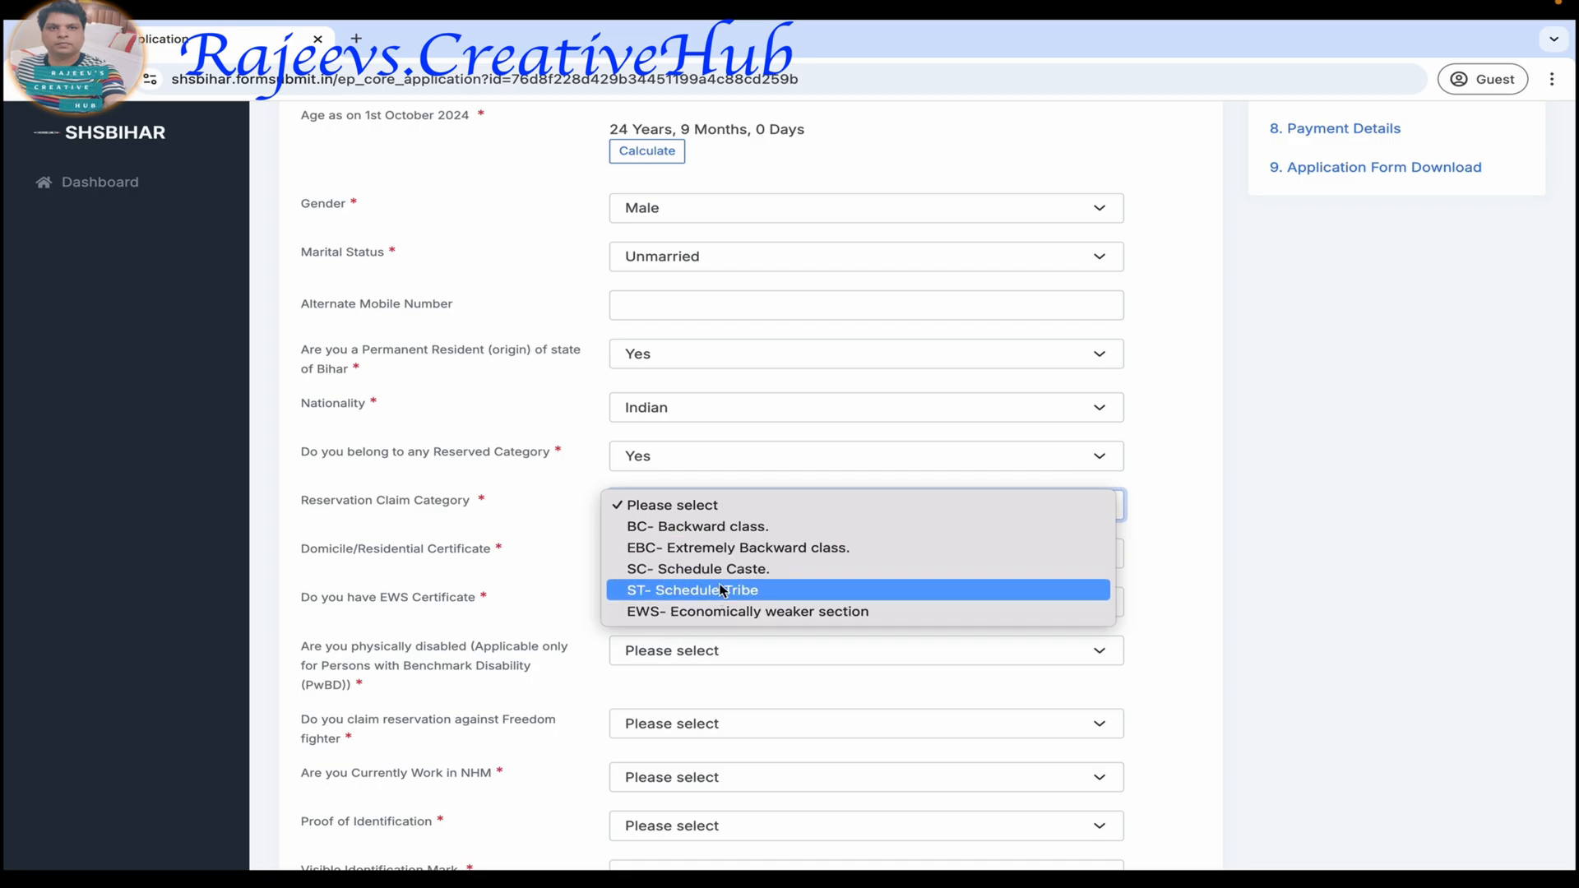
click(701, 527)
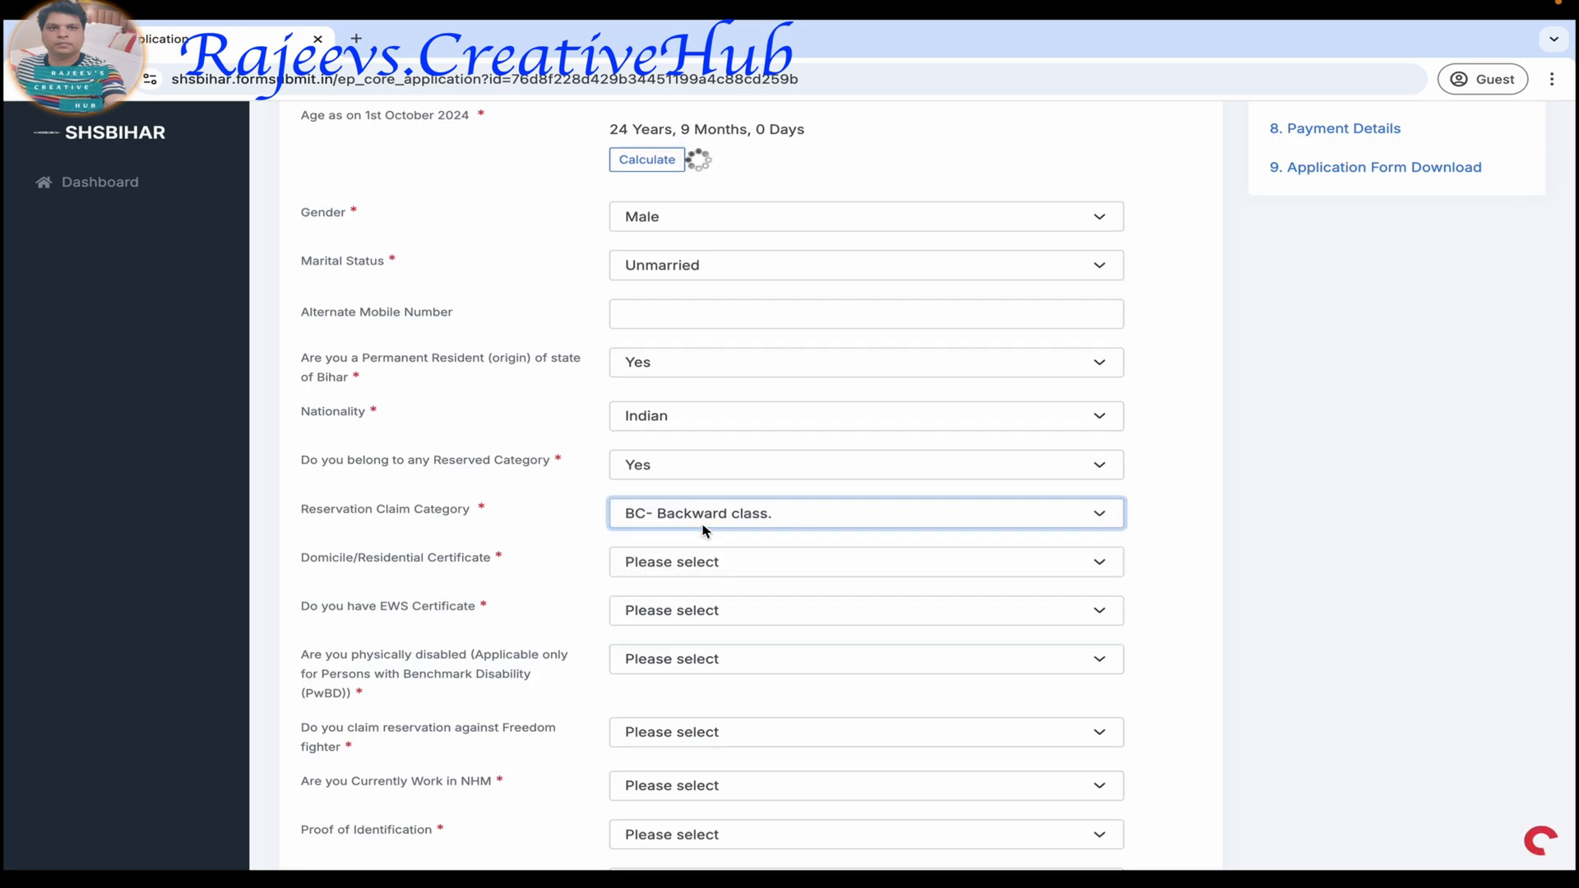
Answer Yes for both the Domicile/Residential Certificate and the Caste Certificate.
scroll(589, 576, down, 4)
scroll(588, 578, down, 2)
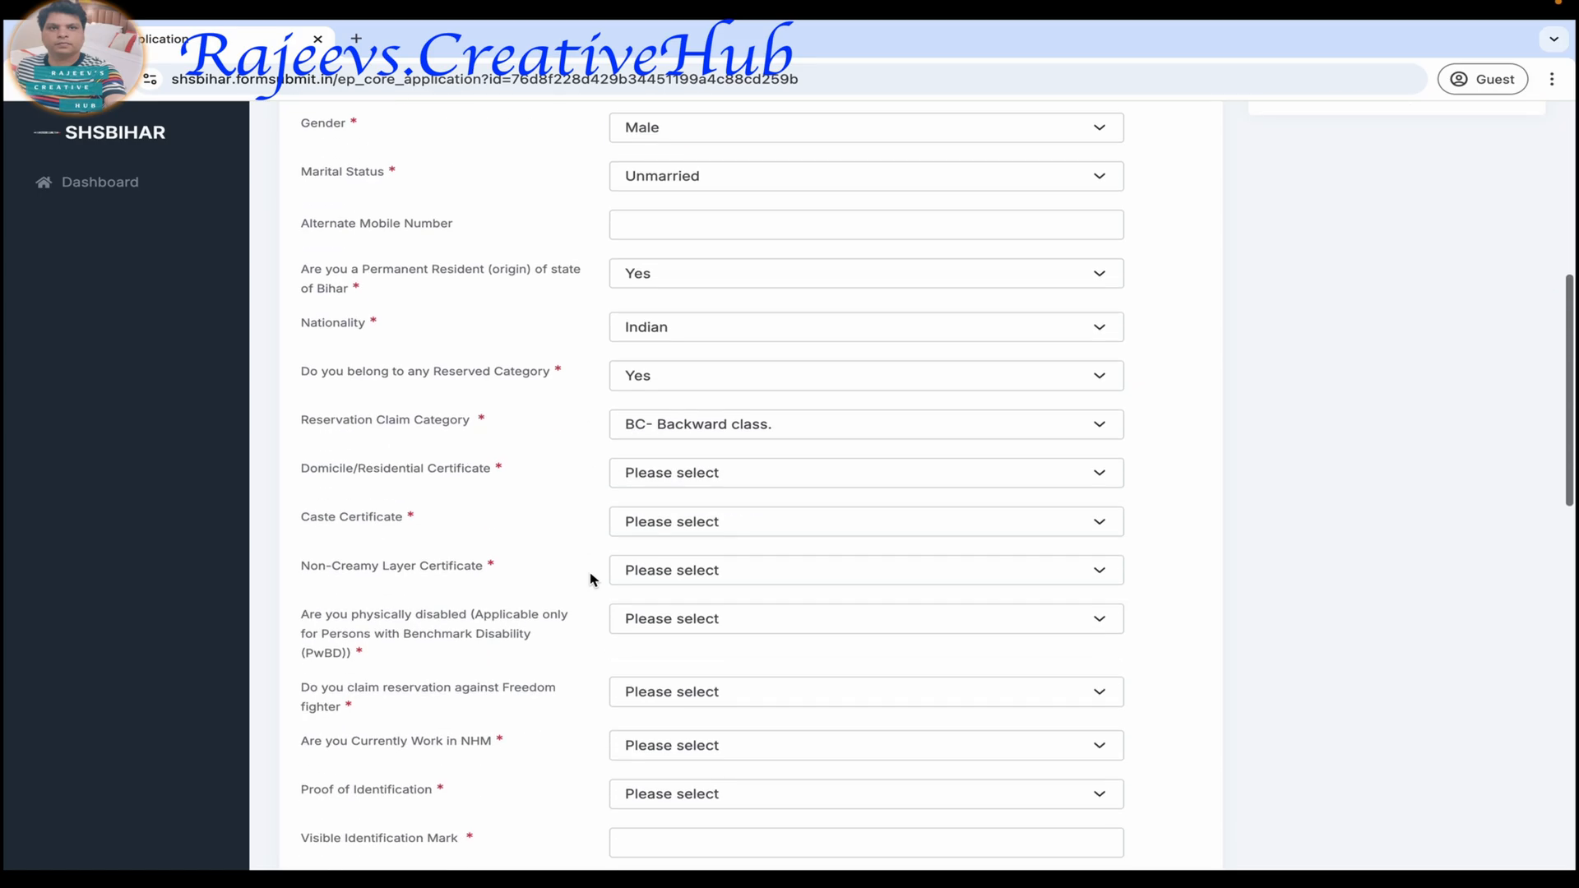
click(650, 465)
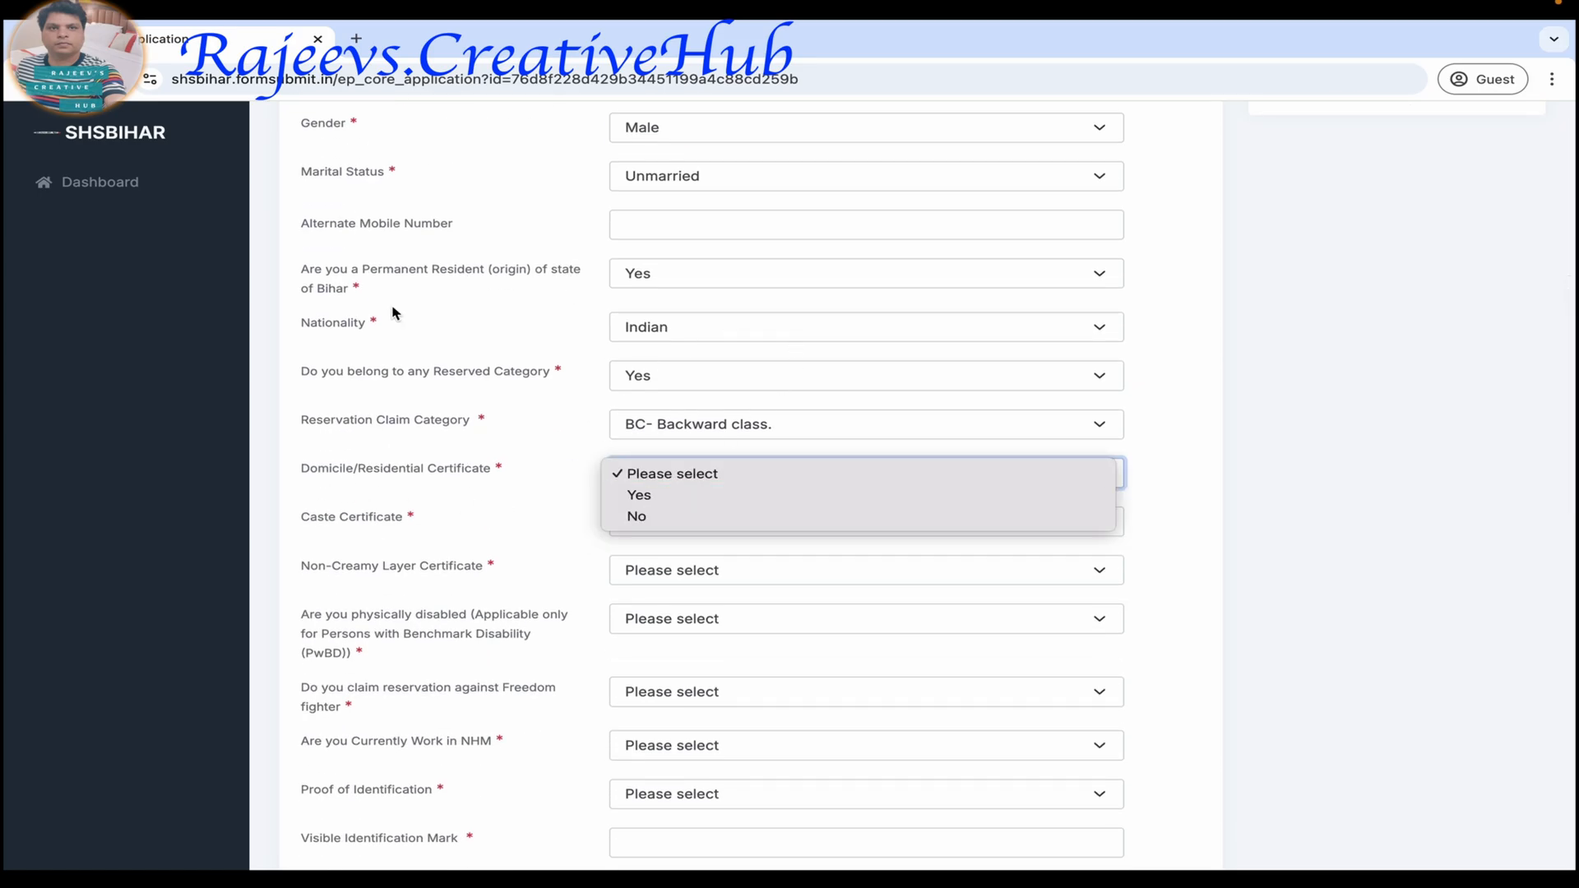
click(638, 495)
scroll(638, 502, down, 3)
scroll(638, 499, down, 5)
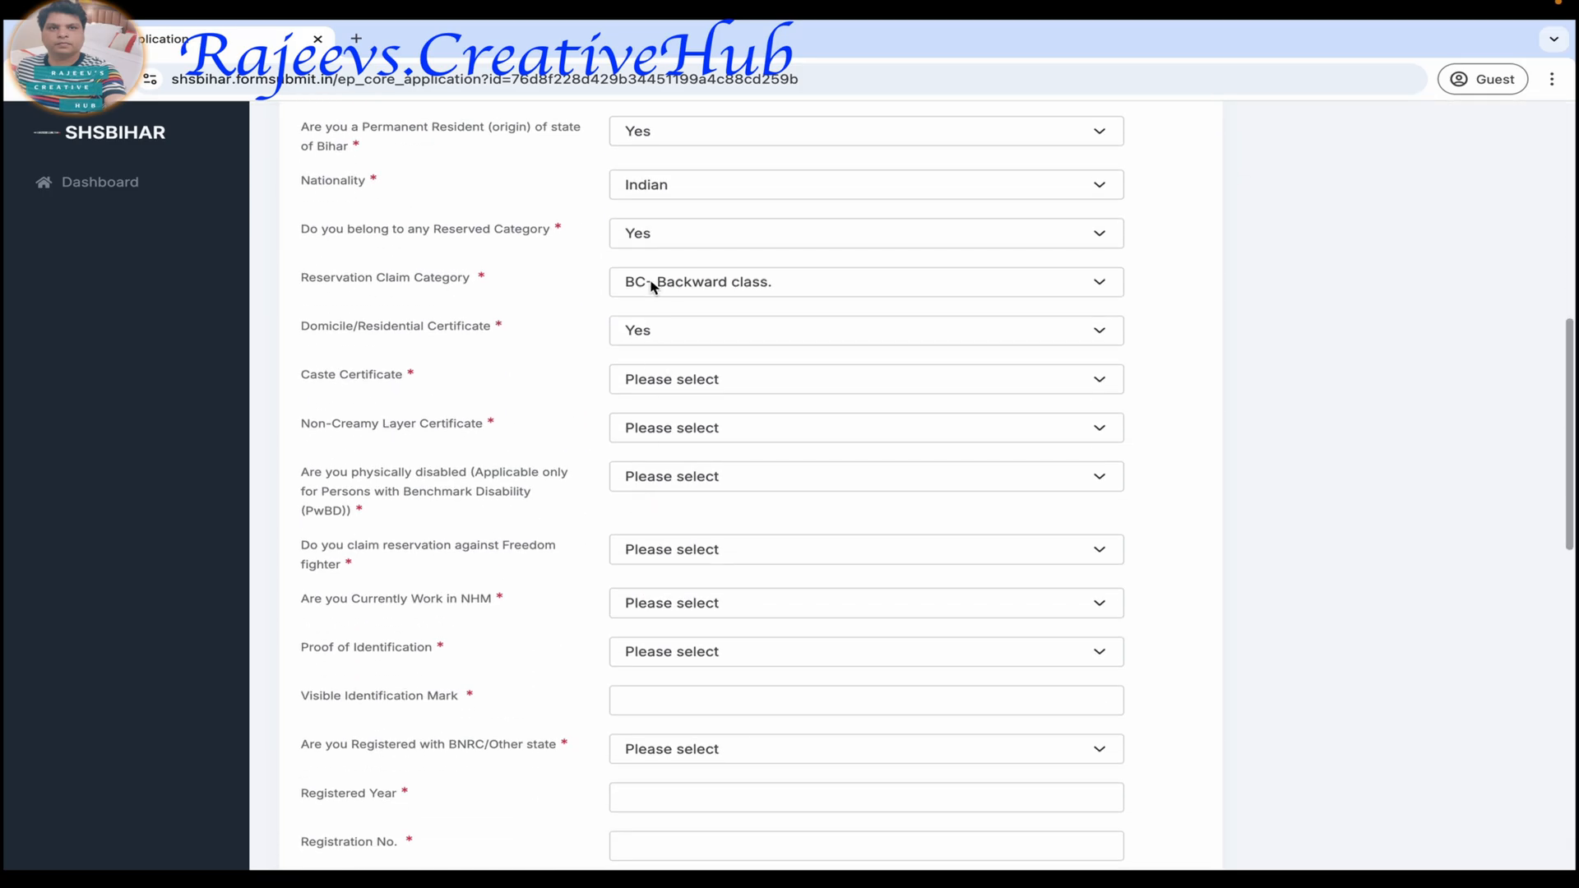
click(662, 383)
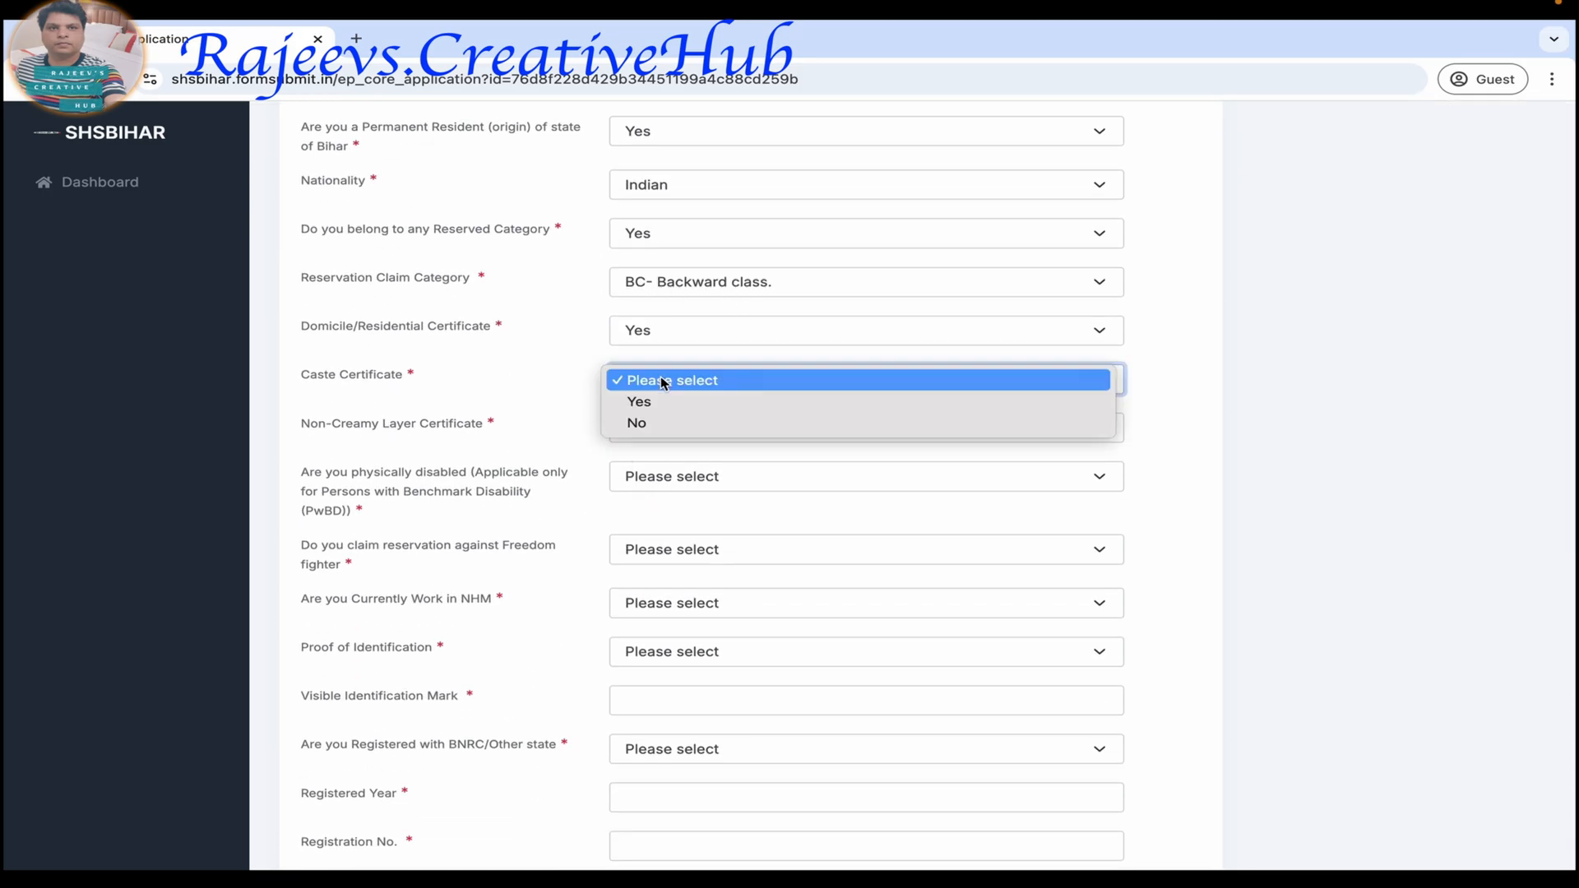
click(659, 398)
Answer Yes for the Non-Creamy Layer Certificate.
scroll(660, 400, down, 12)
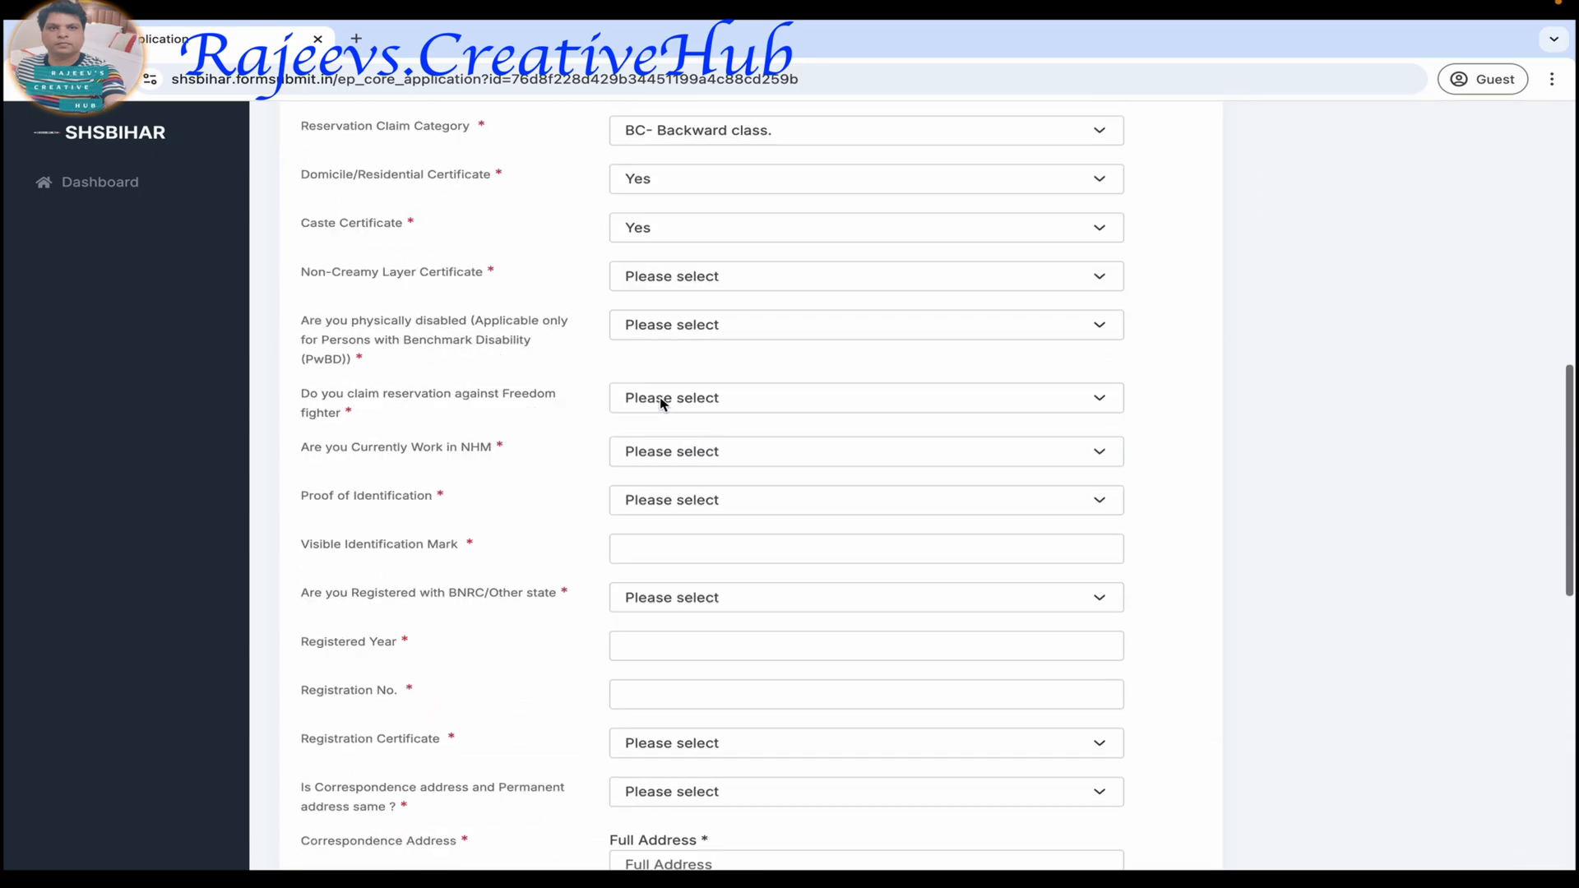
scroll(658, 397, up, 3)
scroll(658, 397, up, 3)
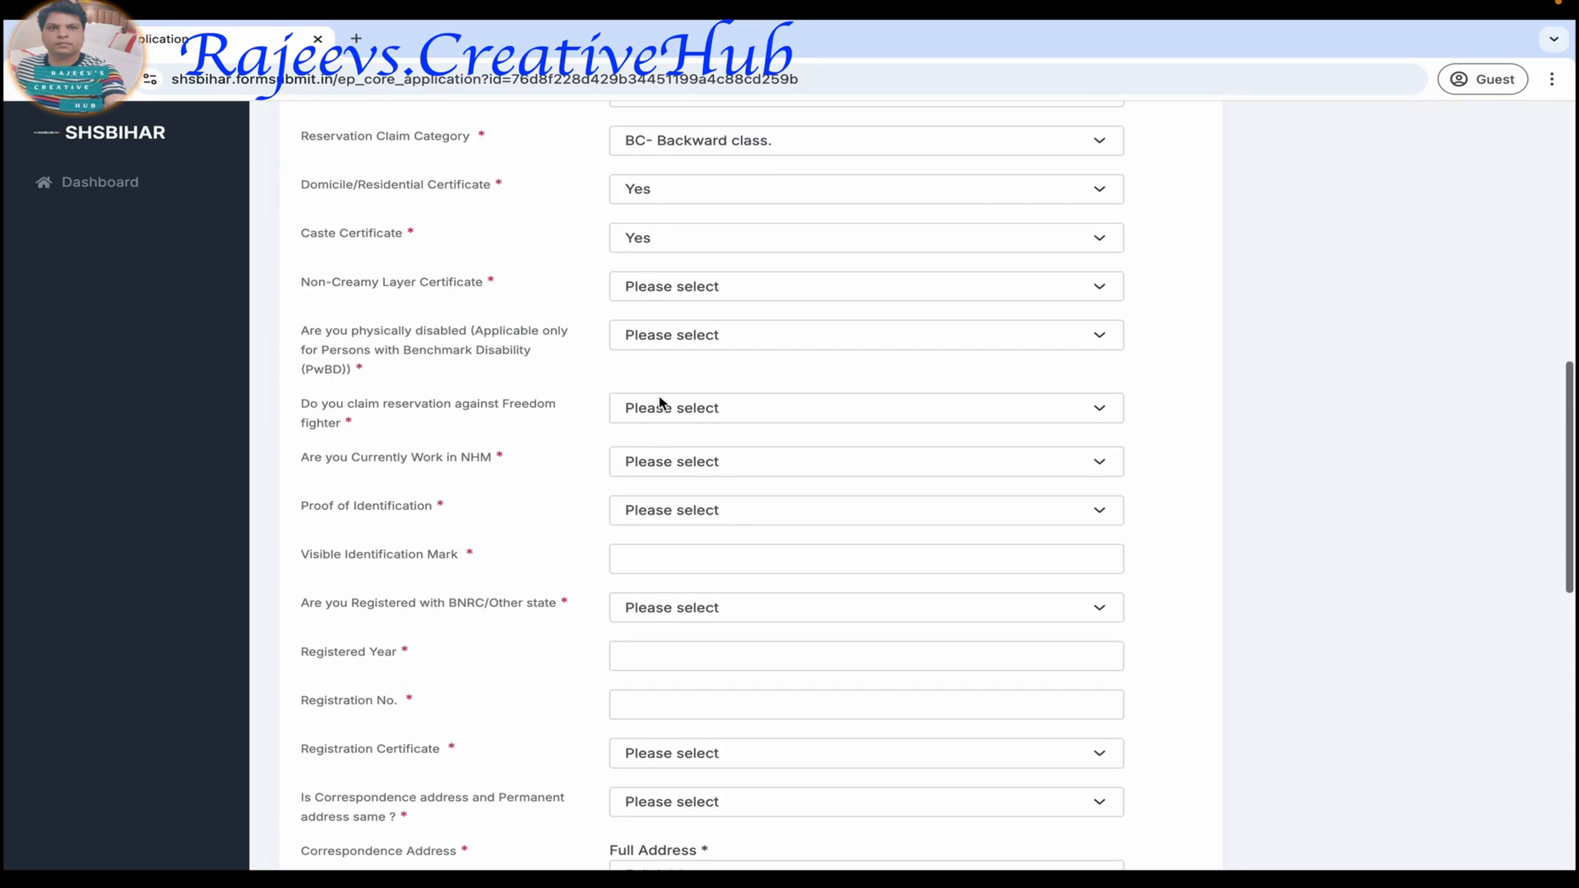
click(701, 380)
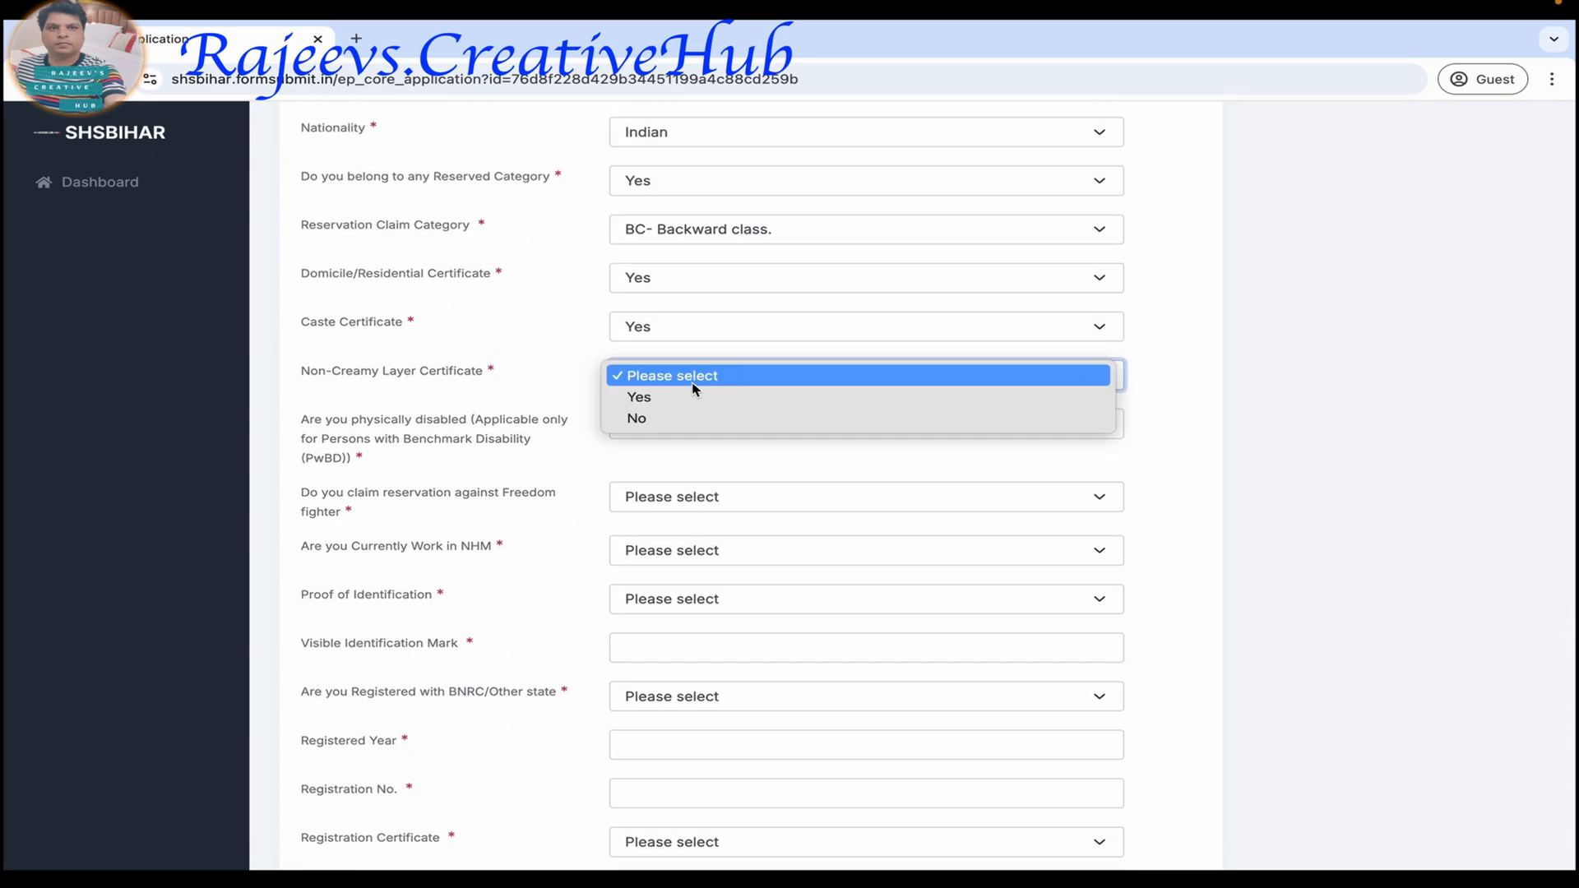
click(690, 398)
Answer No to the physical disability (PwBD) question.
scroll(689, 398, down, 12)
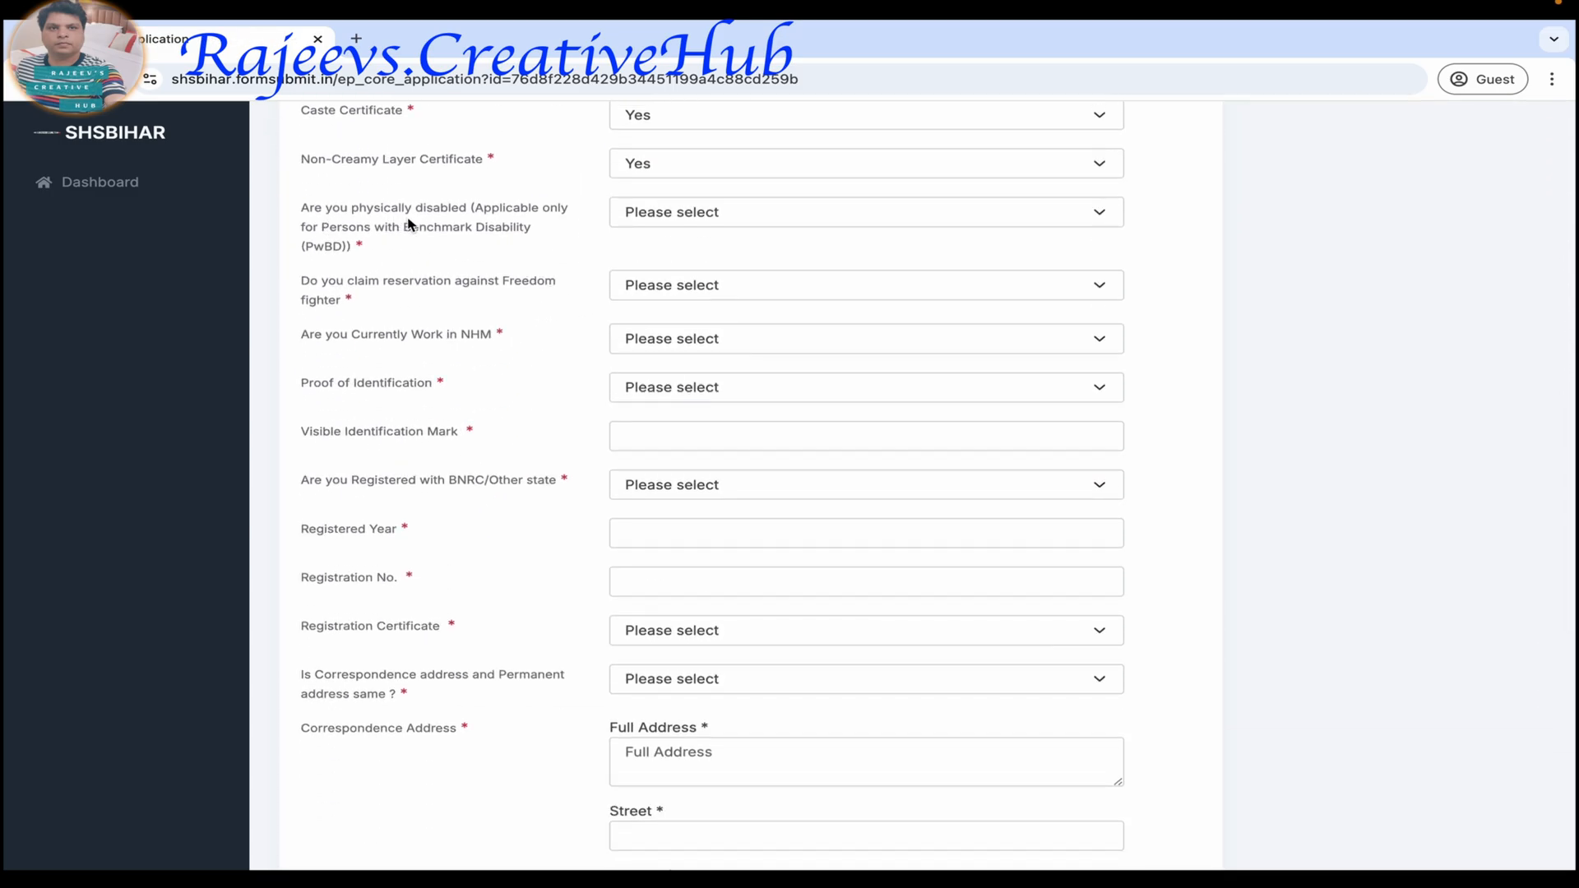
click(715, 215)
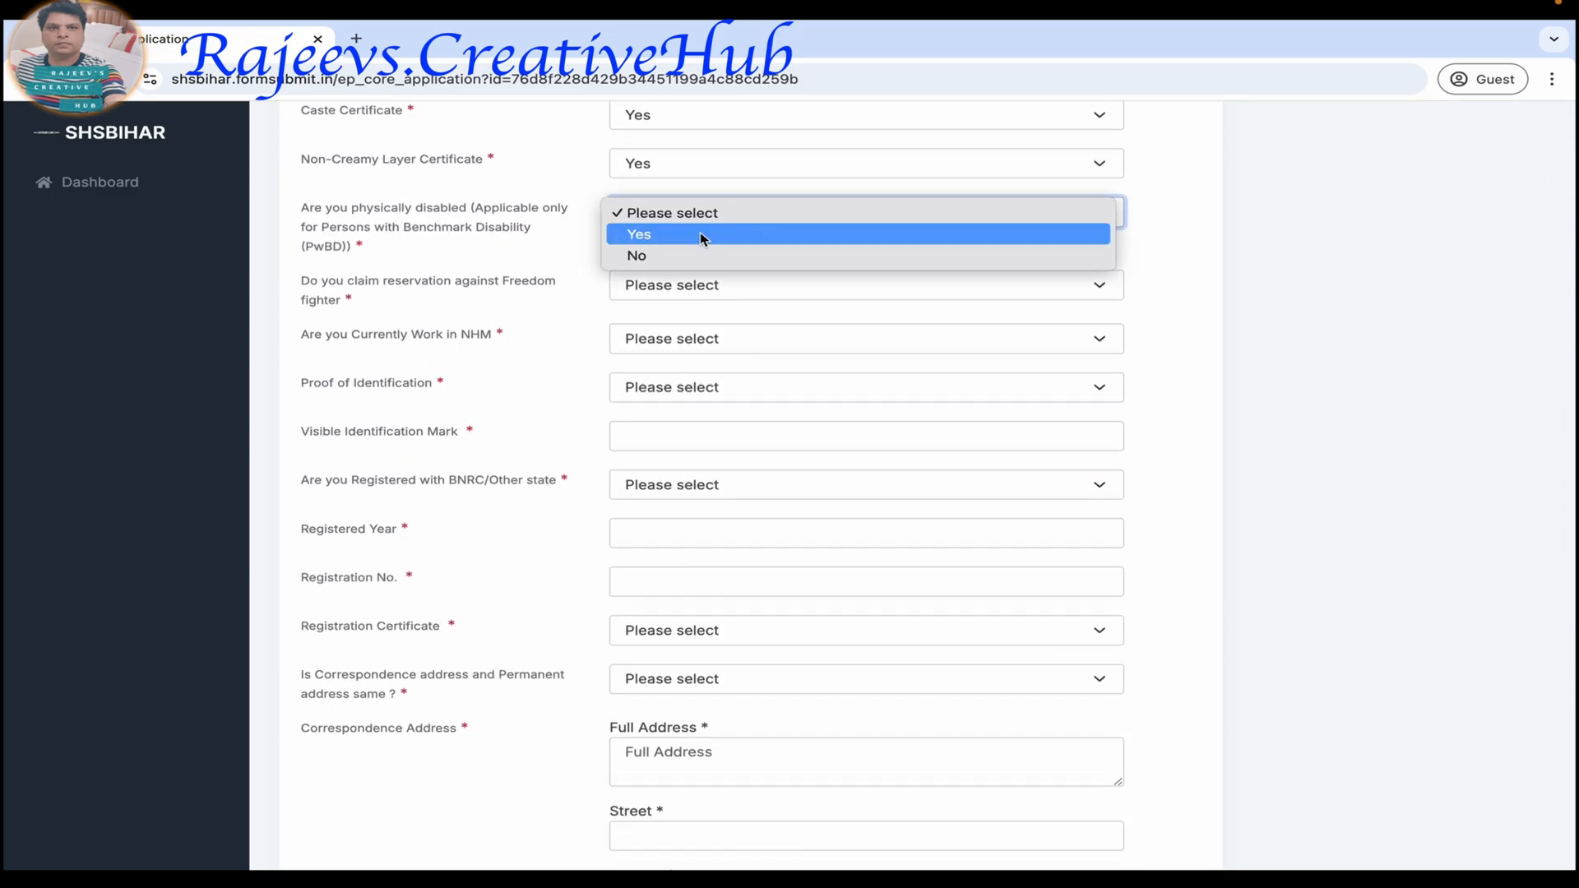
click(696, 255)
Answer No to claiming reservation against Freedom fighter and No to currently working in NHM.
scroll(461, 469, up, 15)
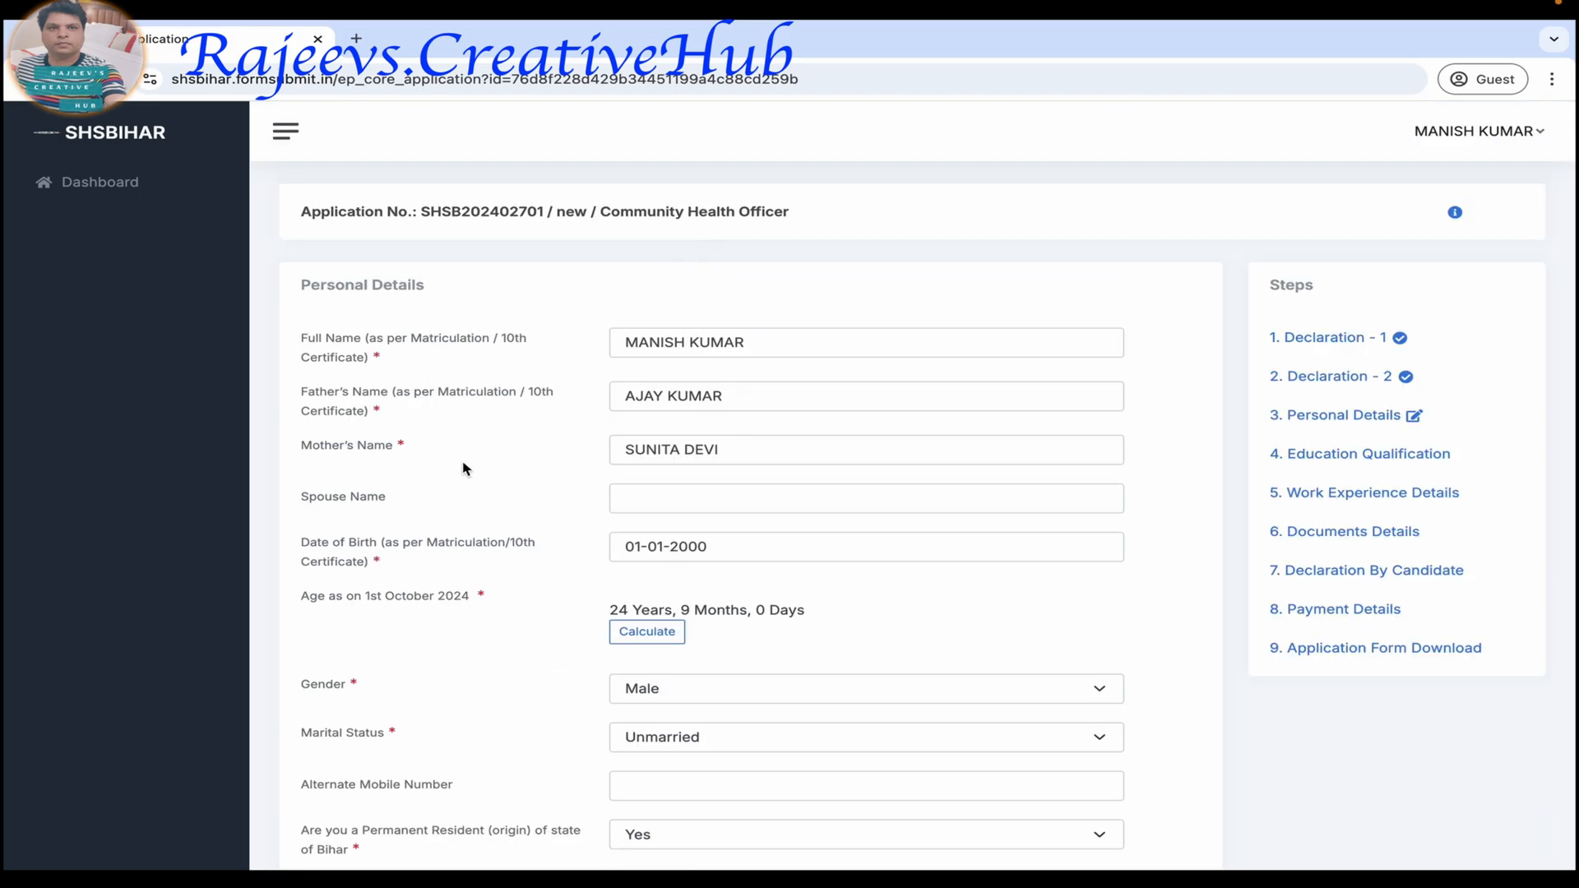
scroll(461, 468, down, 3)
scroll(463, 469, down, 3)
scroll(520, 518, down, 3)
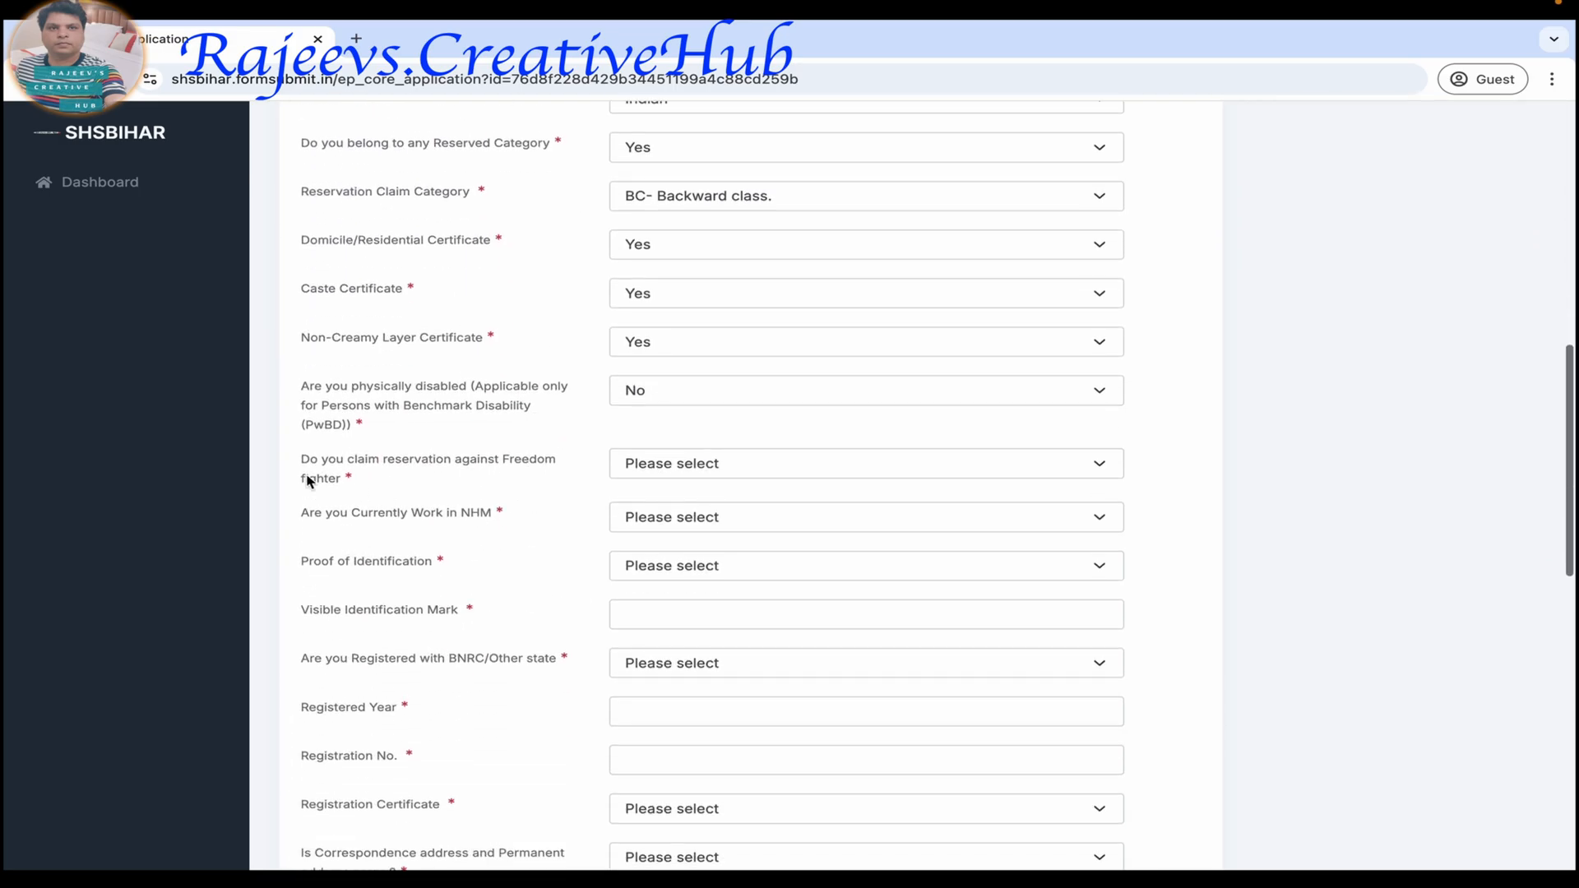
click(651, 472)
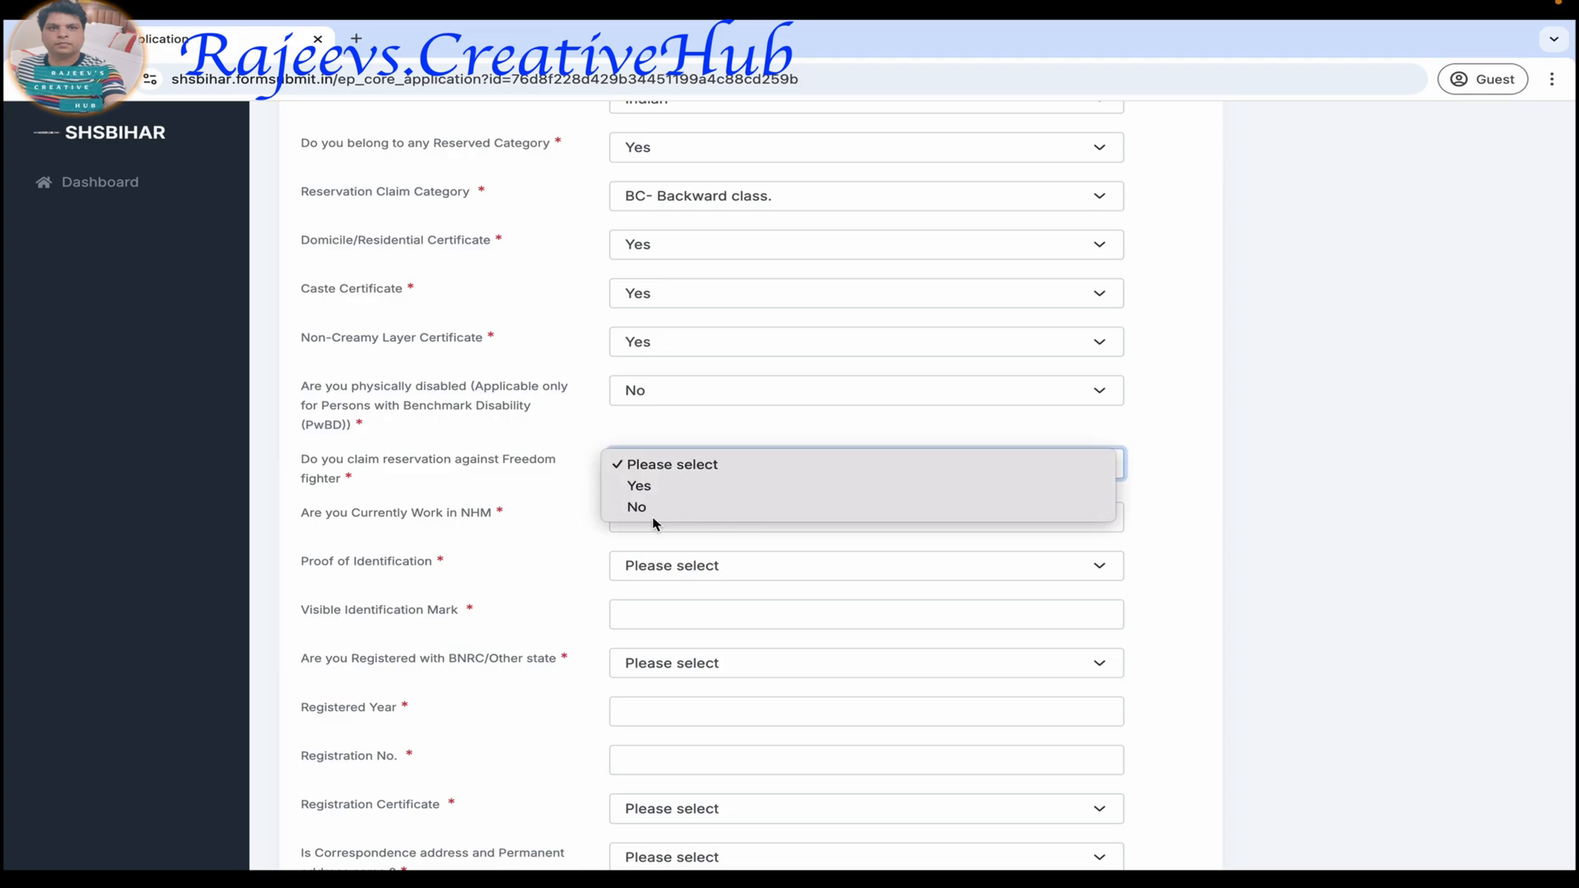
click(650, 510)
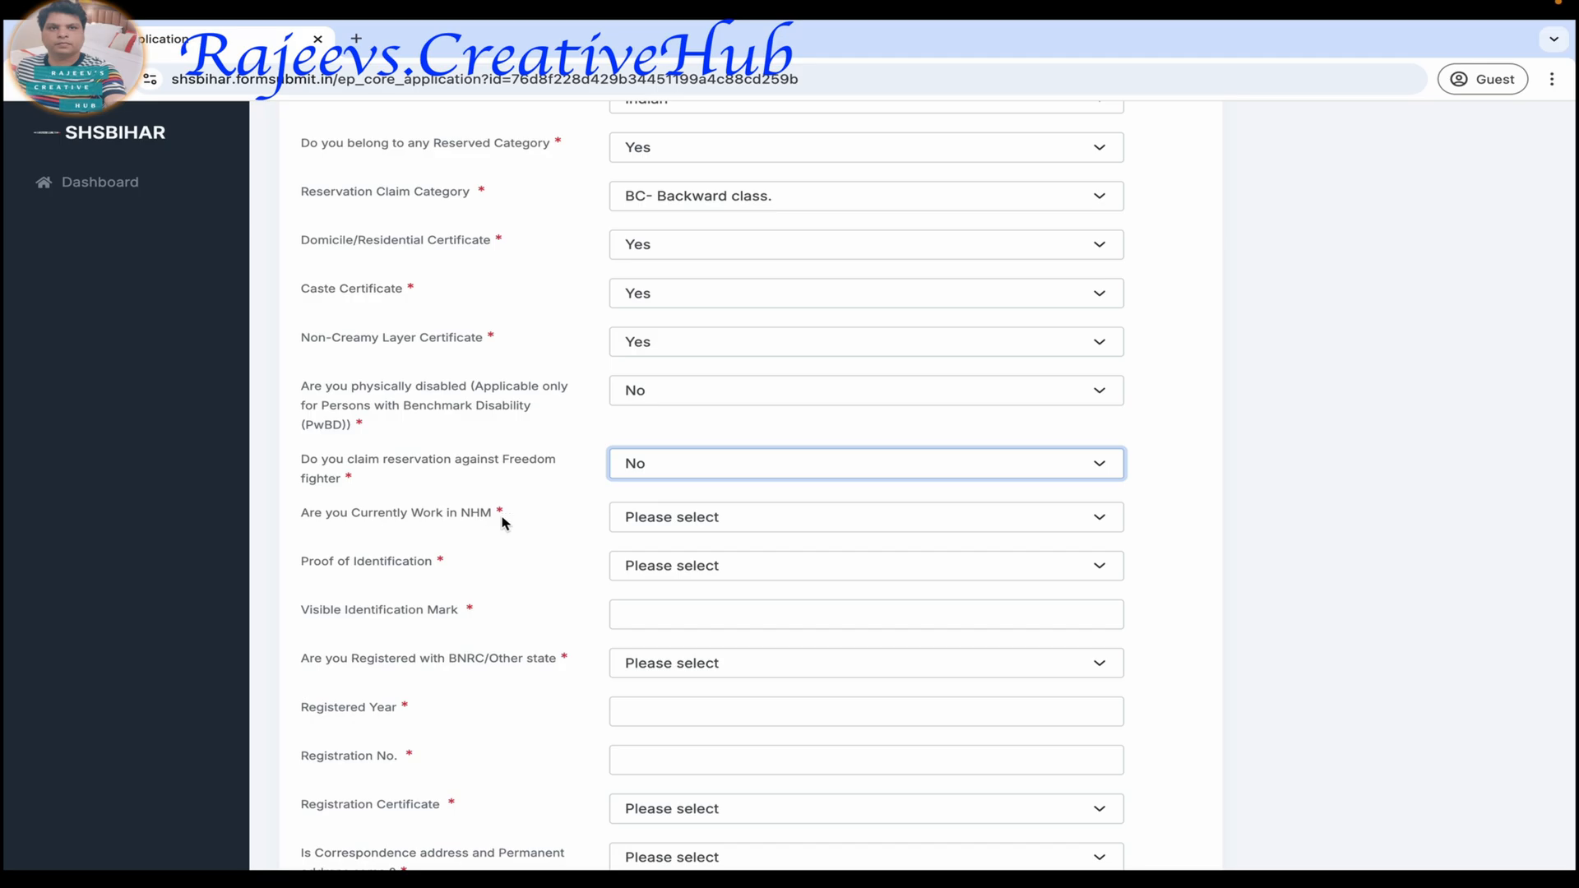
click(666, 524)
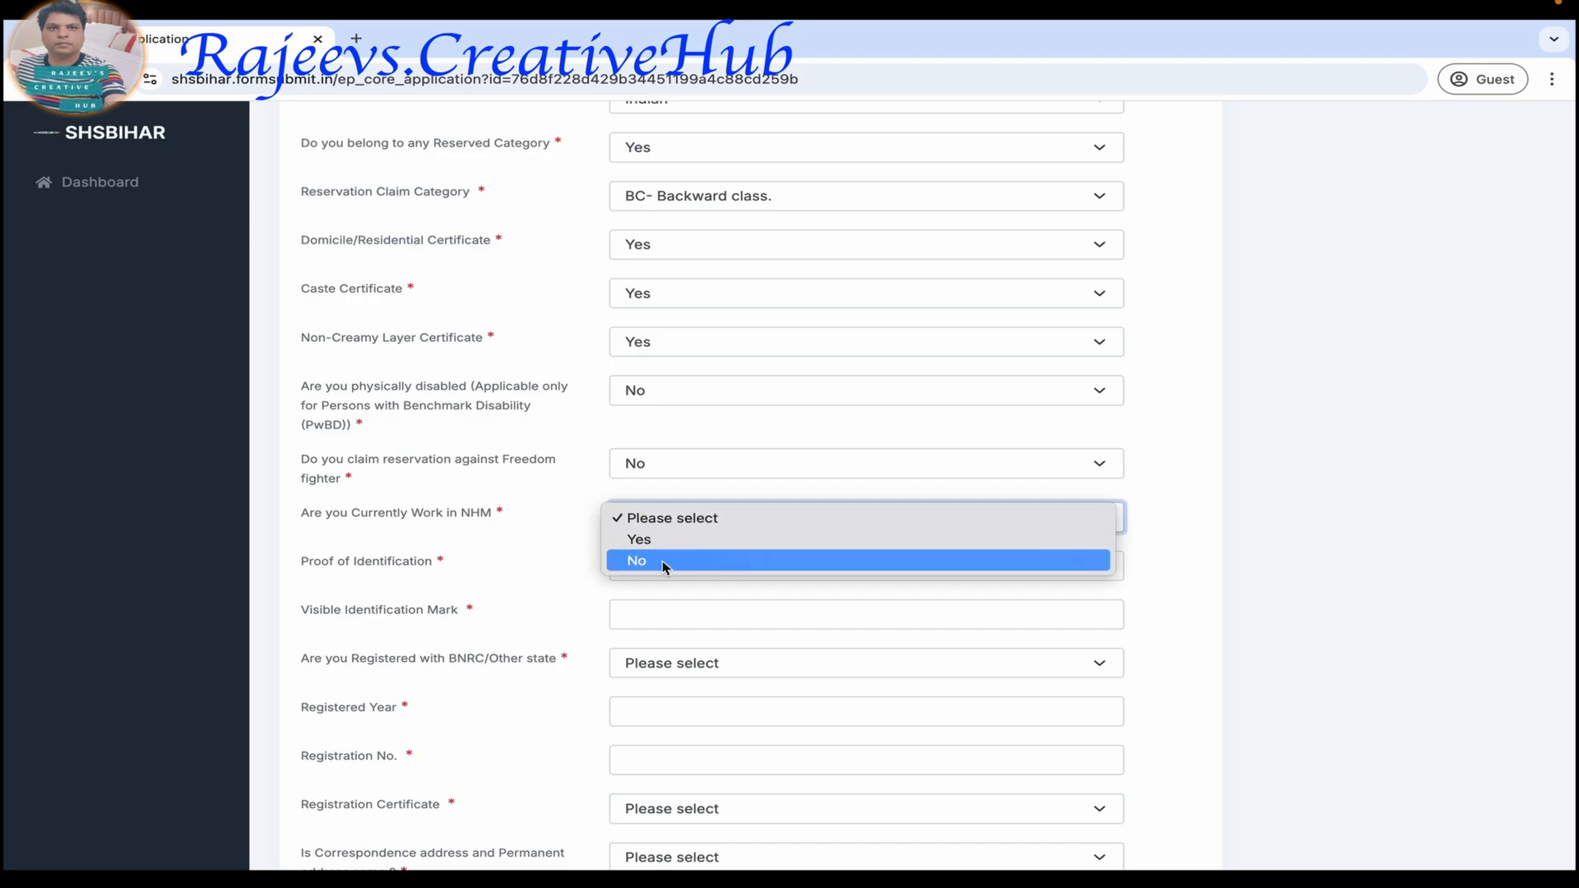
click(664, 562)
Choose Aadhaar Card as proof of identification and enter CUT MARK ON RIGHT ARM as the visible identification mark.
scroll(387, 598, down, 4)
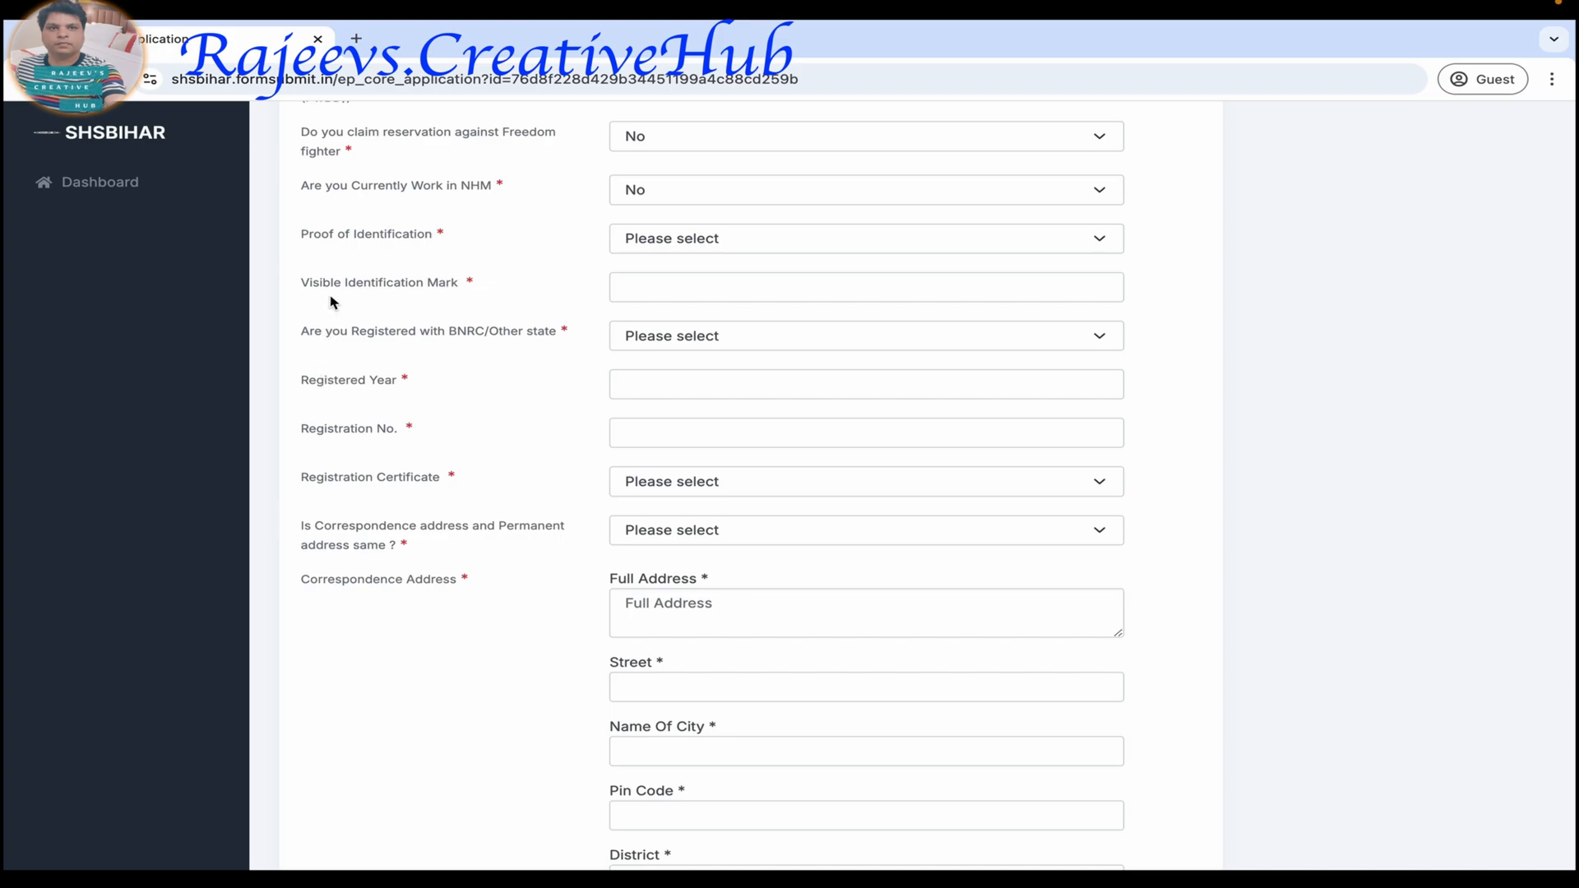
click(644, 257)
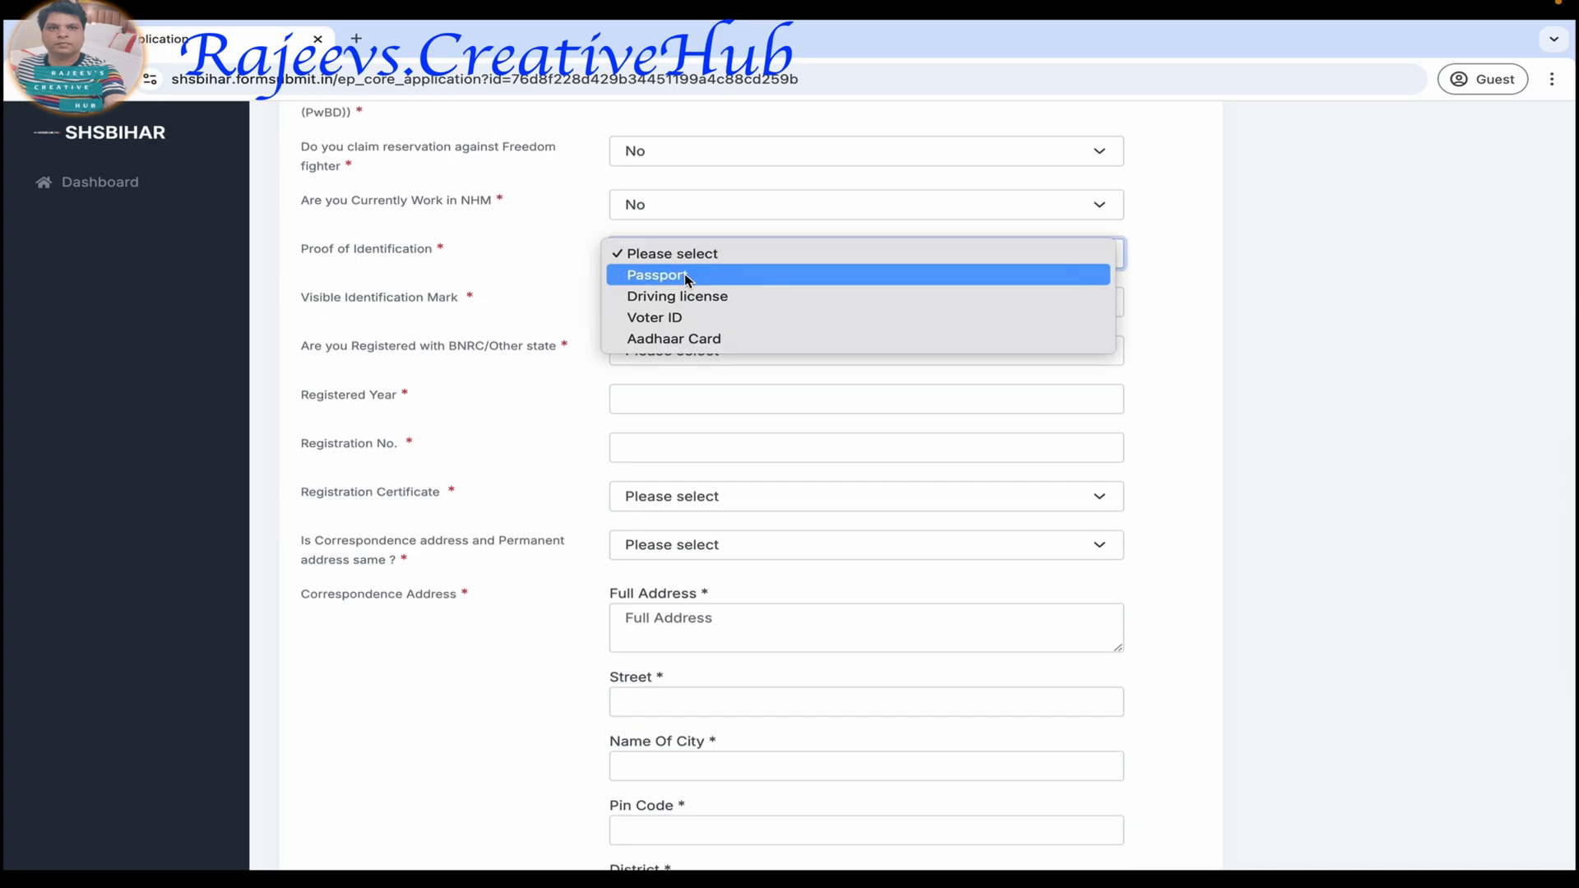
click(697, 339)
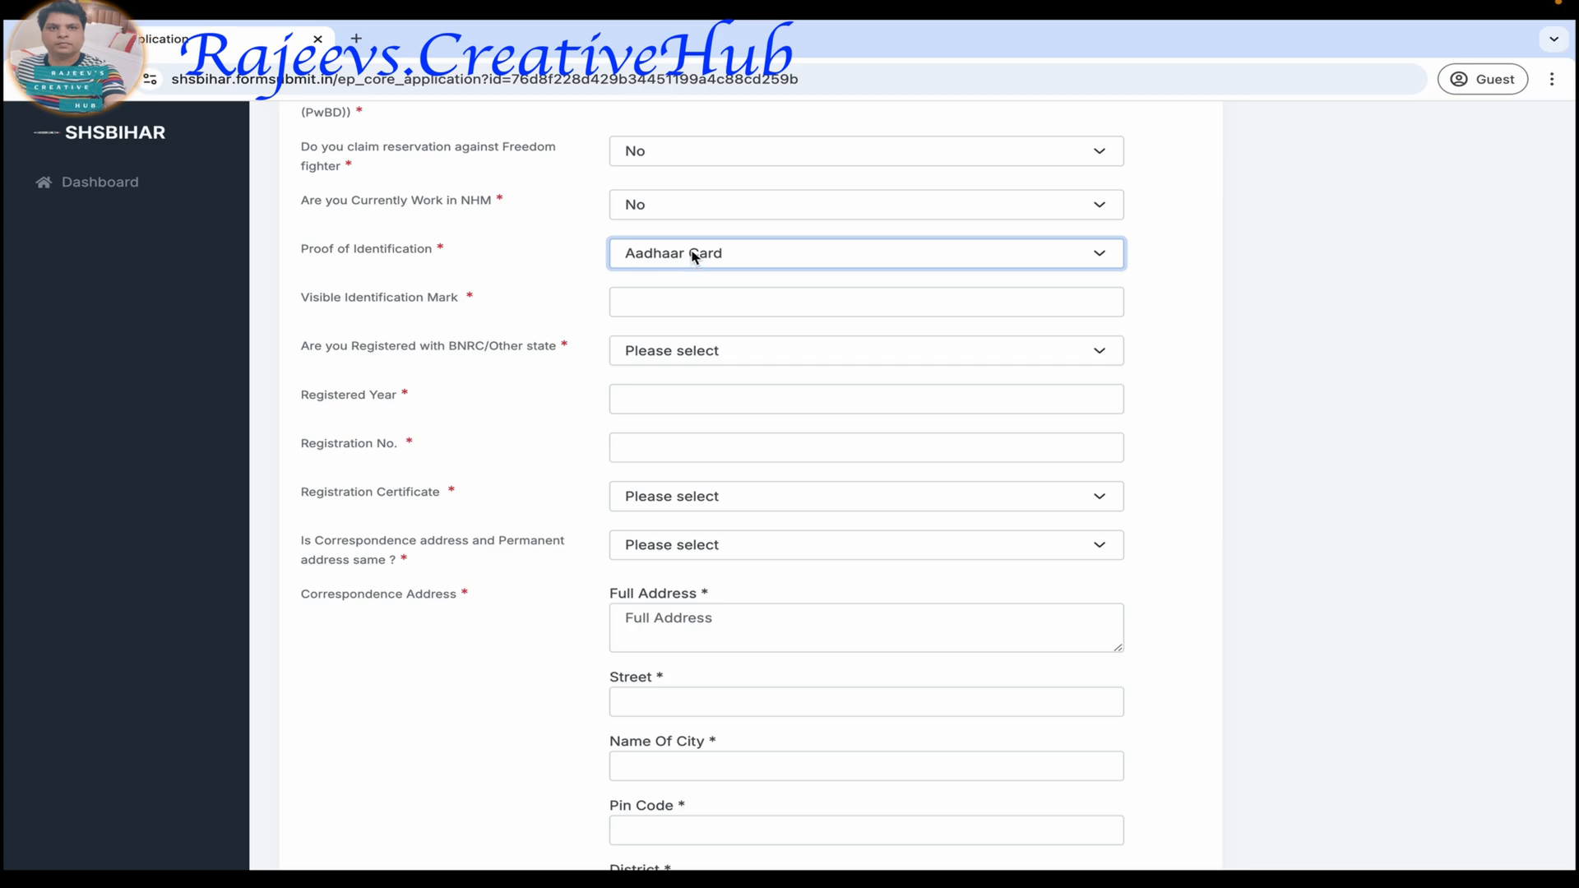
click(646, 307)
text(CUT MARK ON RIGHT ARM)
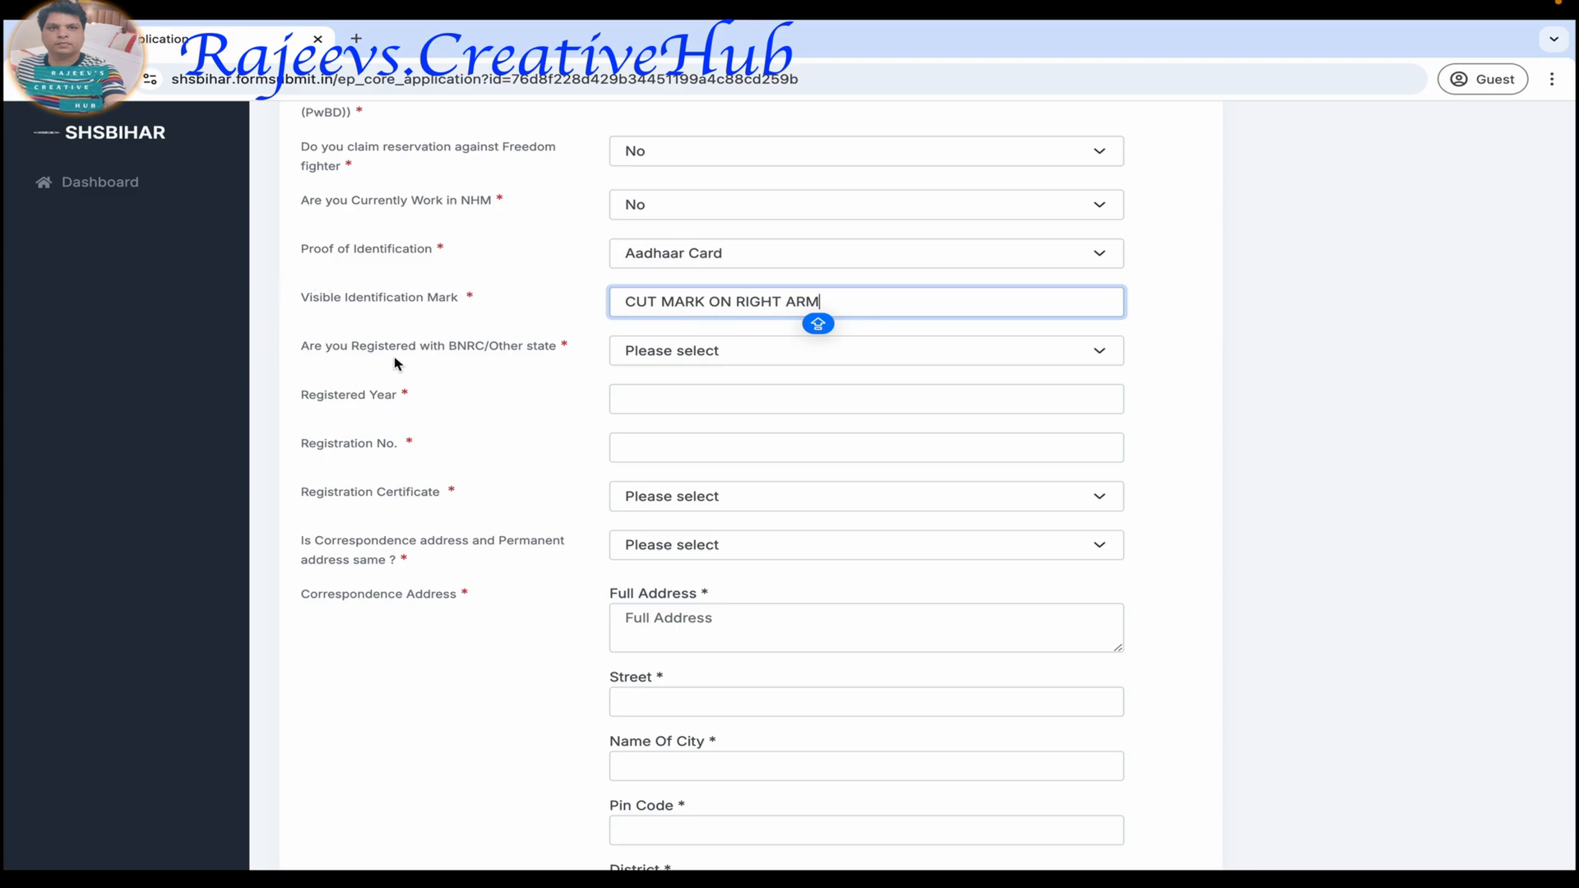
Set the registration council to BNRC and enter 2024 as the registered year.
click(662, 359)
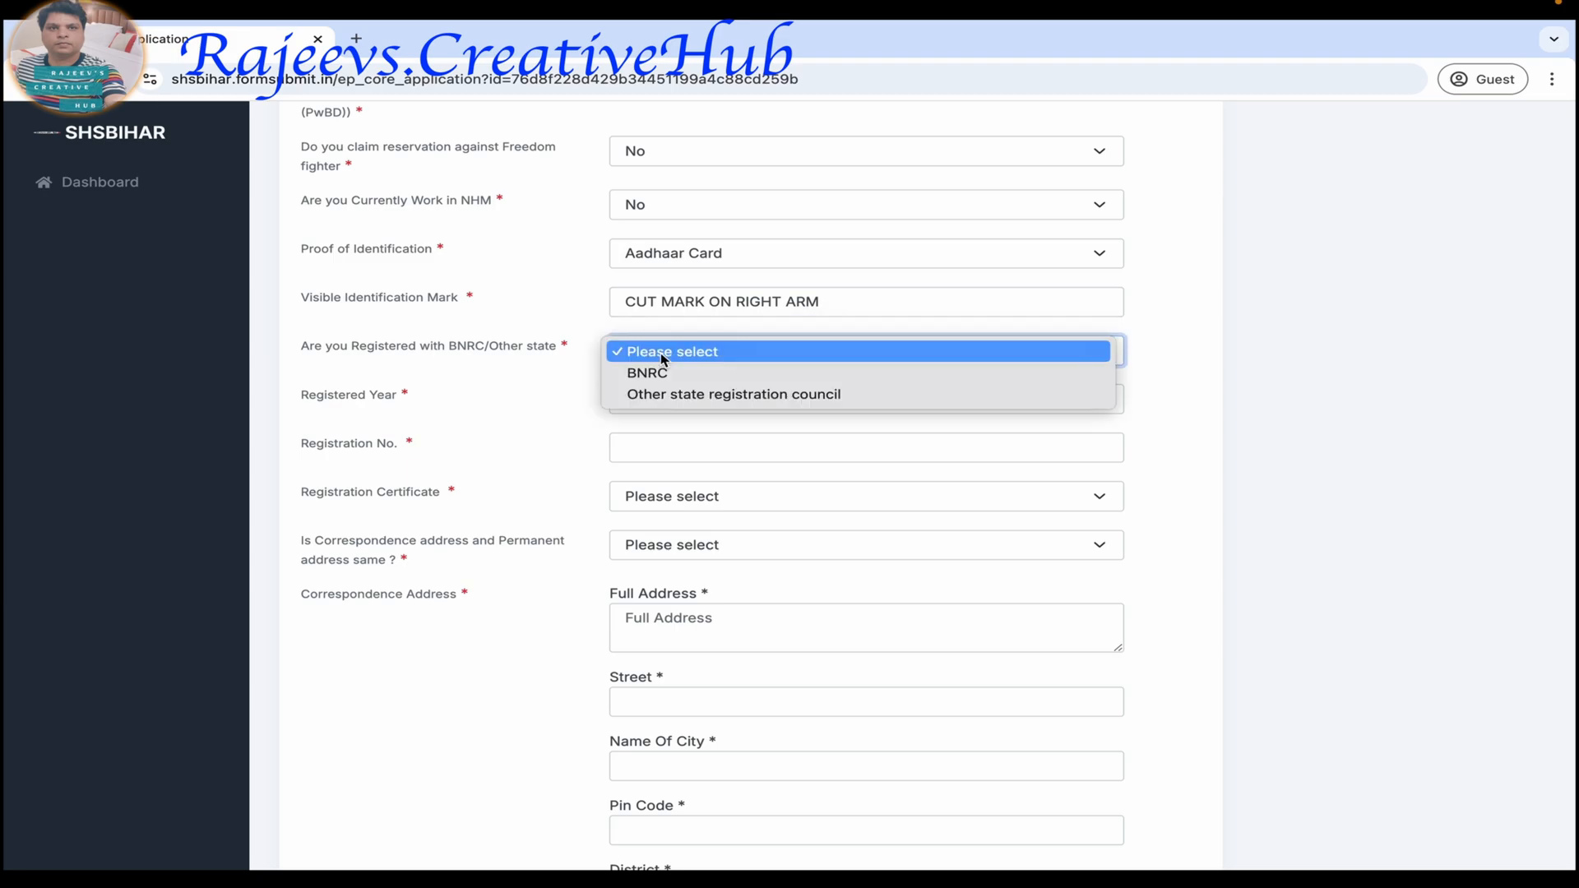
click(714, 374)
click(656, 409)
text(202)
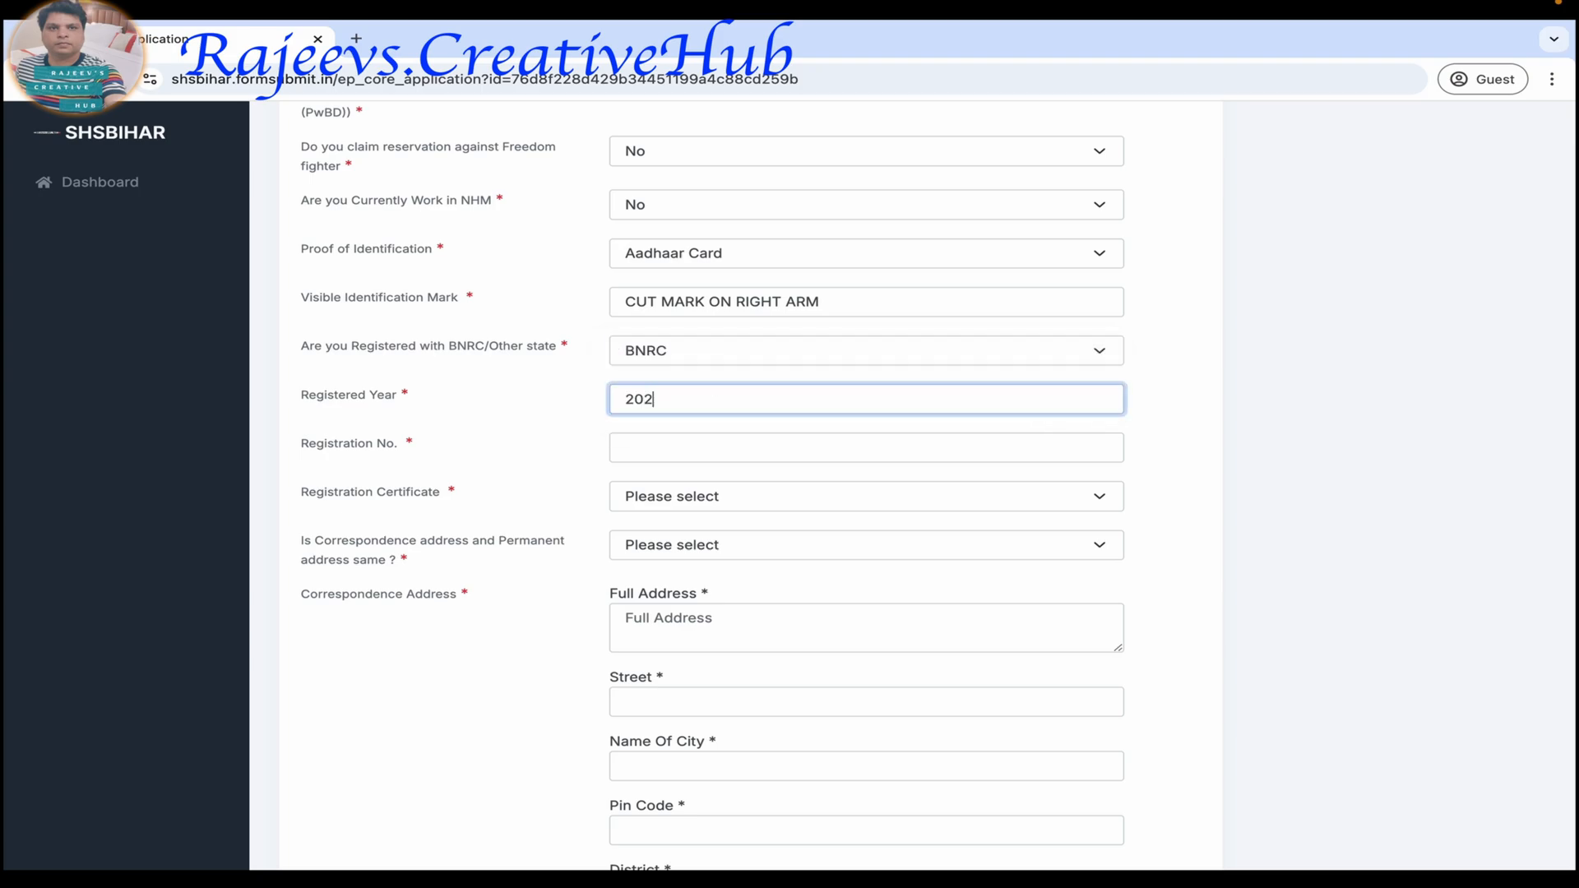
text(4)
Enter the candidate's registration number using digits only, and answer Yes for the Registration Certificate.
click(657, 451)
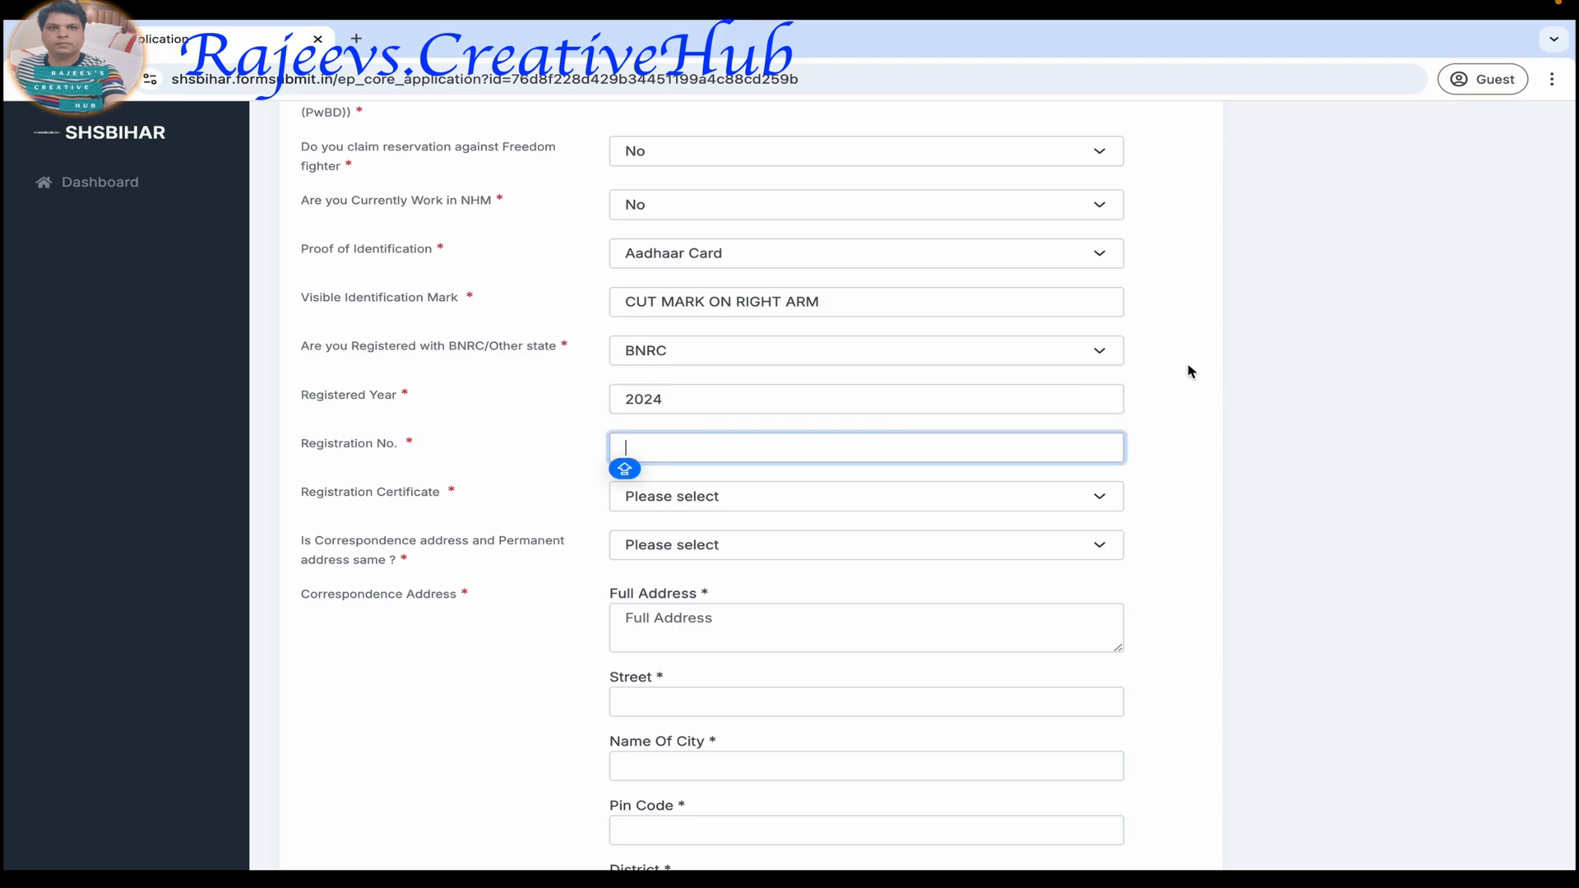
text(B12348)
click(633, 447)
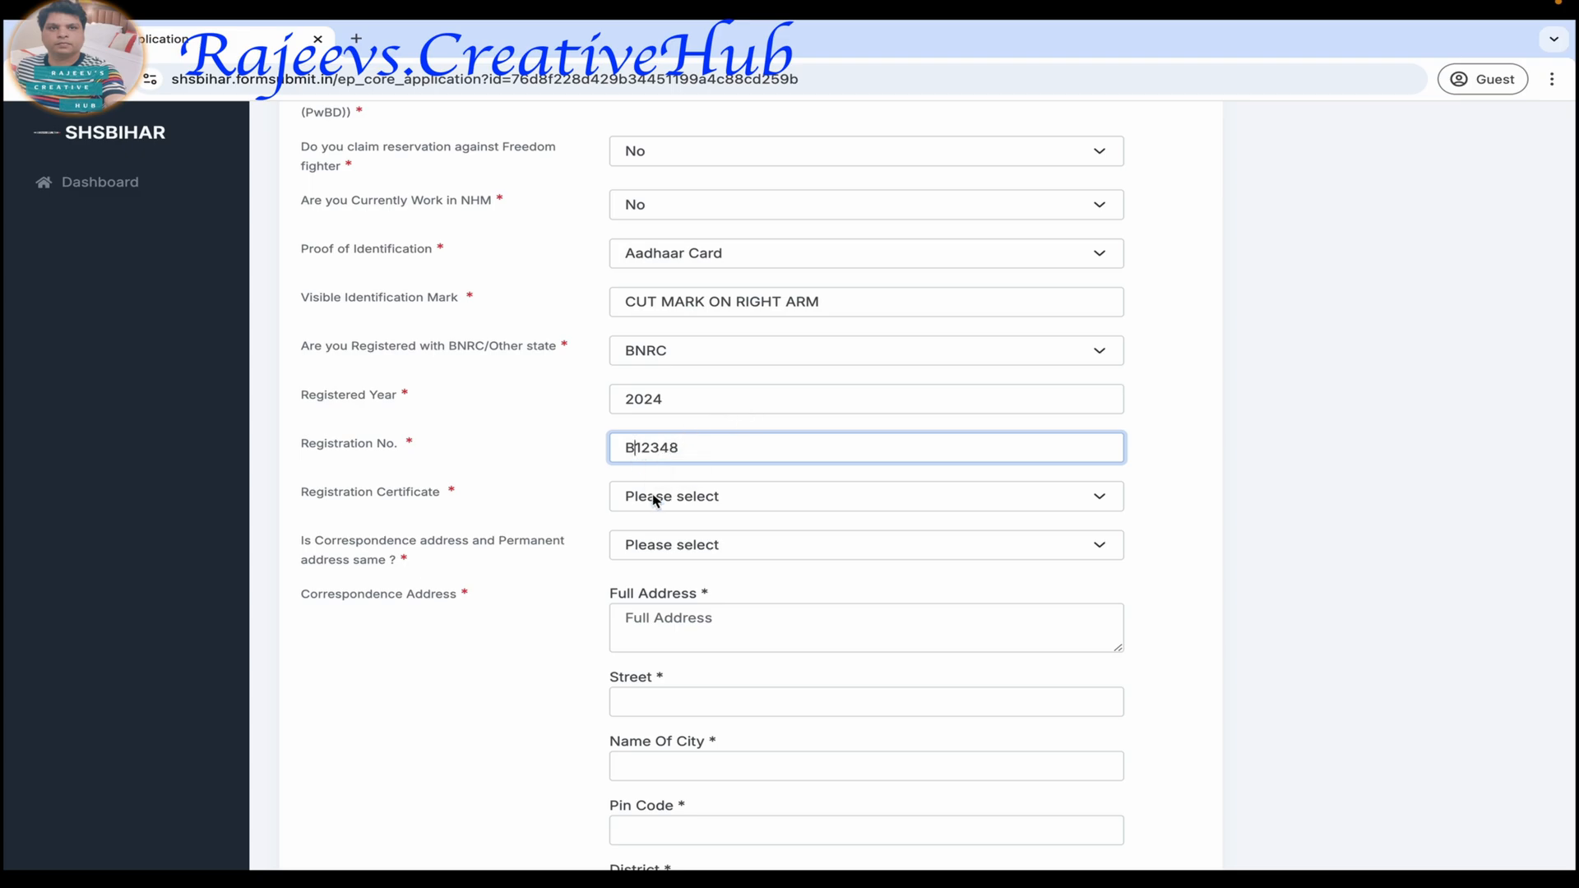
key(BackSpace)
text(0)
click(670, 496)
click(668, 516)
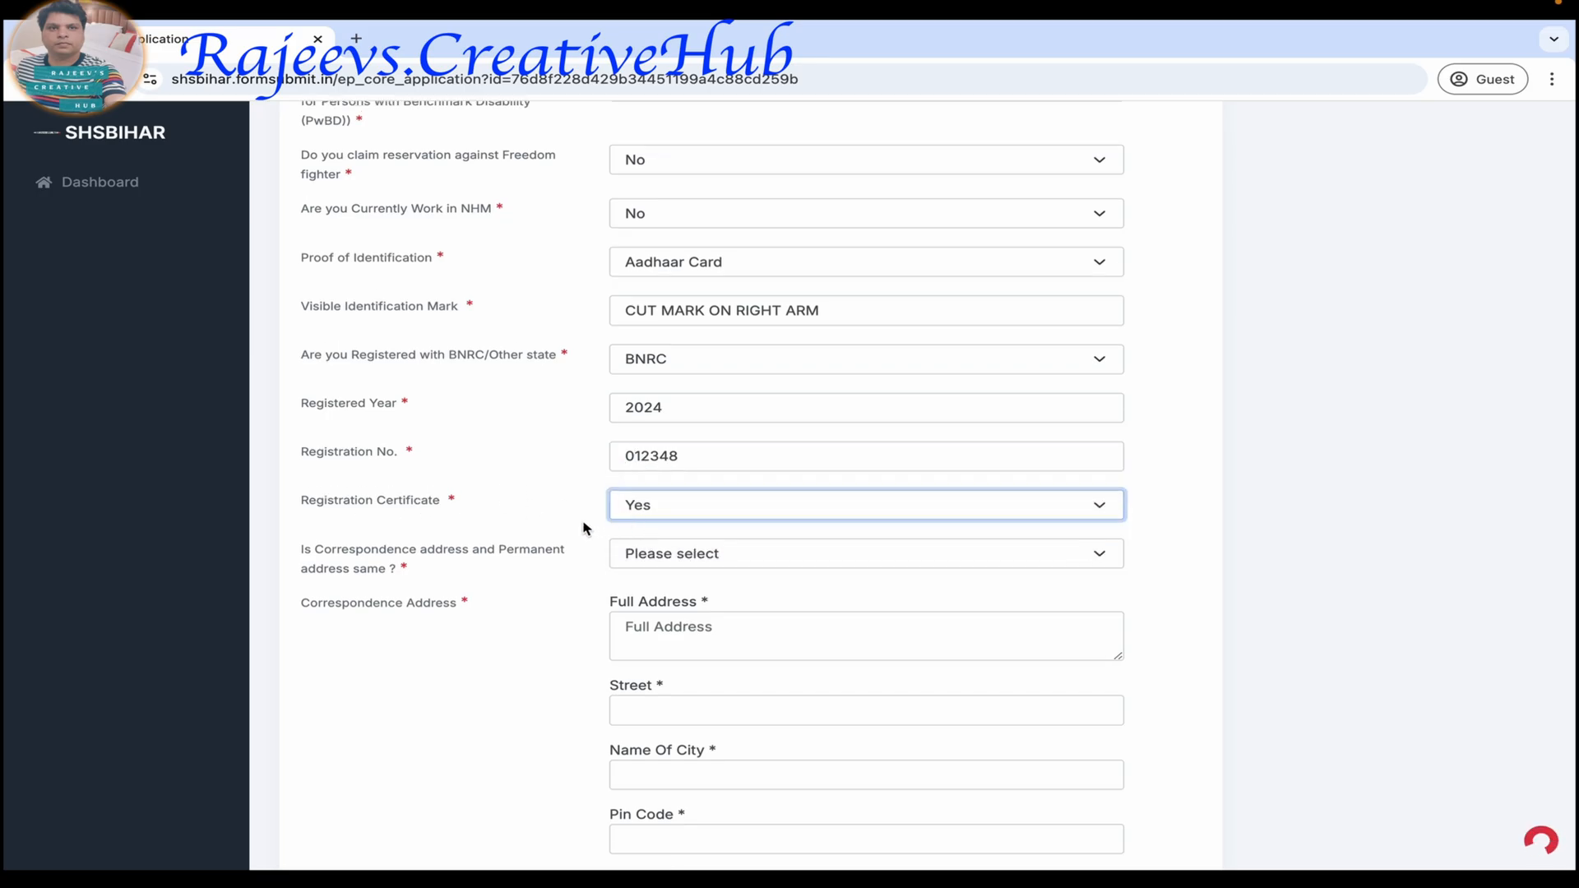
Answer No to whether the correspondence and permanent addresses are the same, and look over the address fields.
scroll(584, 528, down, 13)
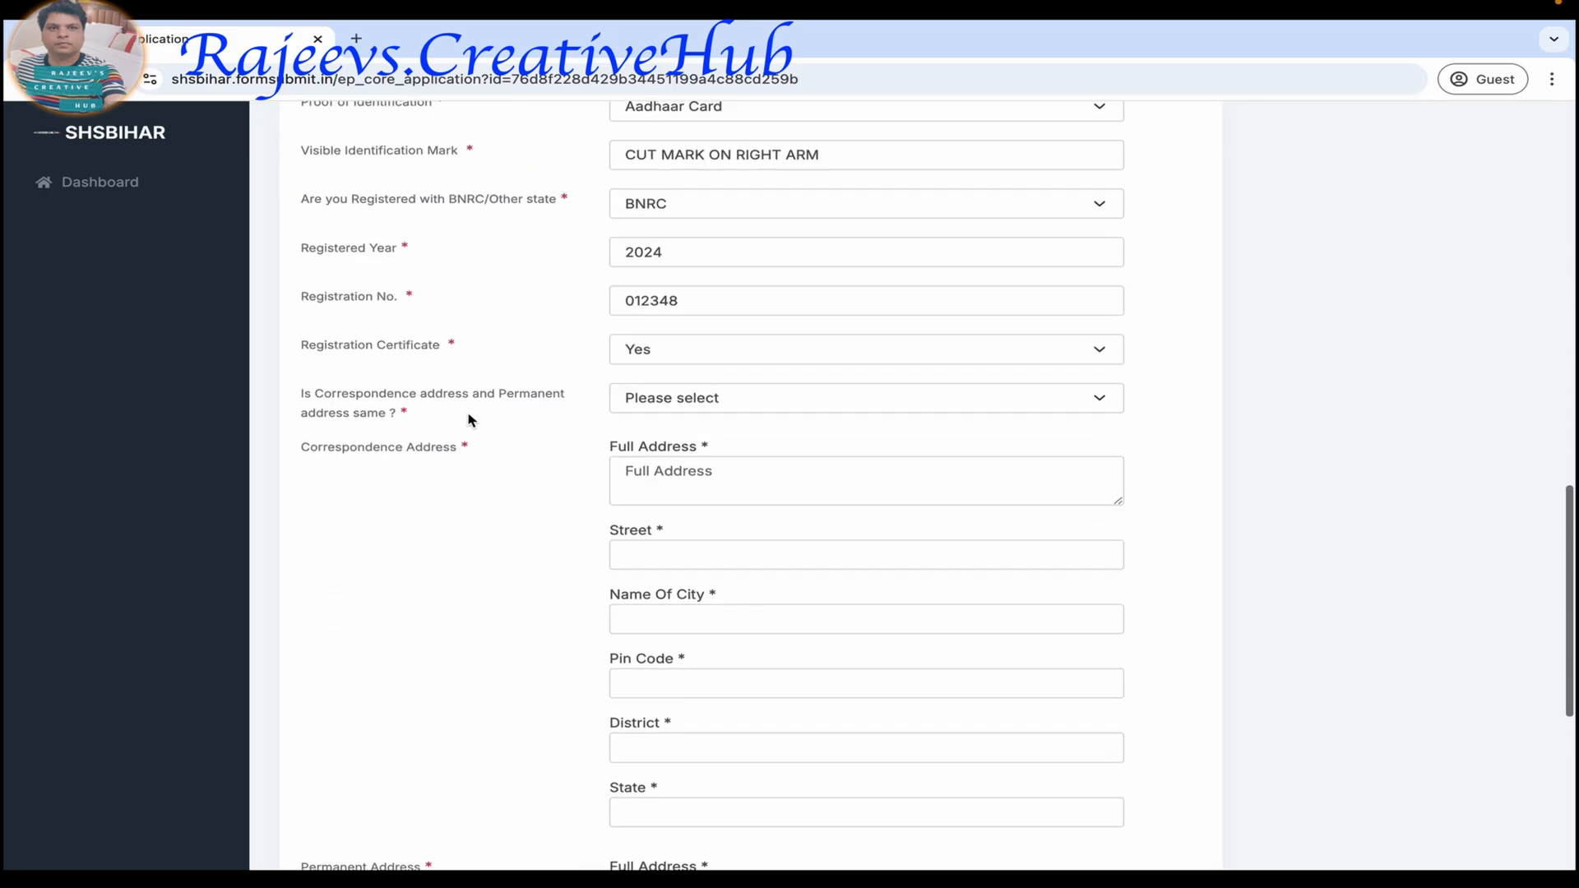
click(669, 398)
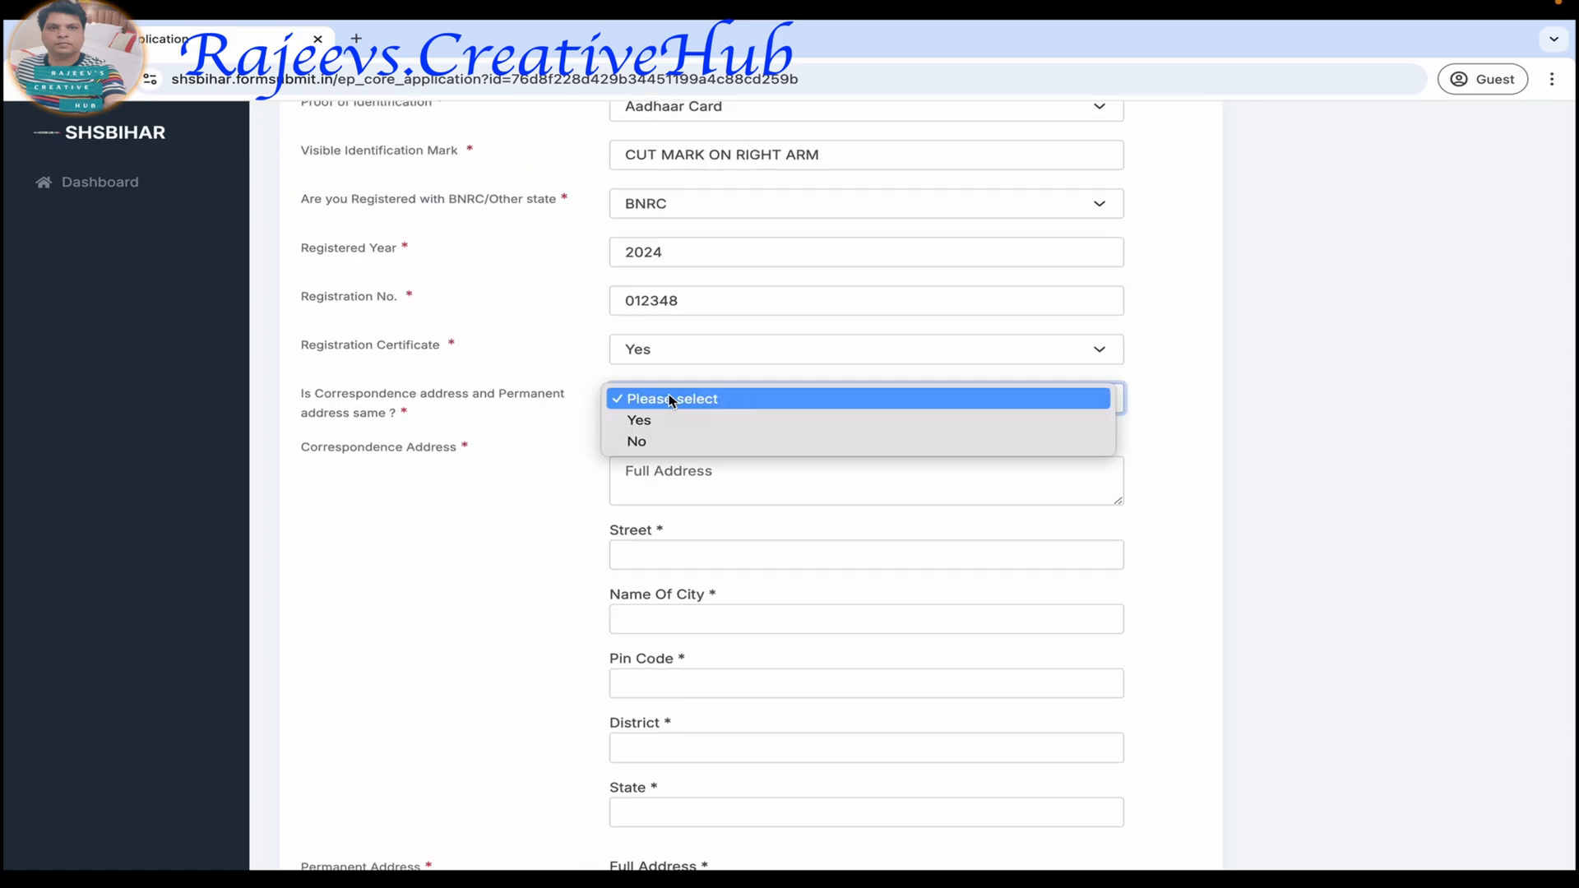
click(670, 445)
scroll(723, 606, down, 10)
scroll(723, 606, down, 8)
scroll(722, 599, up, 1)
Answer Yes to whether the correspondence and permanent addresses are the same, and go to the permanent address fields.
click(677, 189)
click(677, 189)
click(677, 164)
scroll(706, 367, down, 3)
scroll(704, 366, down, 12)
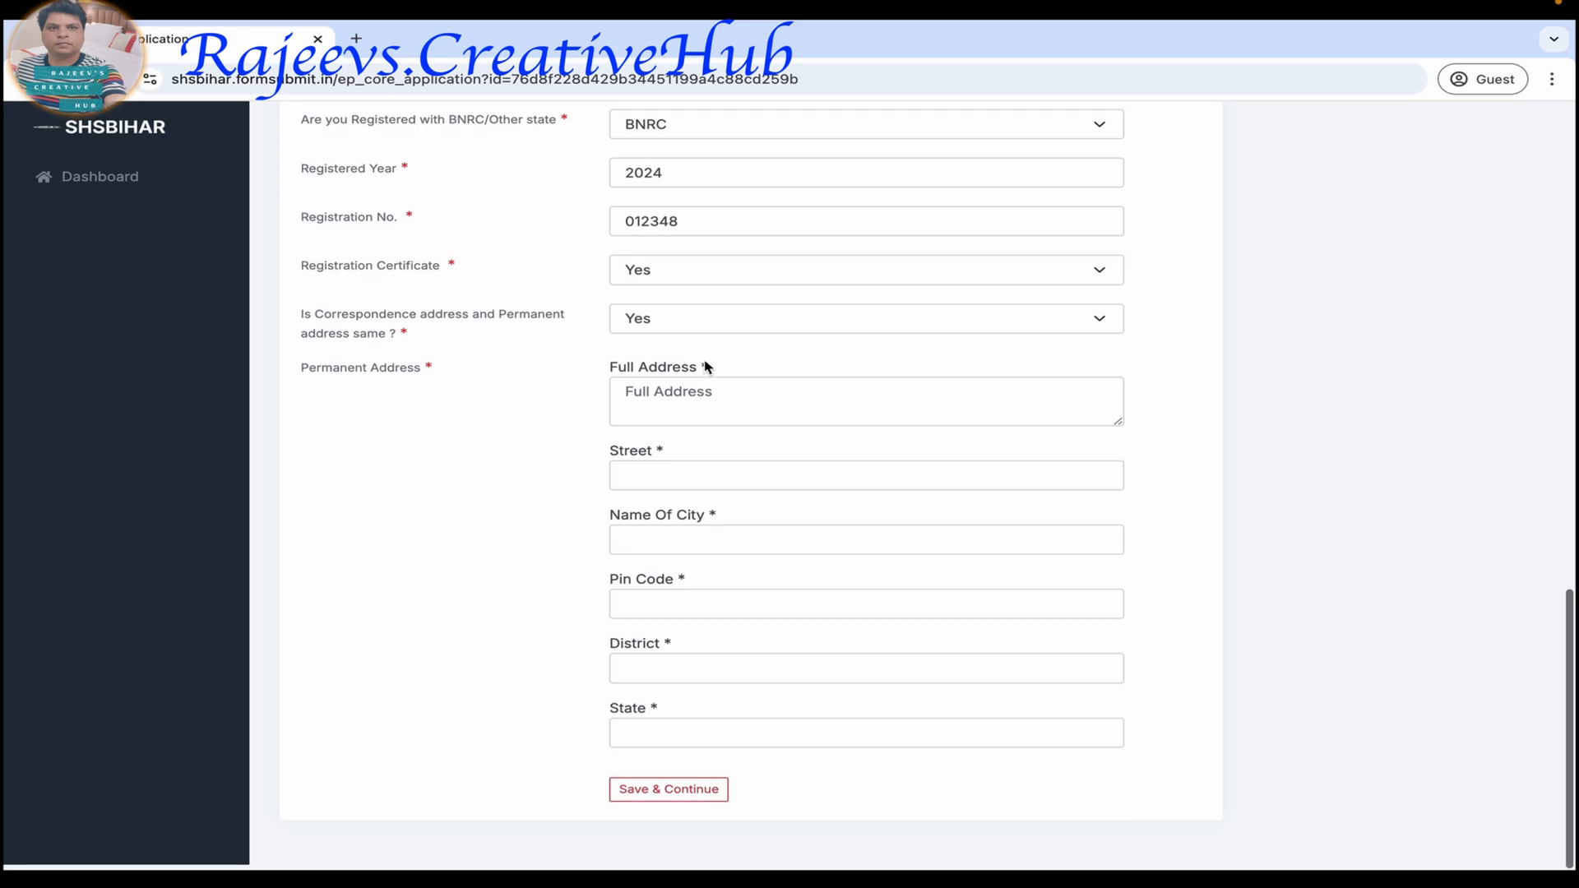
Fill in the full address, street and city name of the candidate's permanent address.
click(670, 420)
text(JHH FJKKKS JKSKS)
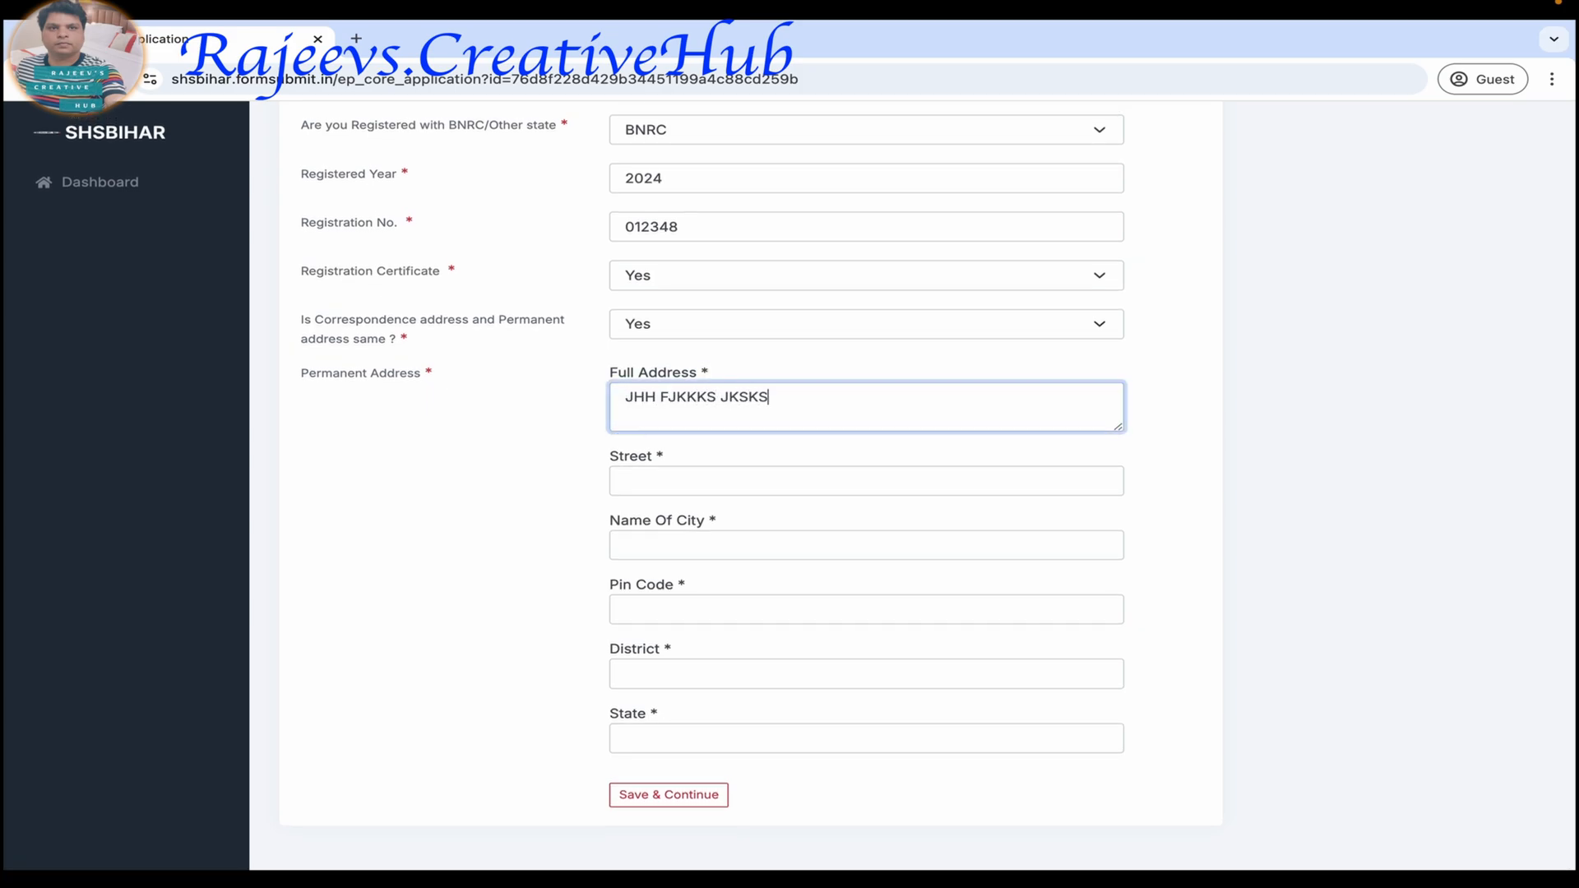
click(670, 486)
text(DHHD)
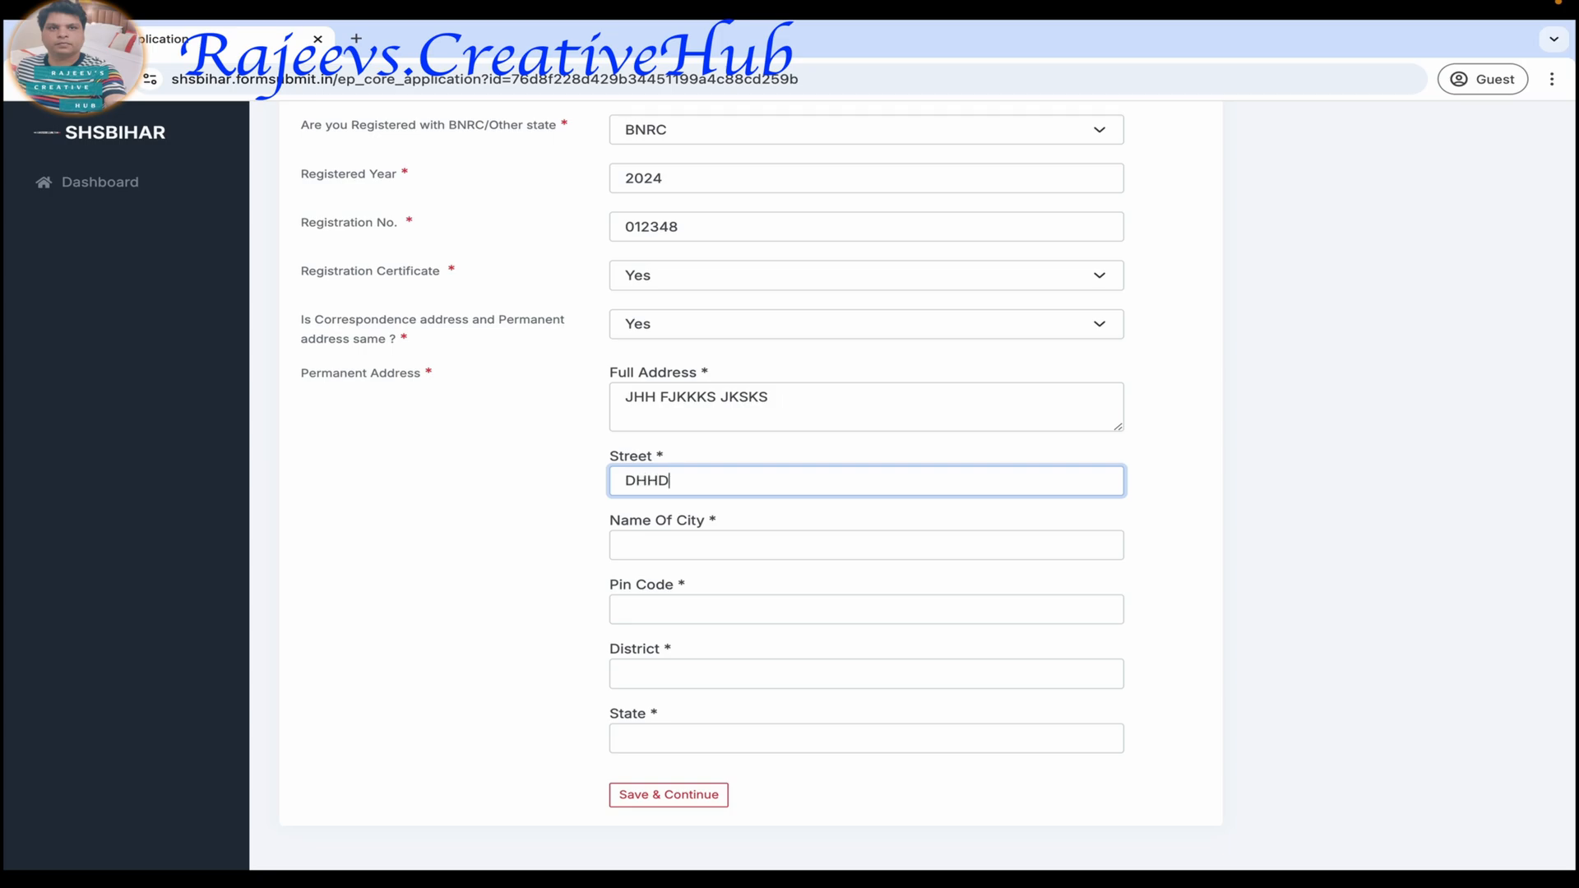
text(HD)
click(662, 552)
text(HFHFHHF)
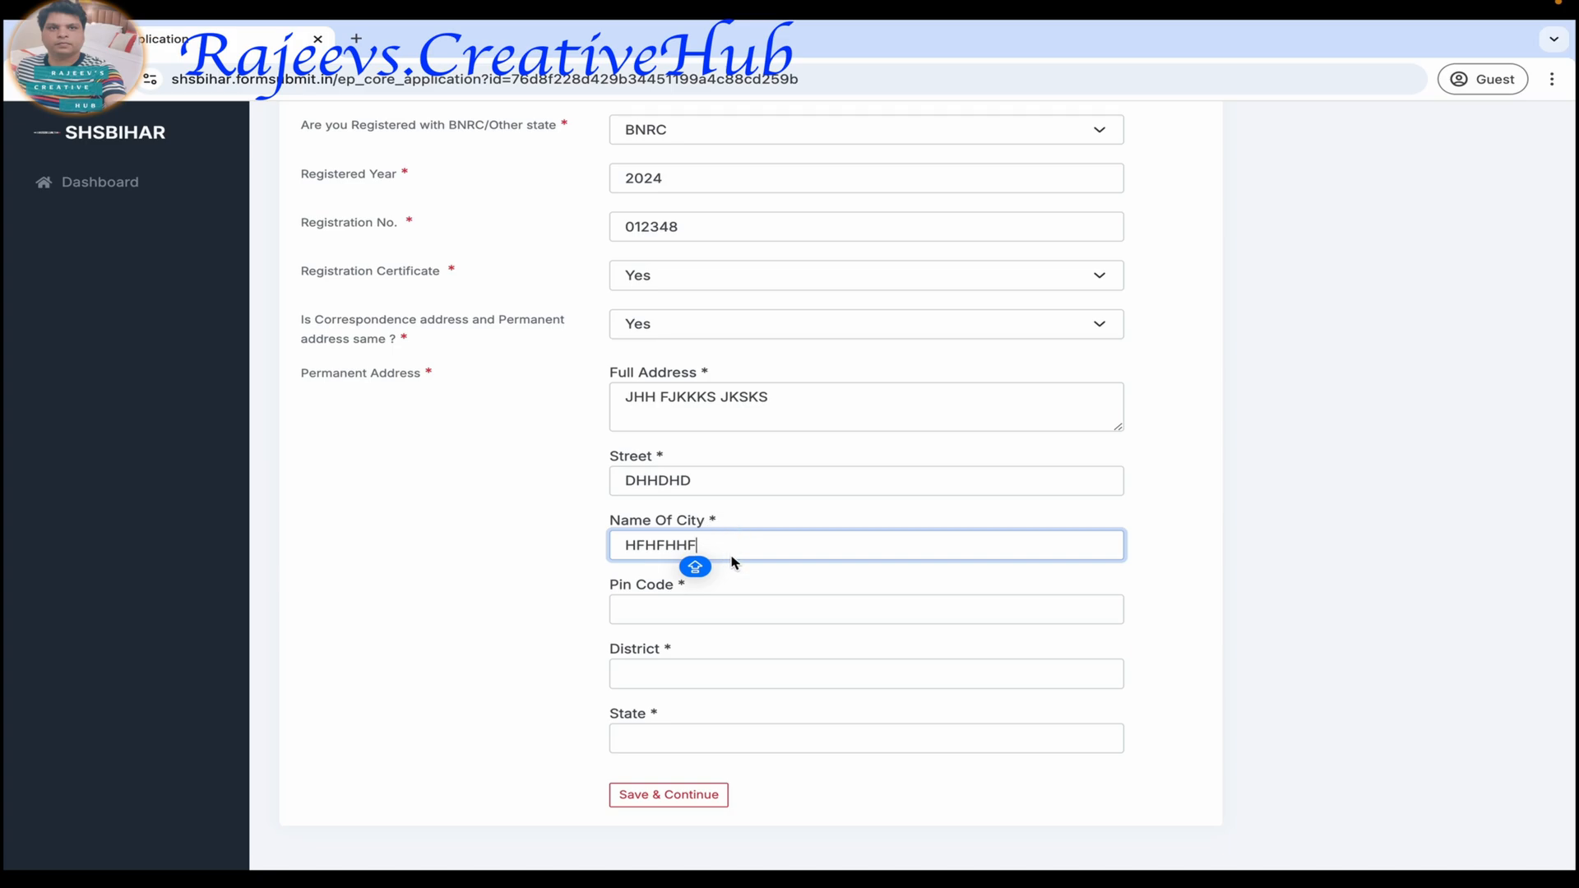
Enter the six-digit postal code of the candidate's permanent address.
click(699, 615)
text(8)
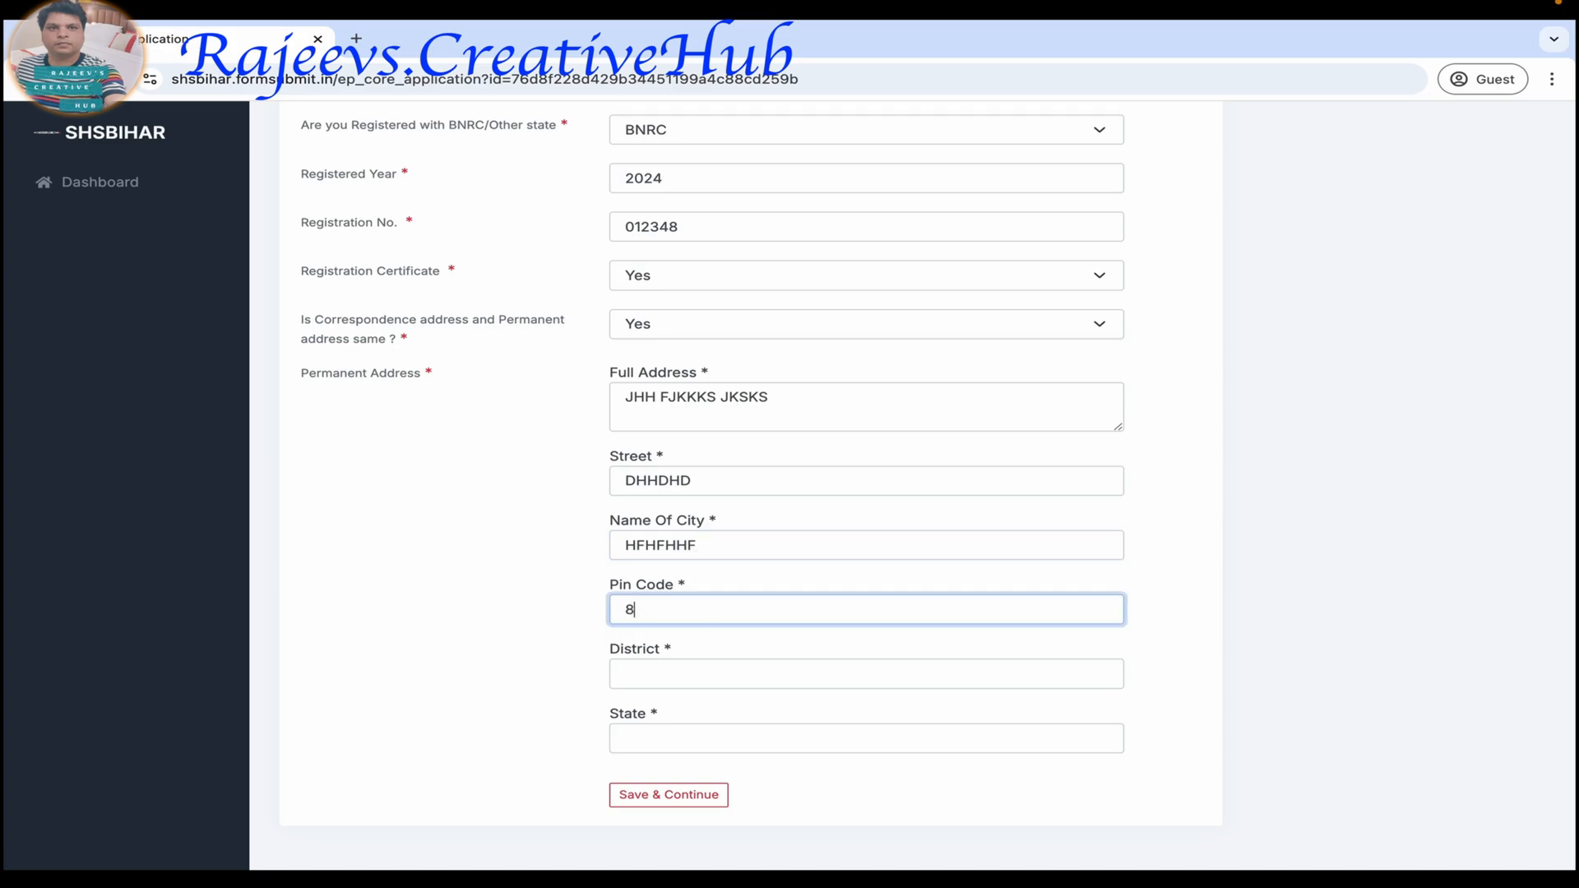
text(0123)
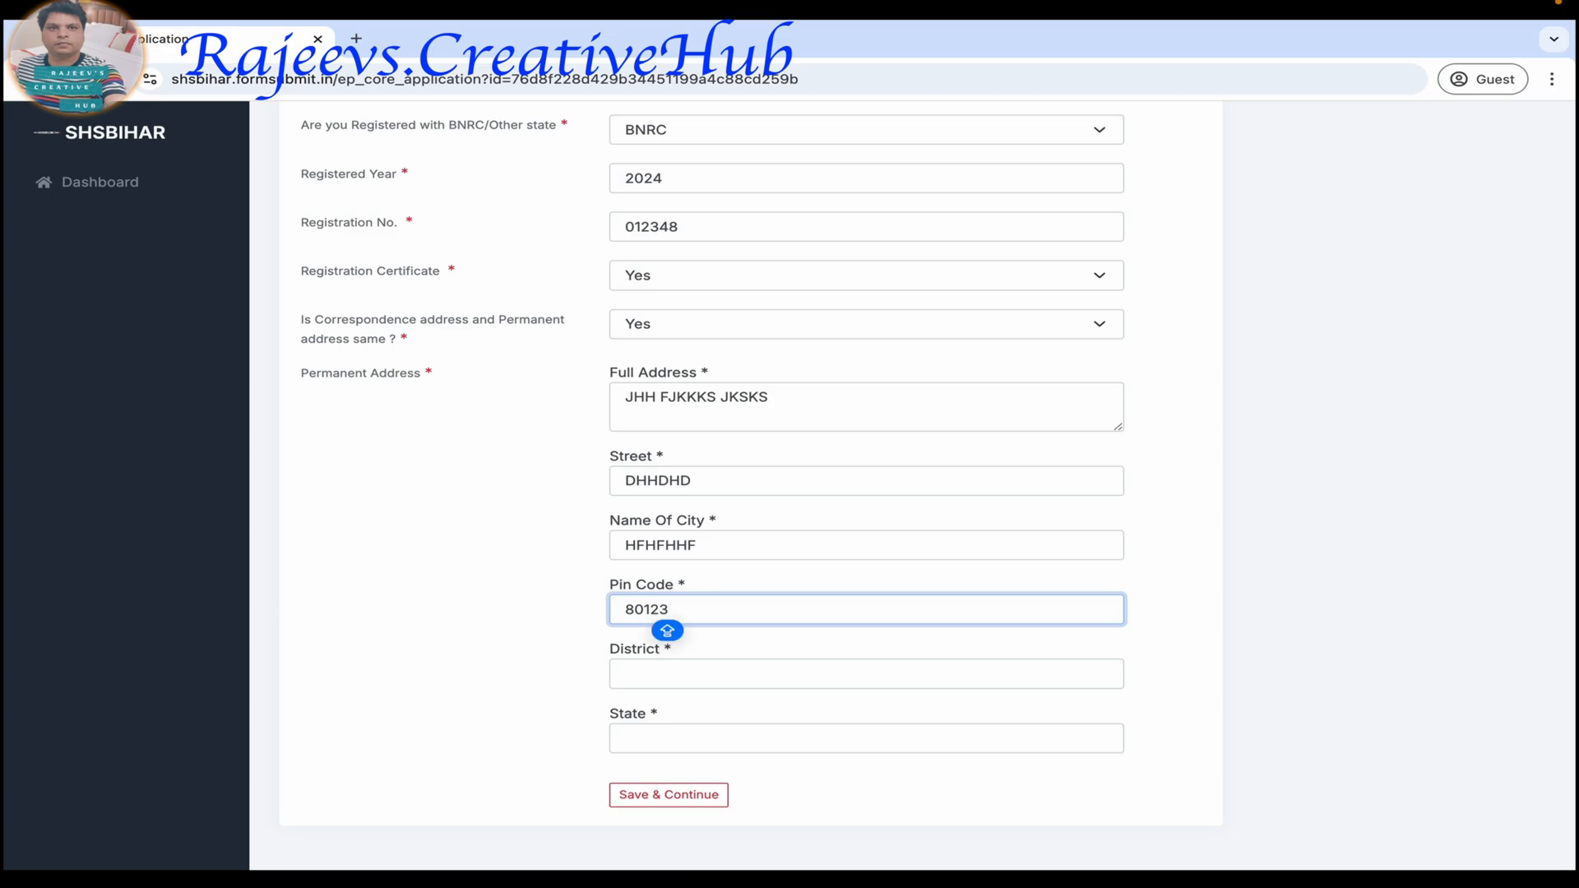
text(6)
Fill in the district and state of the permanent address, and save the personal details to continue to Education Qualification.
click(694, 682)
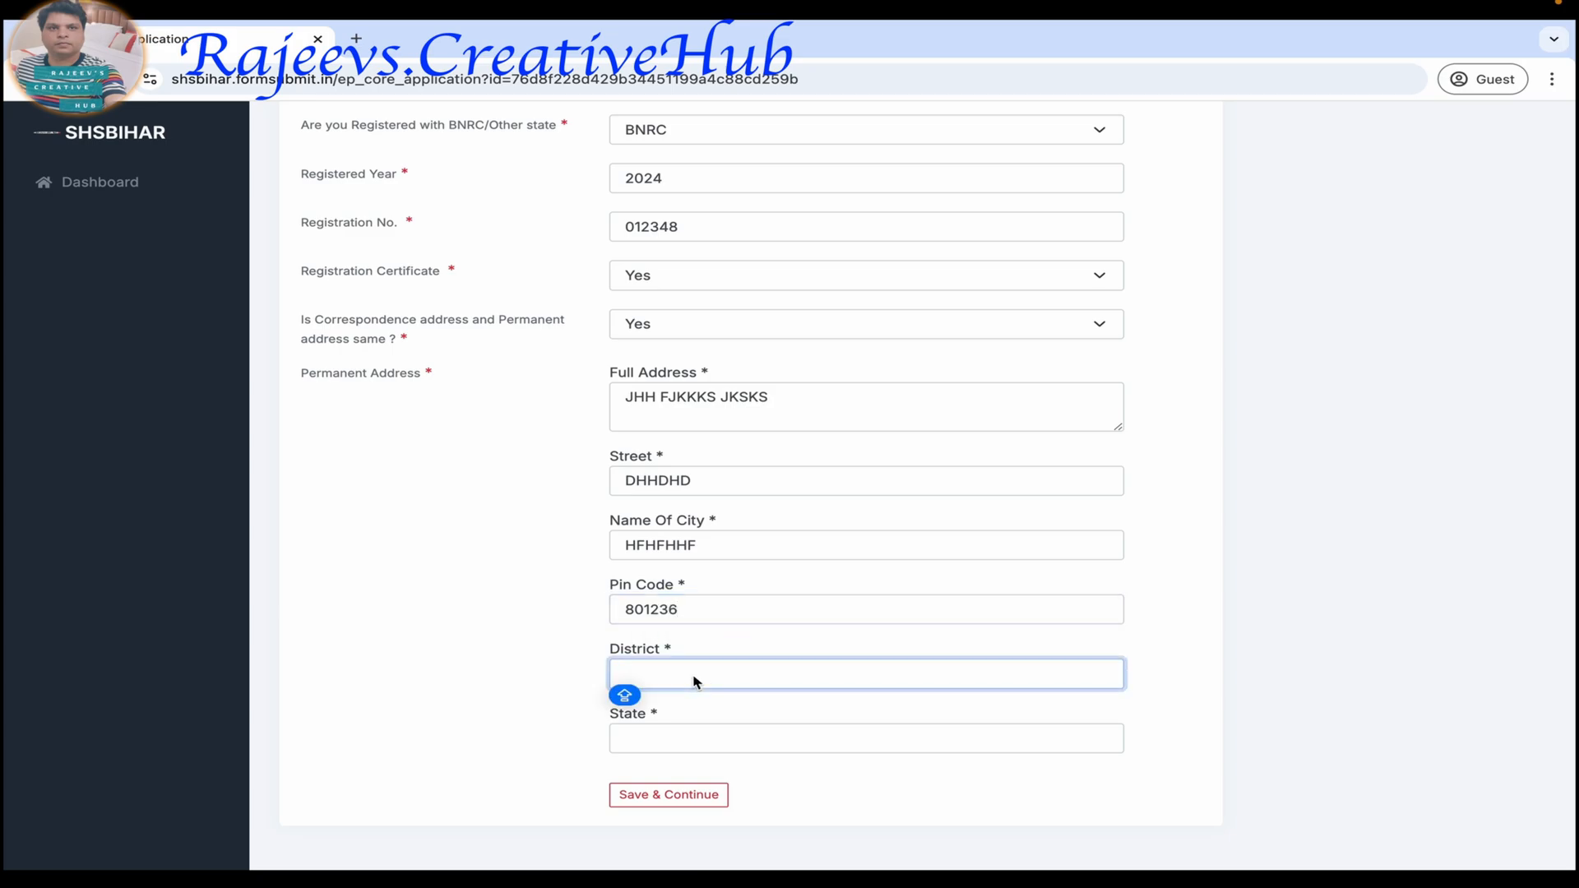
text(NALANDA)
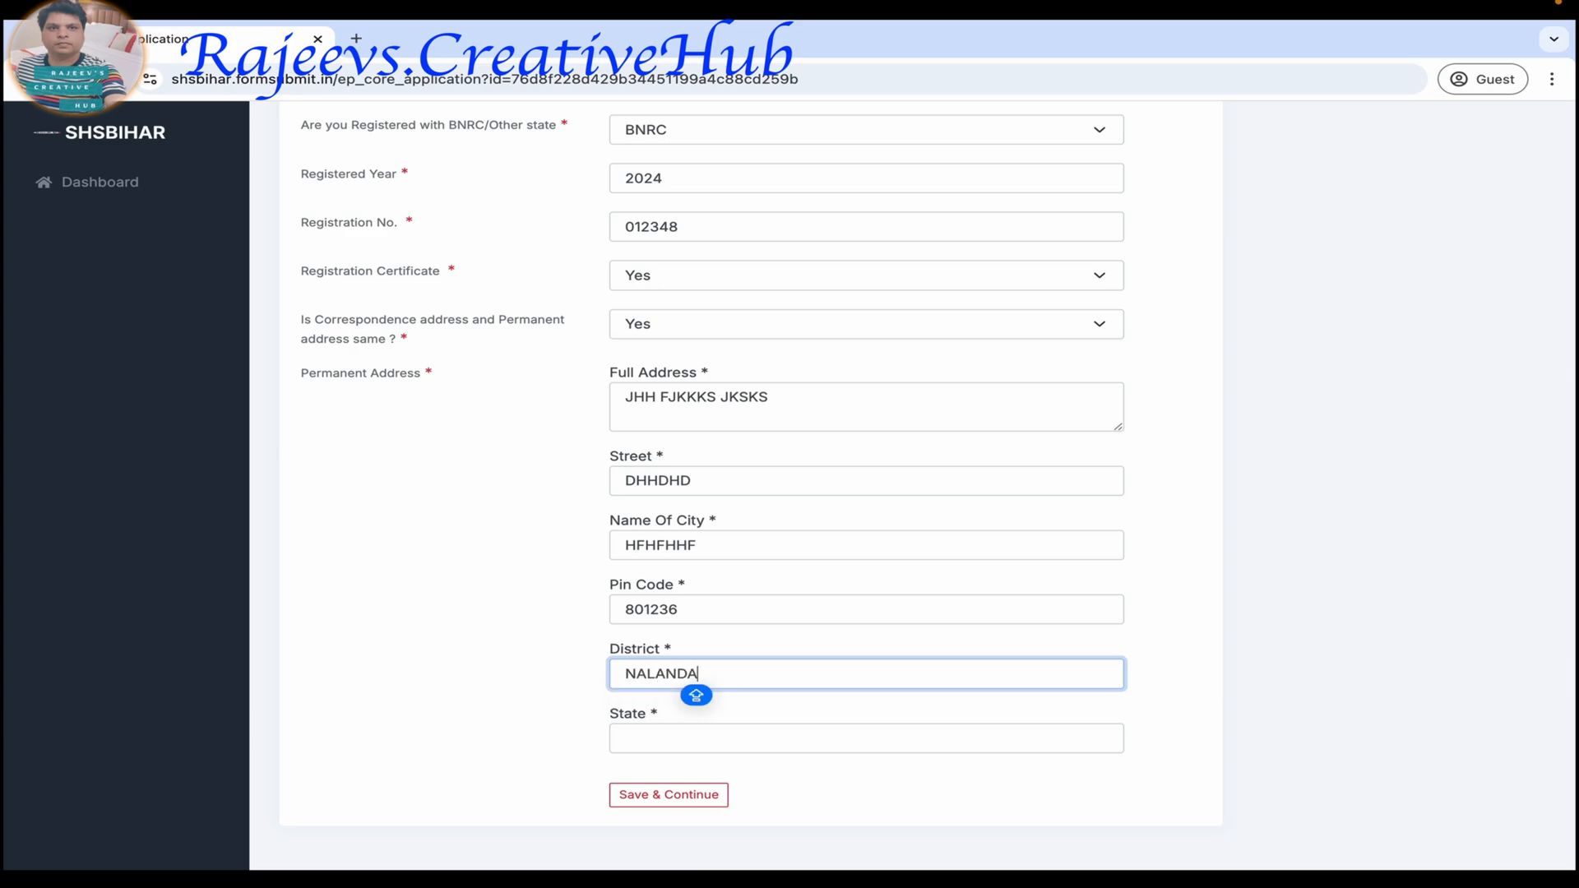
click(666, 738)
text(BIHAR)
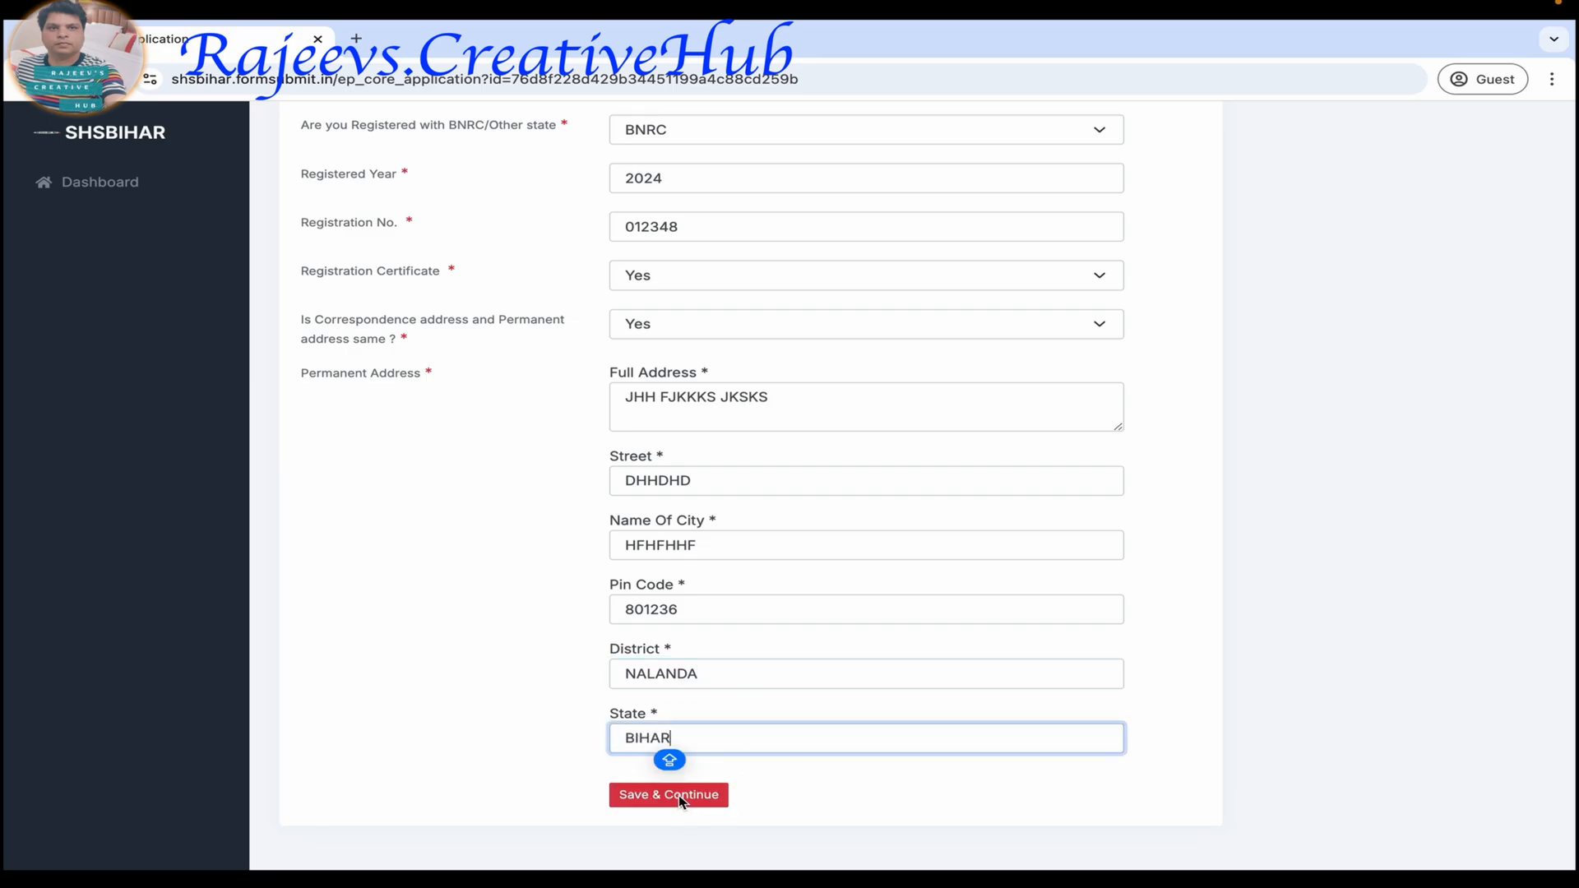
click(680, 800)
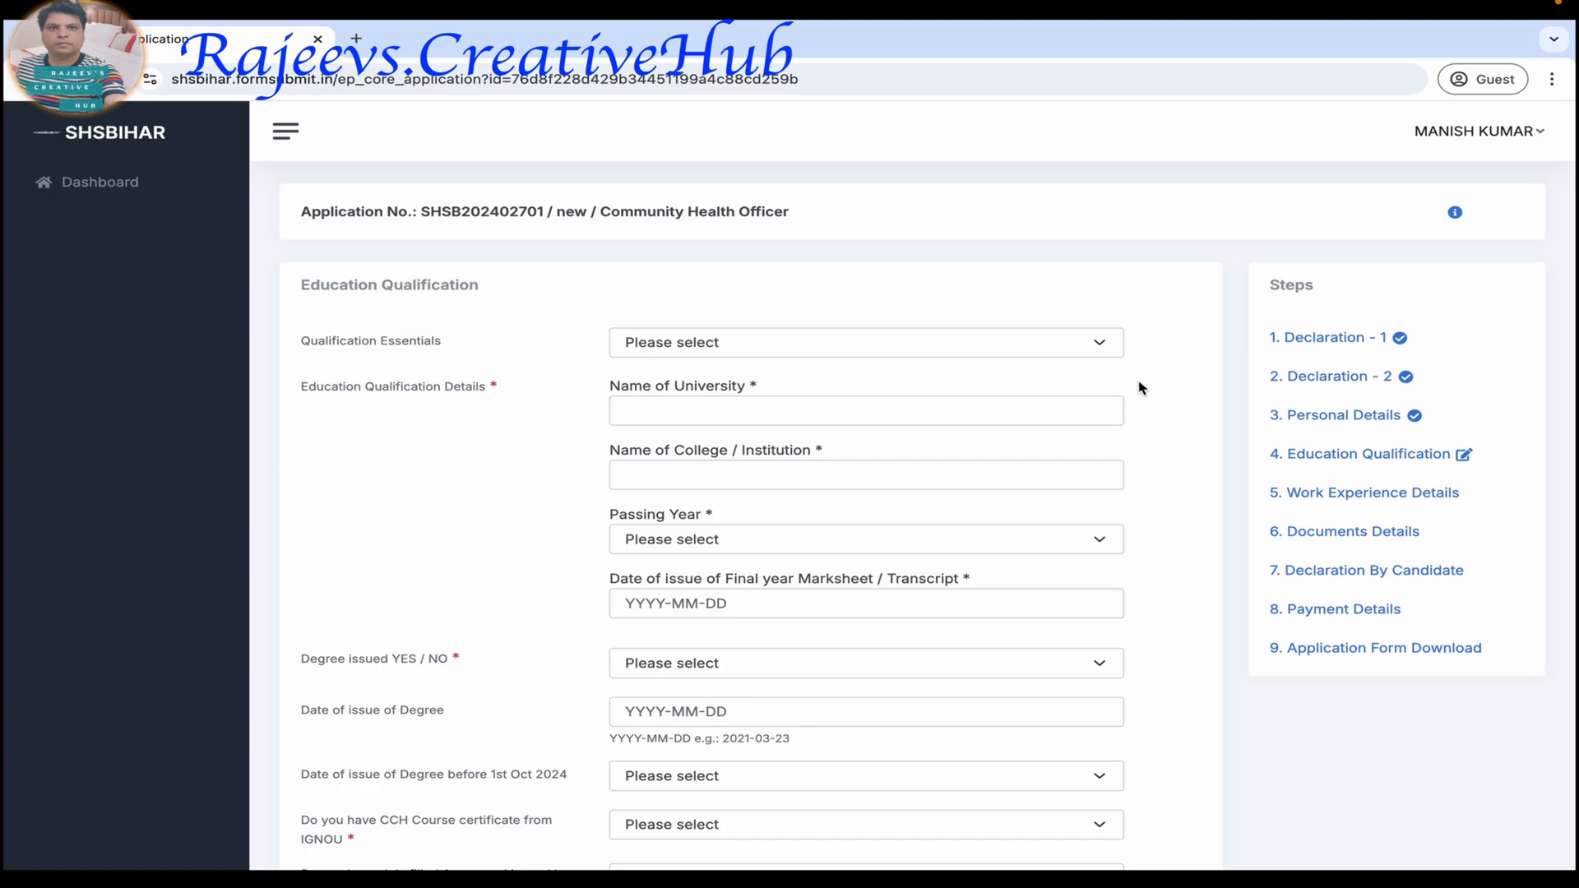
Set Qualification Essentials to B.sc (Nursing) with CCH course and look over the fields it requires.
click(855, 345)
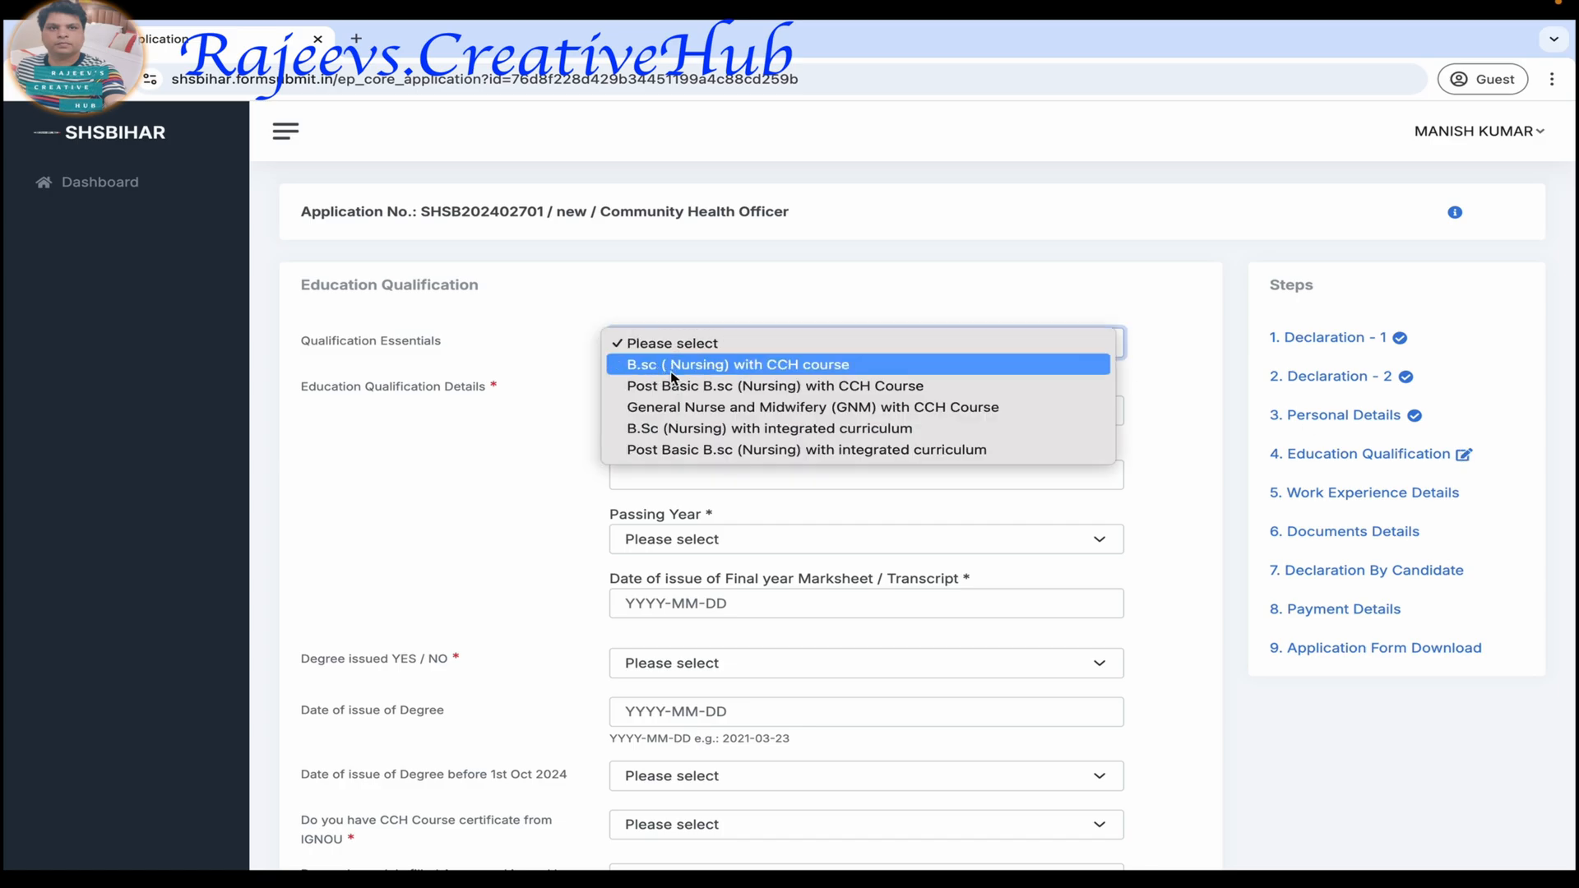
click(810, 366)
scroll(669, 511, down, 2)
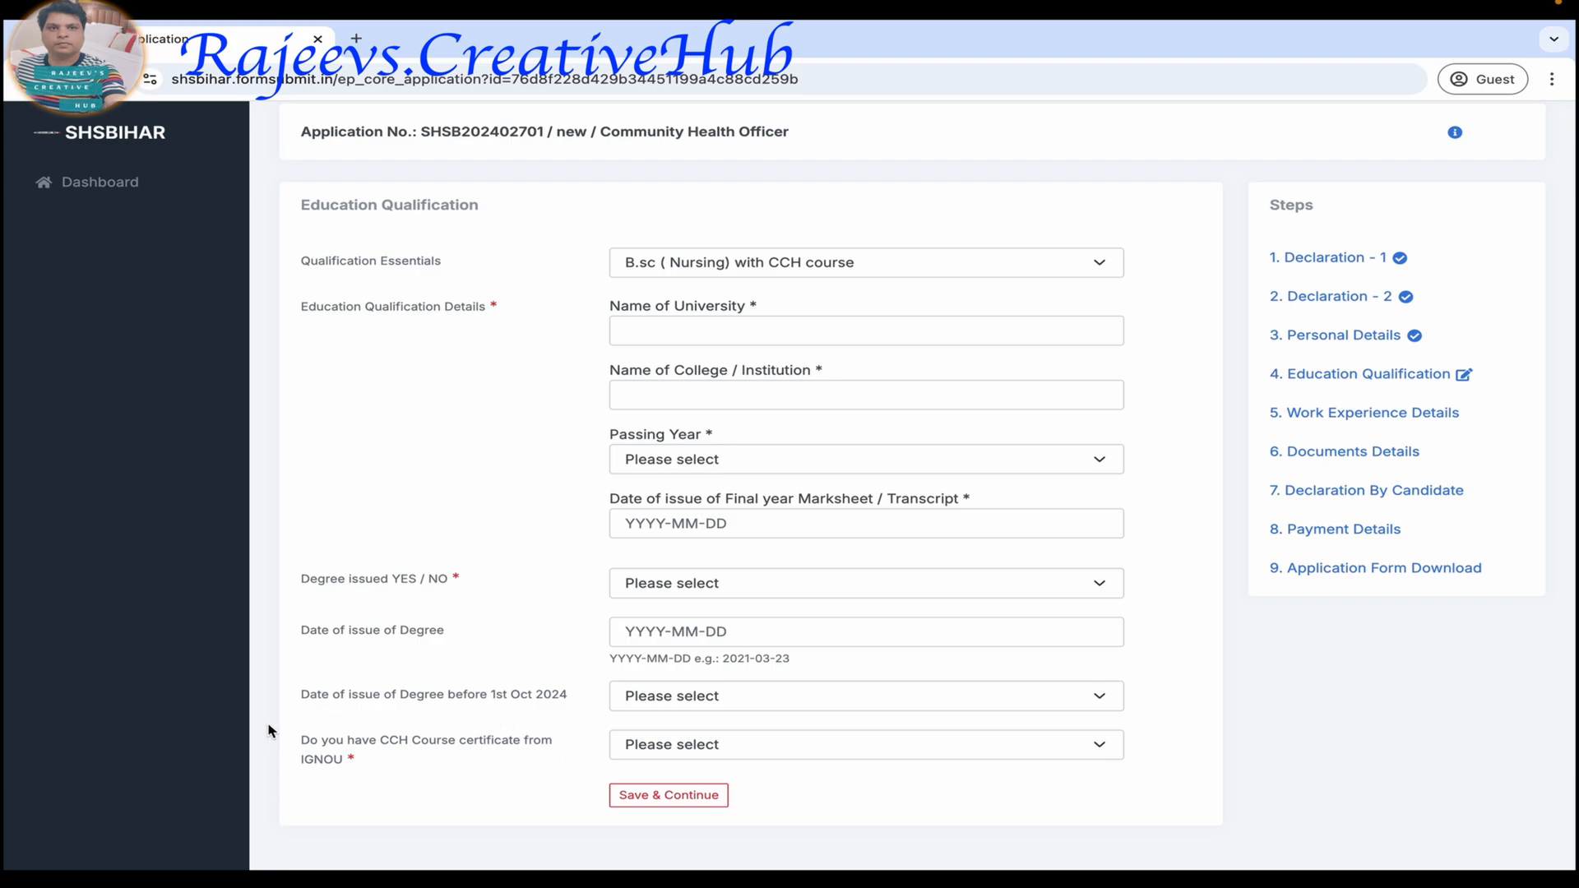
Change Qualification Essentials to B.Sc (Nursing) with integrated curriculum.
click(833, 262)
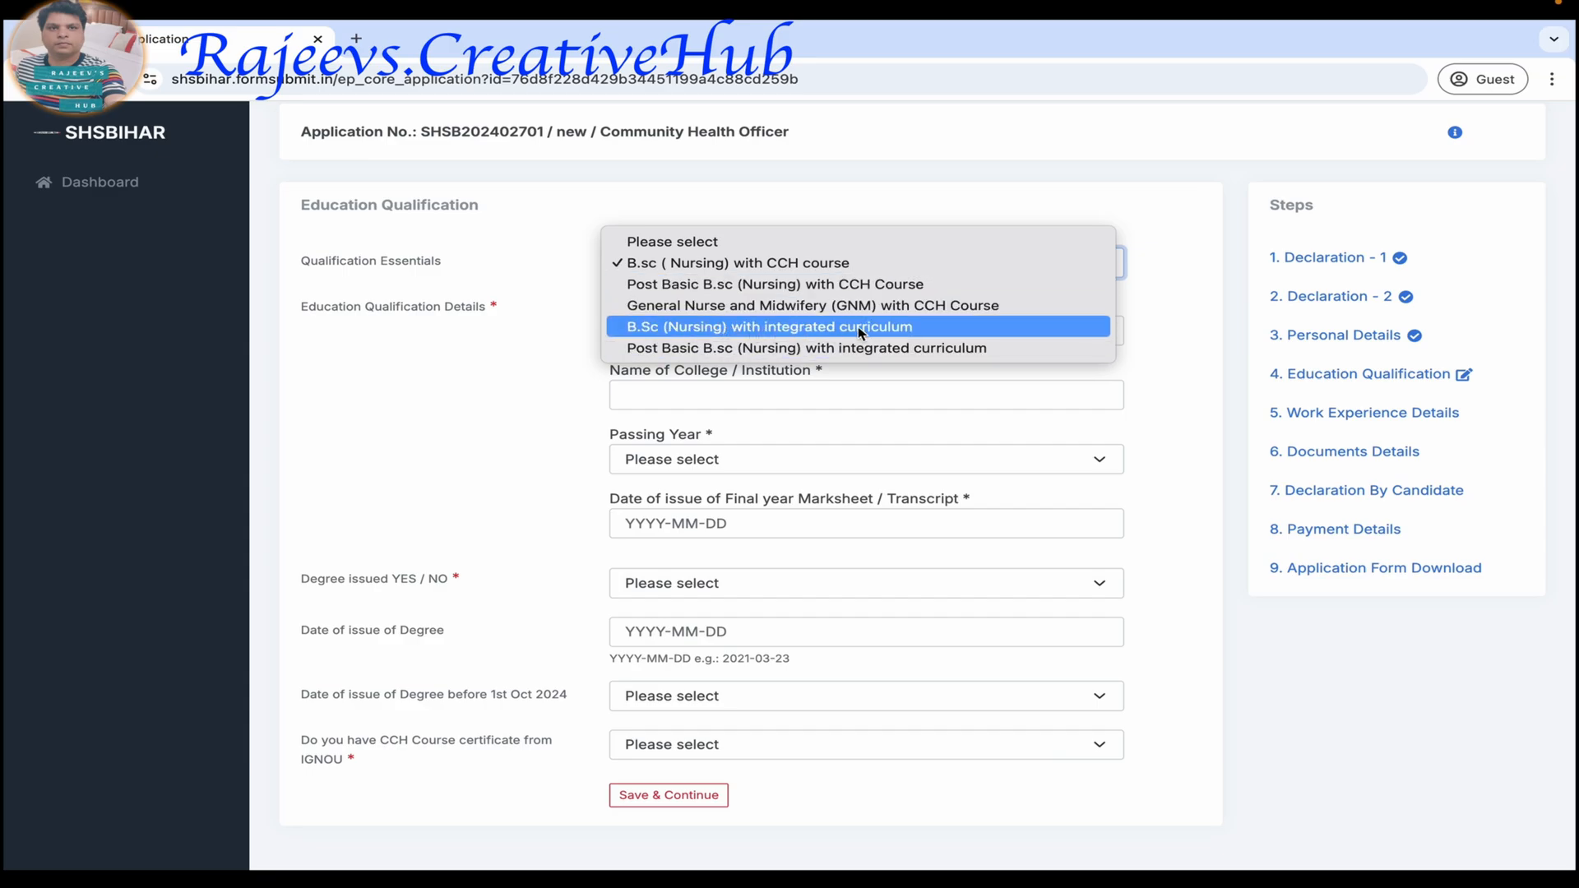
click(888, 329)
scroll(493, 658, down, 2)
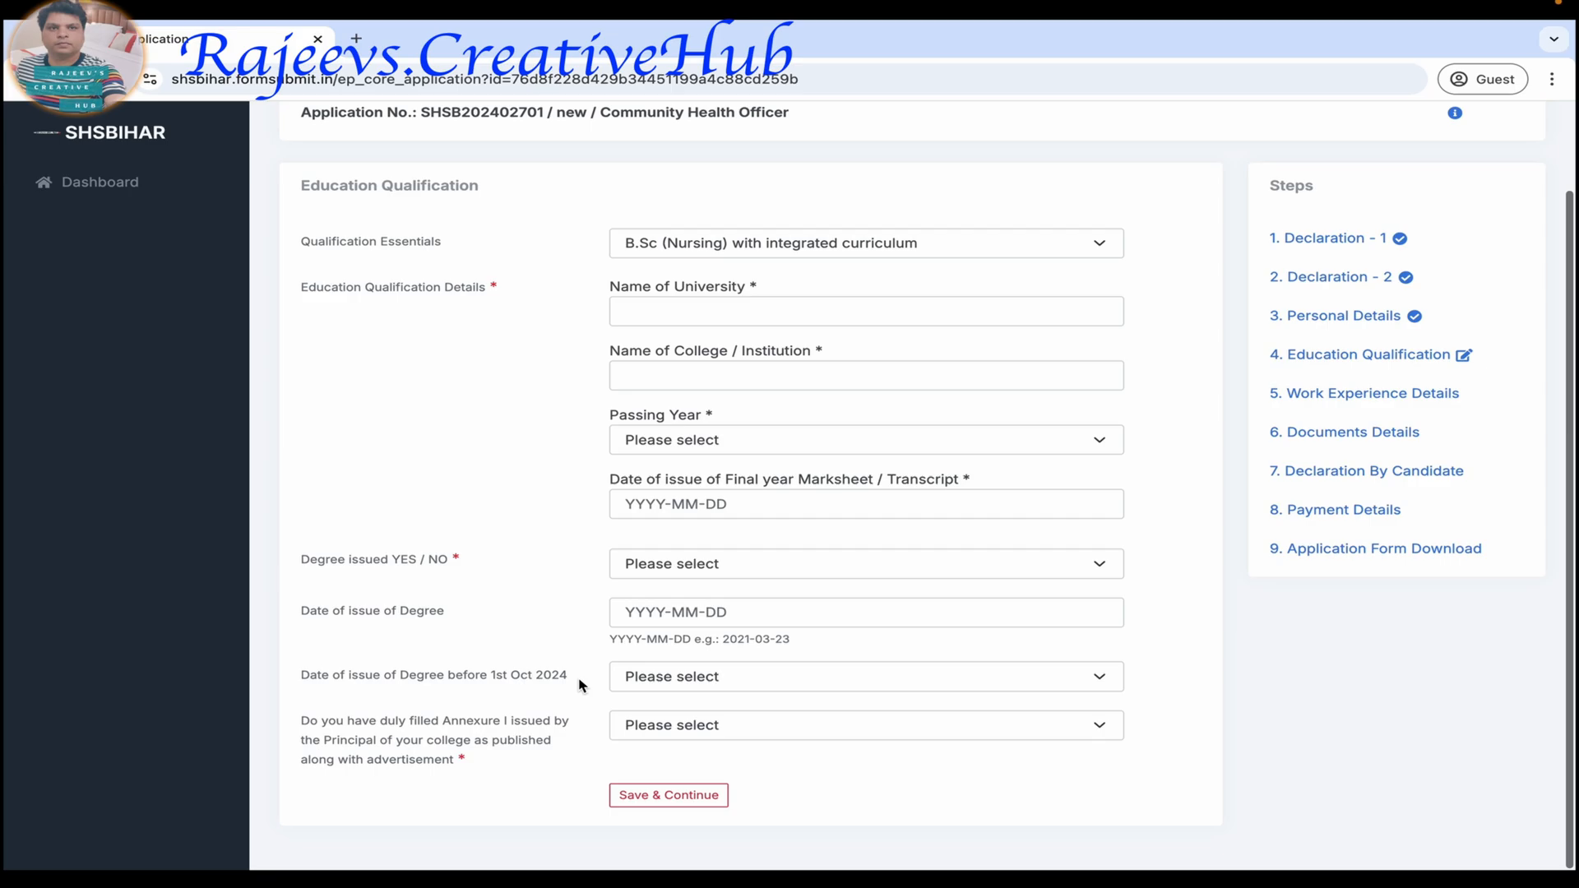
Enter HHDHDHDHHD as the university name and HFHFHFHFHH as the college or institution name.
click(650, 312)
text(HHDHDHDHHD)
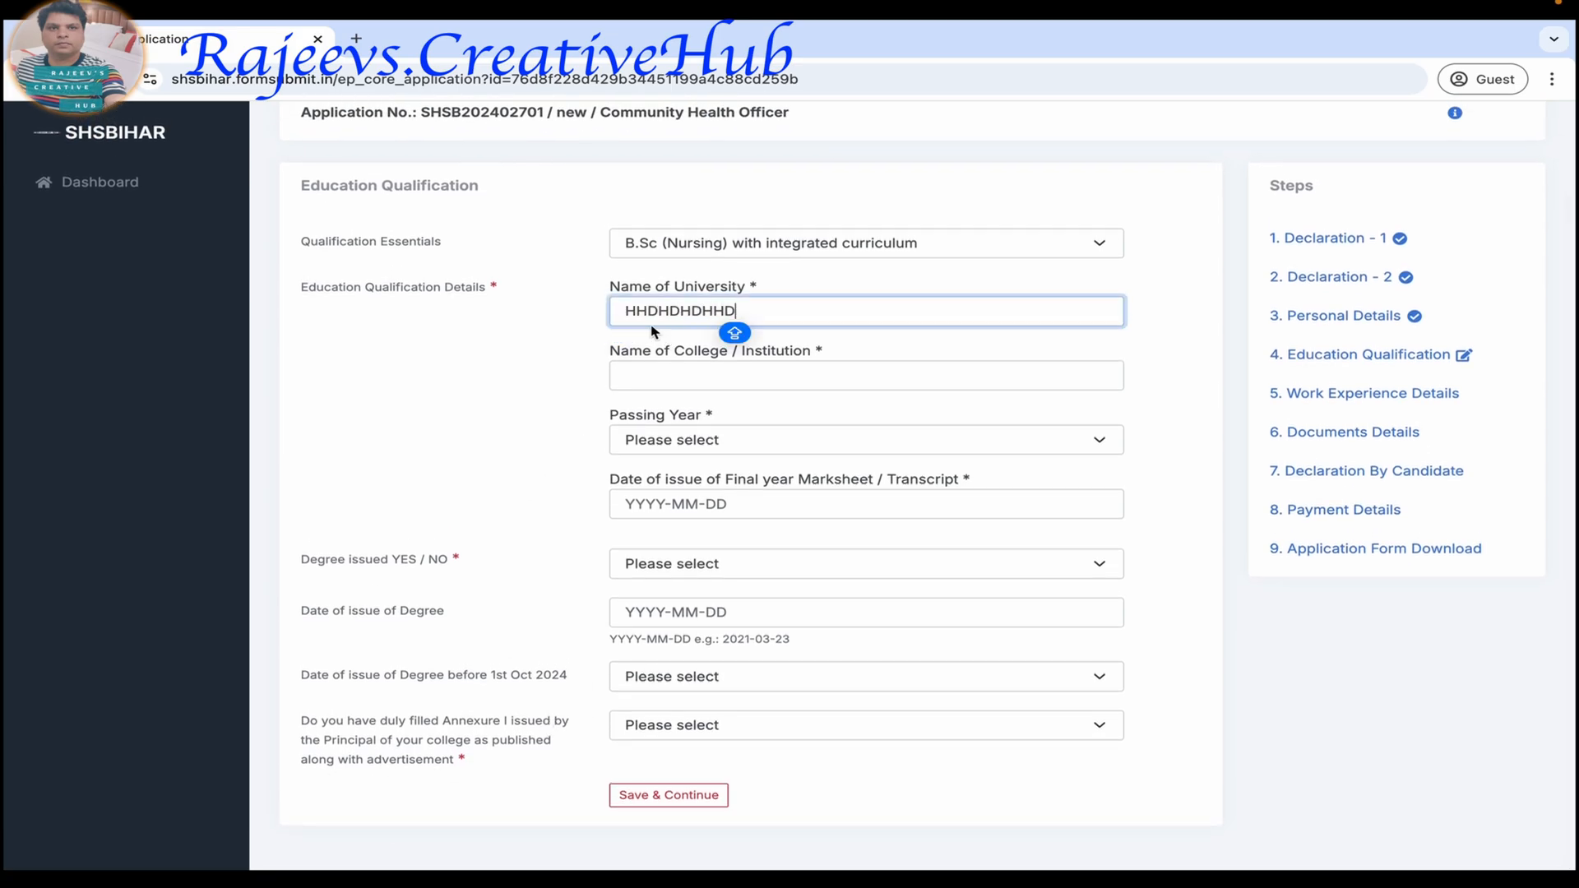
click(642, 379)
text(HFHFHFHFHH)
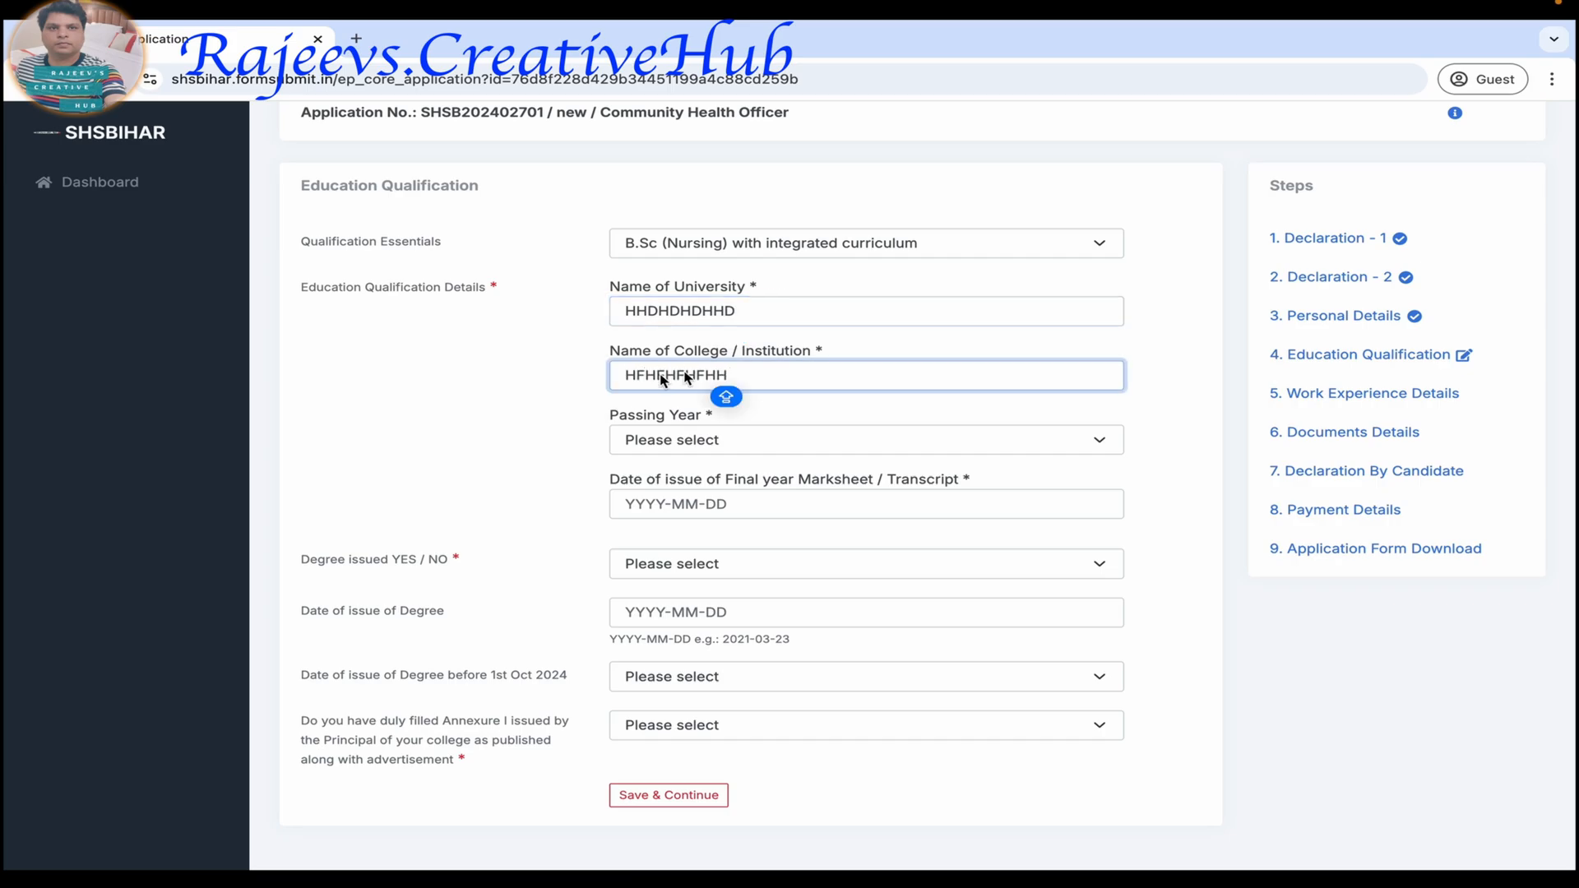
Set the passing year to 2024 and the final year marksheet's date of issue to 2024-03-08.
click(703, 452)
click(699, 463)
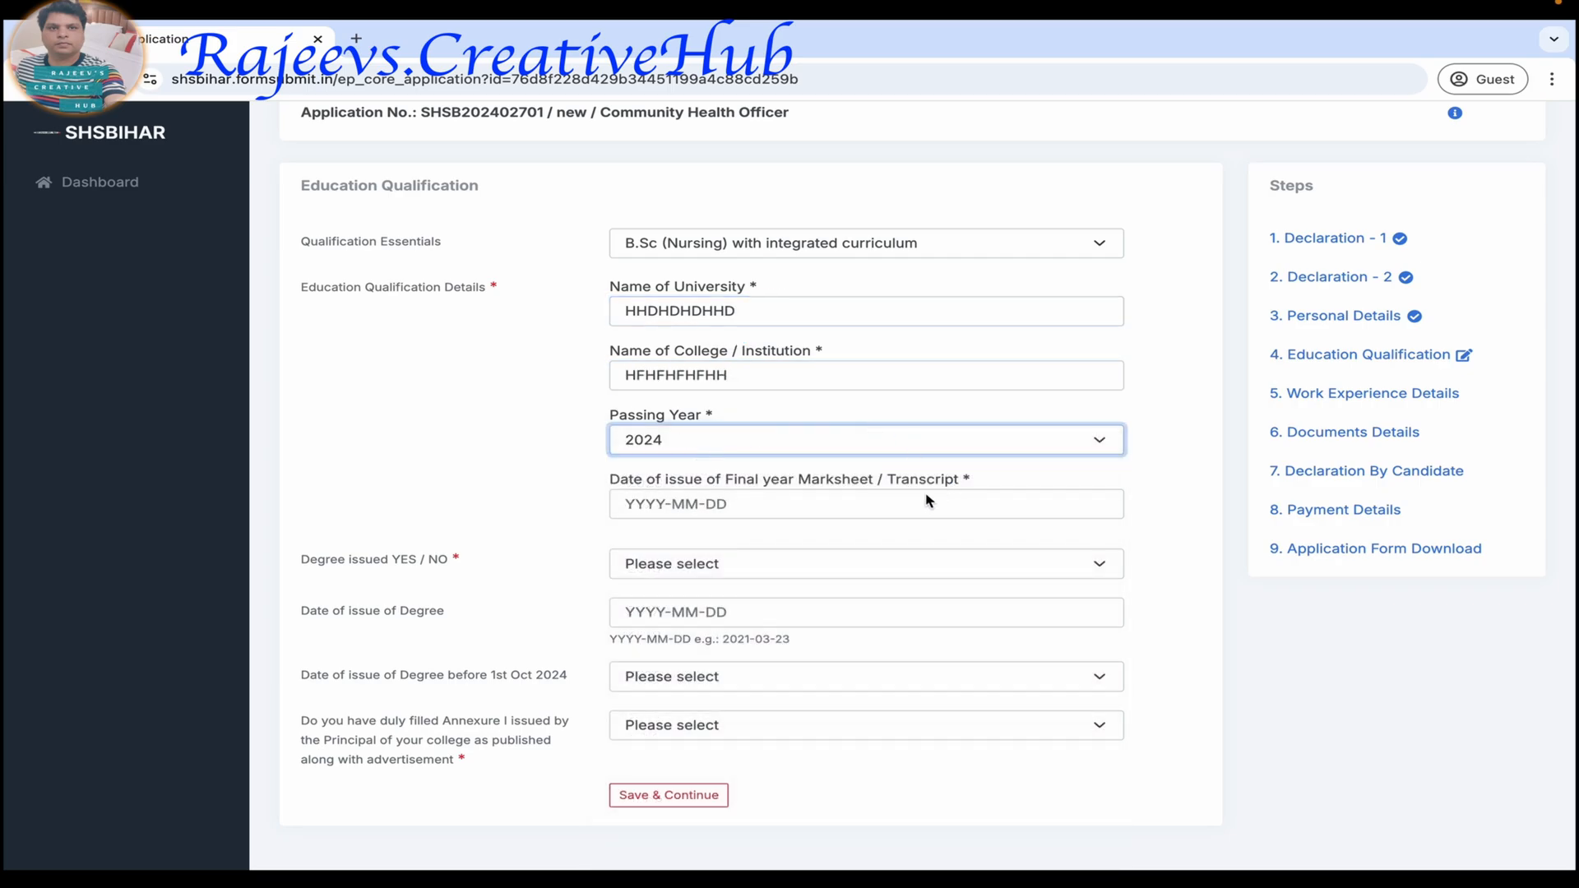
click(687, 505)
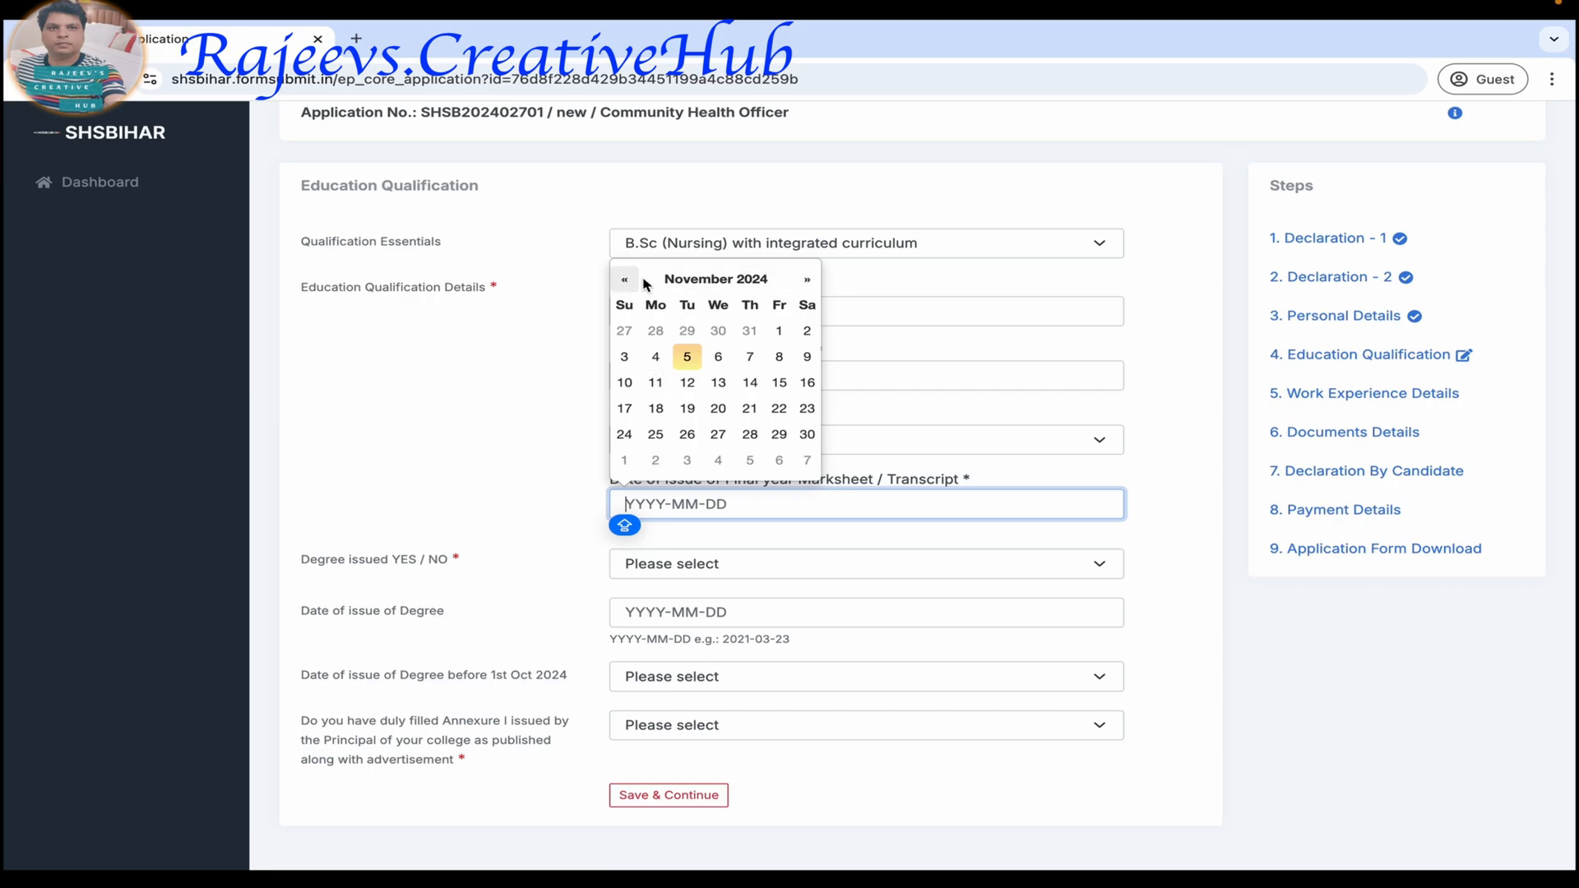
click(704, 281)
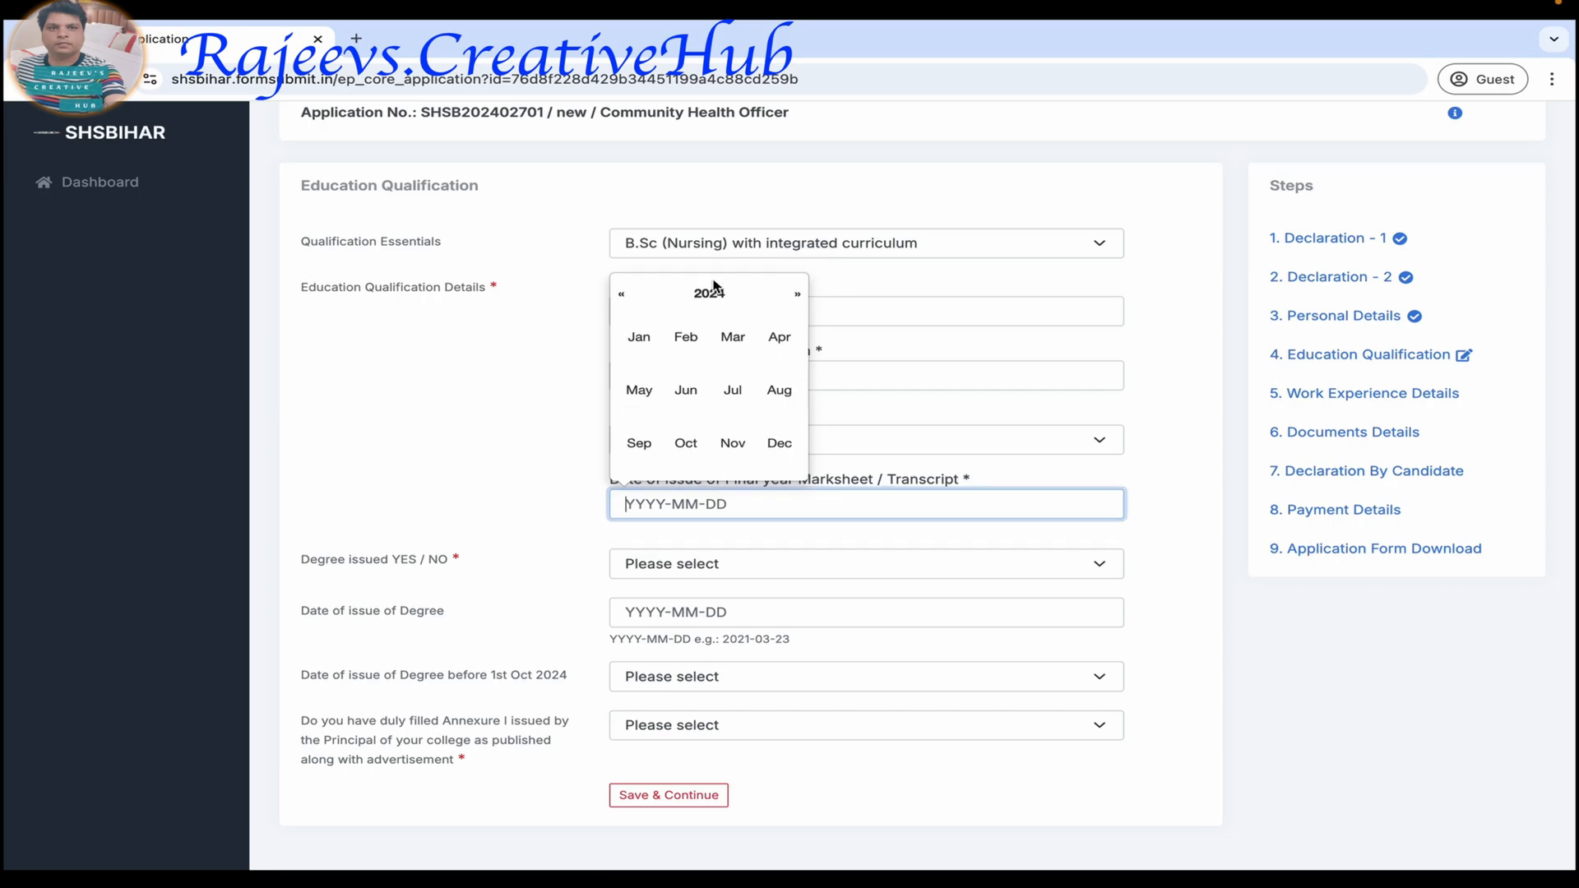
click(731, 337)
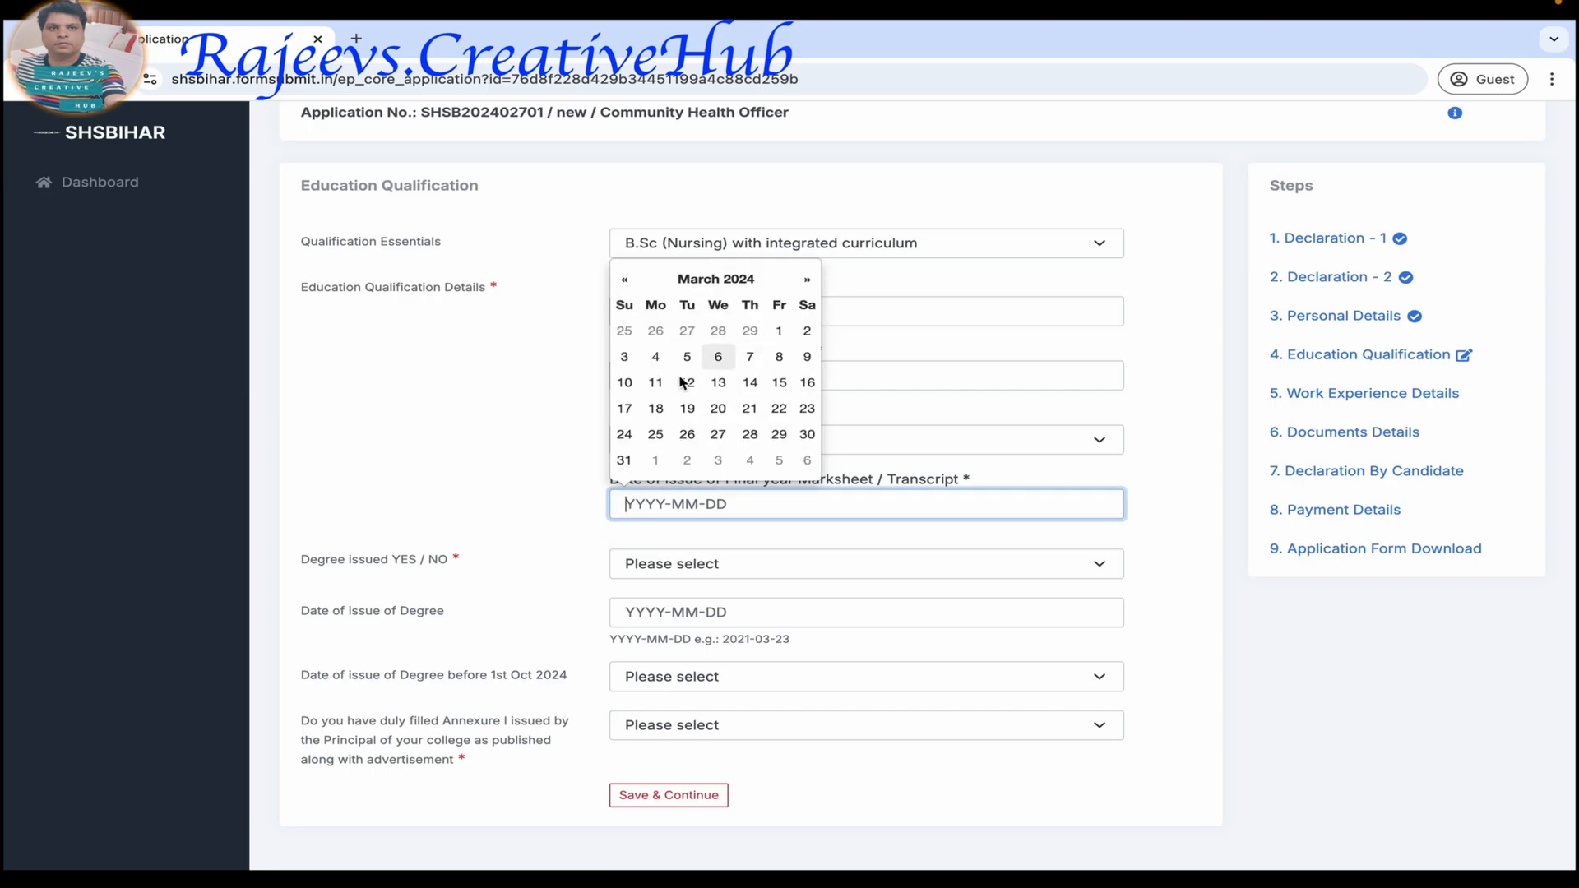
click(779, 355)
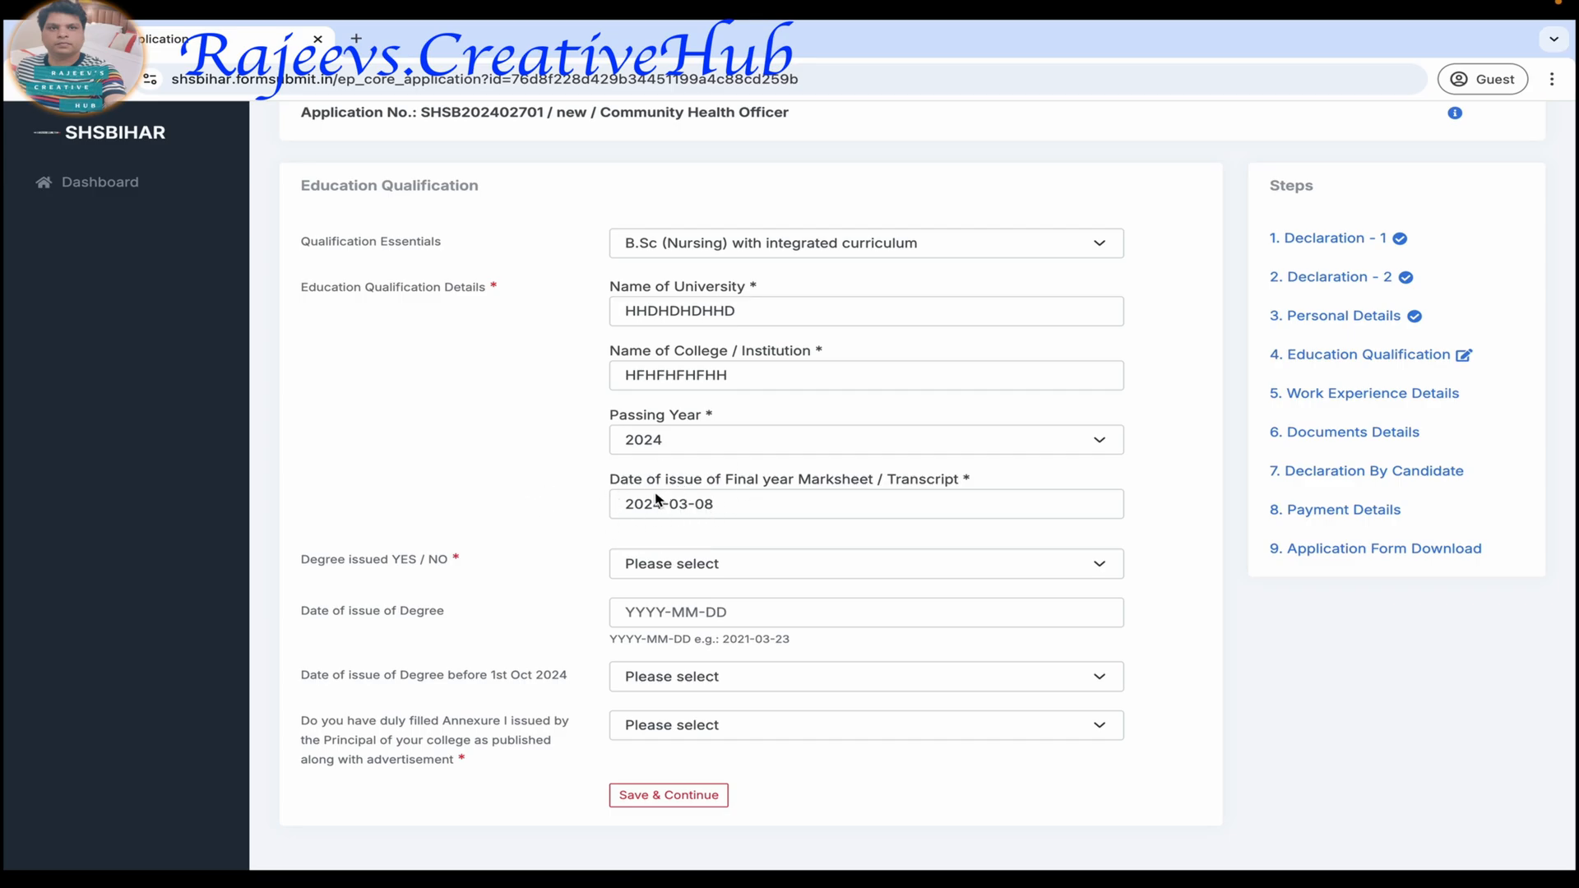
Answer Yes to Degree issued and set the degree's date of issue to 2024-03-08.
click(688, 565)
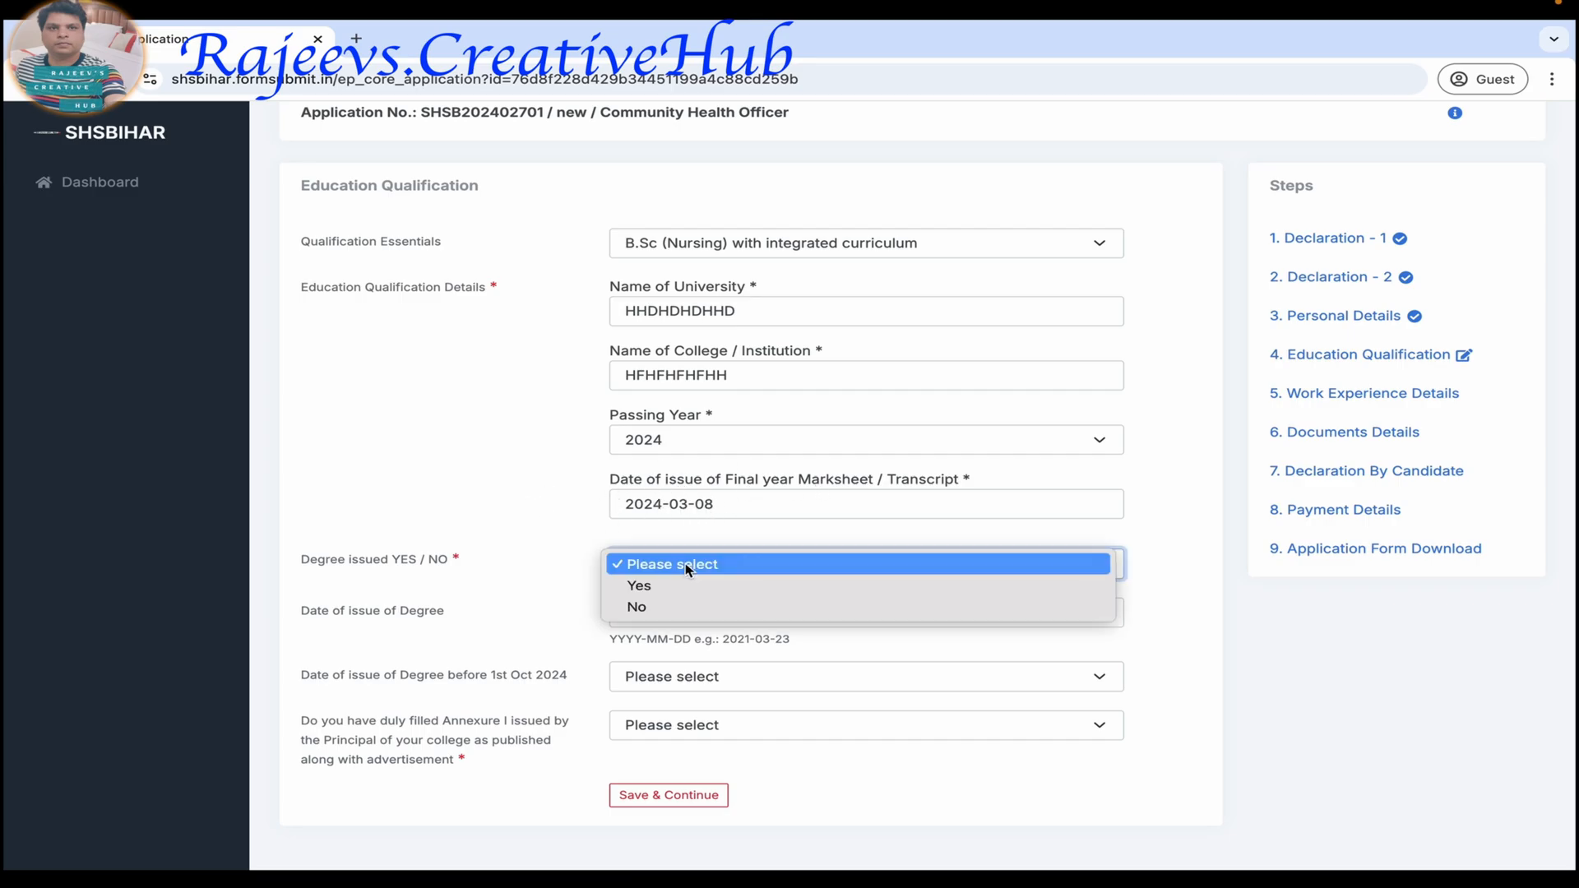
click(649, 585)
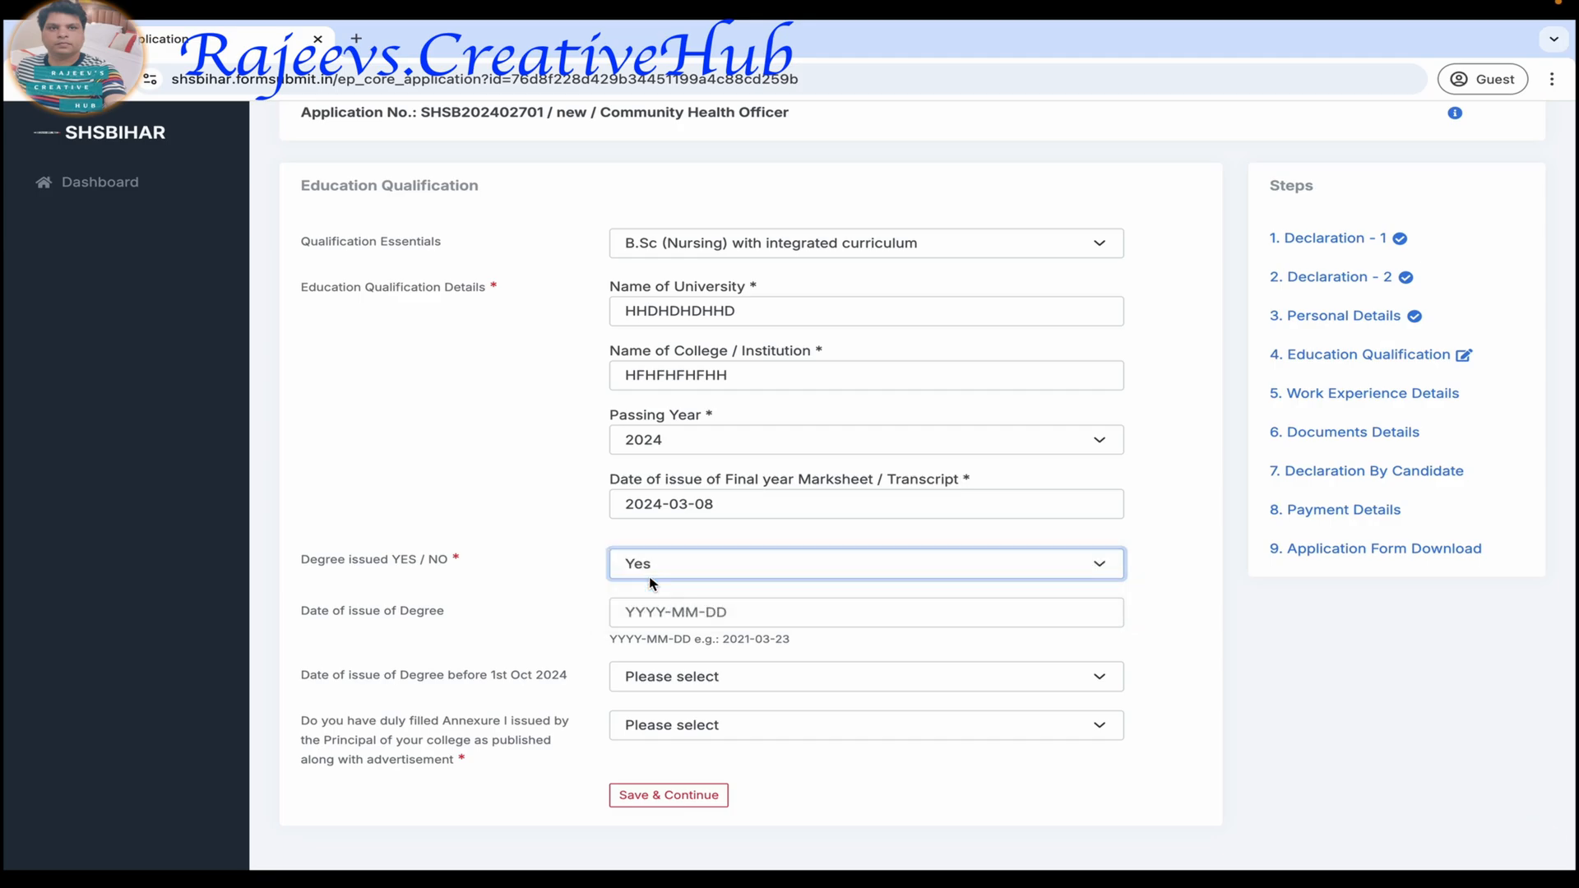
scroll(650, 579, up, 2)
click(527, 537)
scroll(527, 536, down, 2)
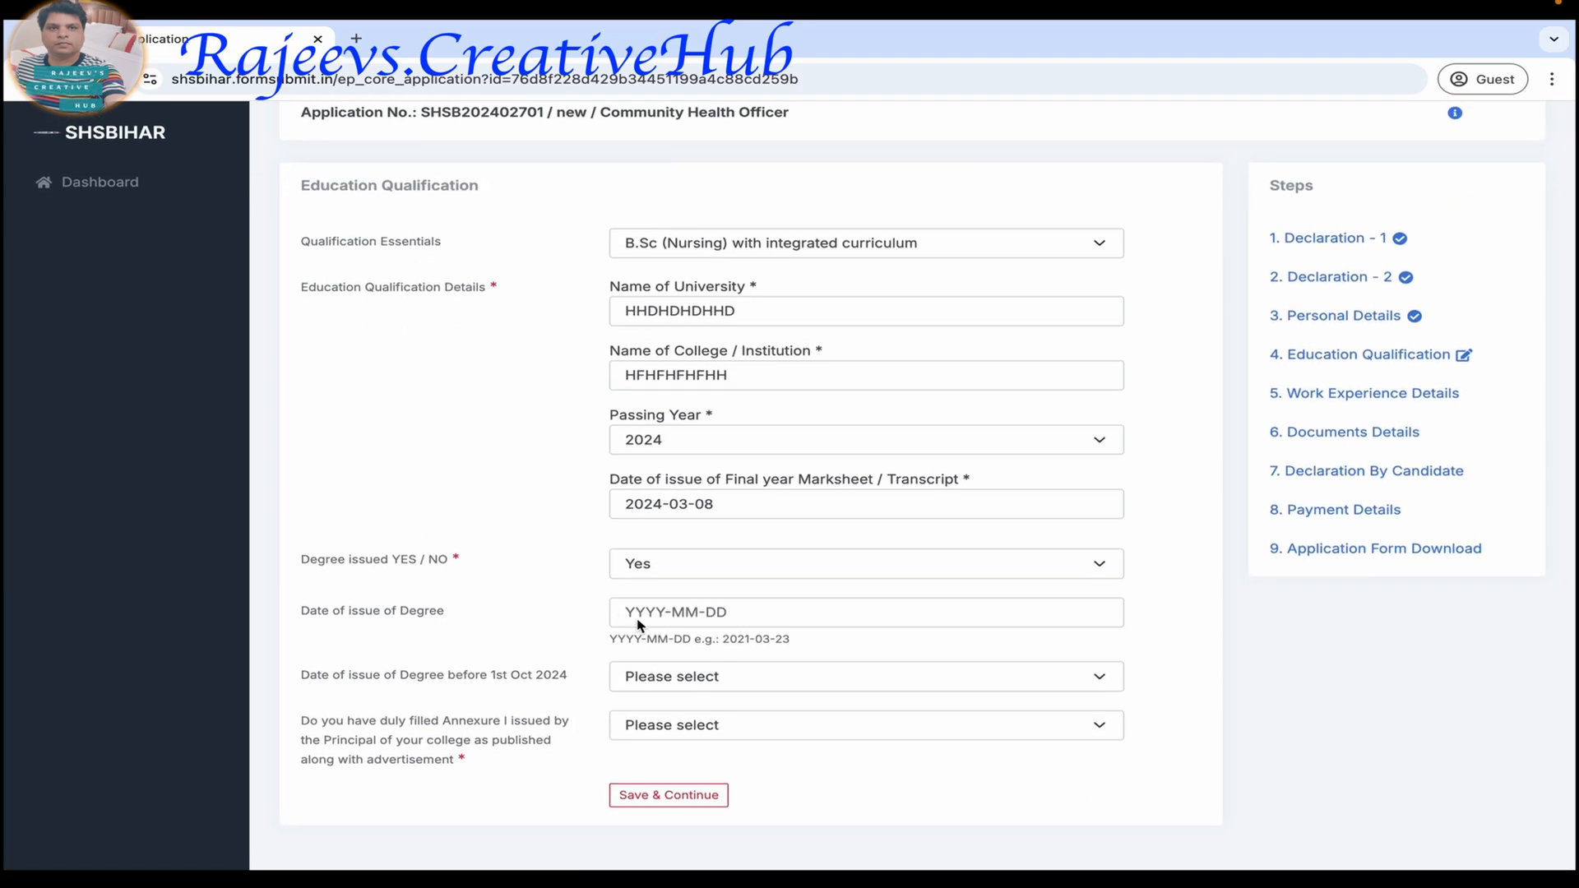
click(674, 615)
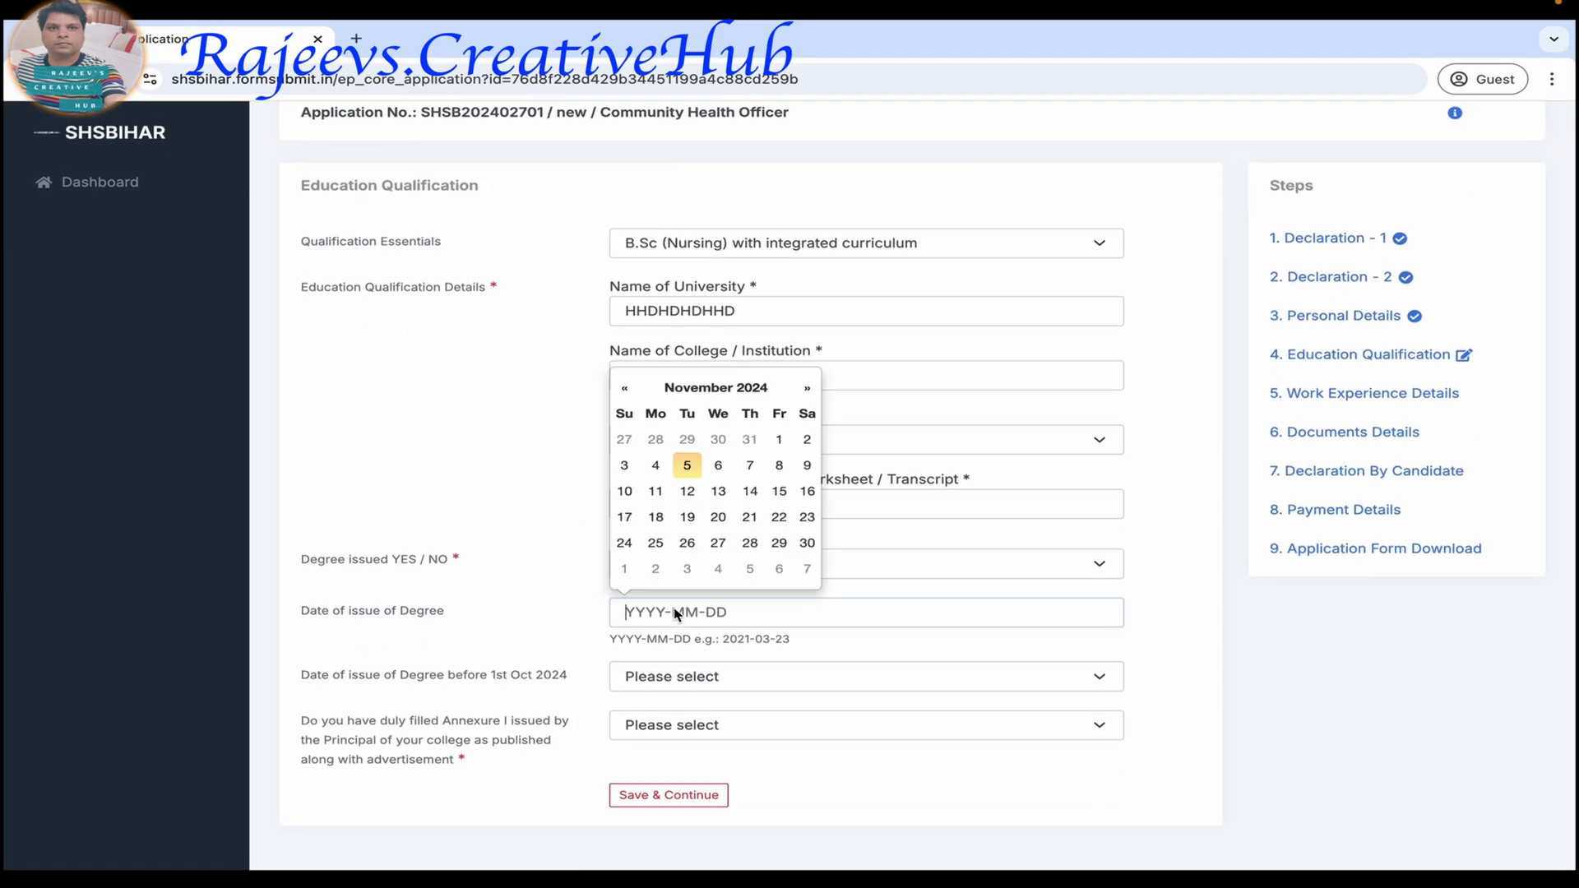
click(697, 403)
click(733, 445)
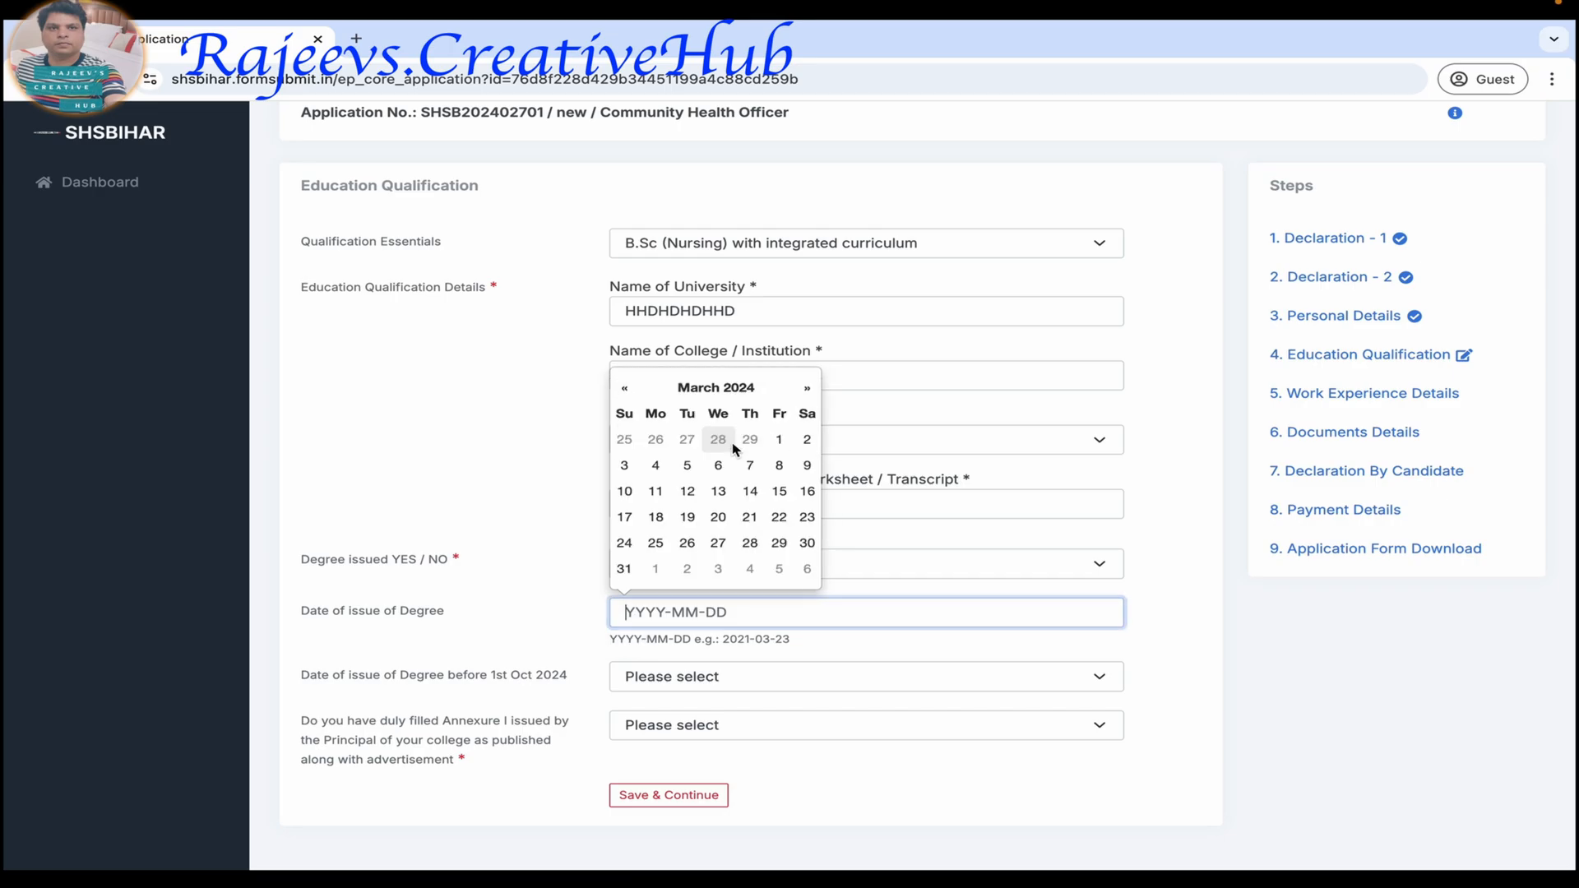
click(780, 467)
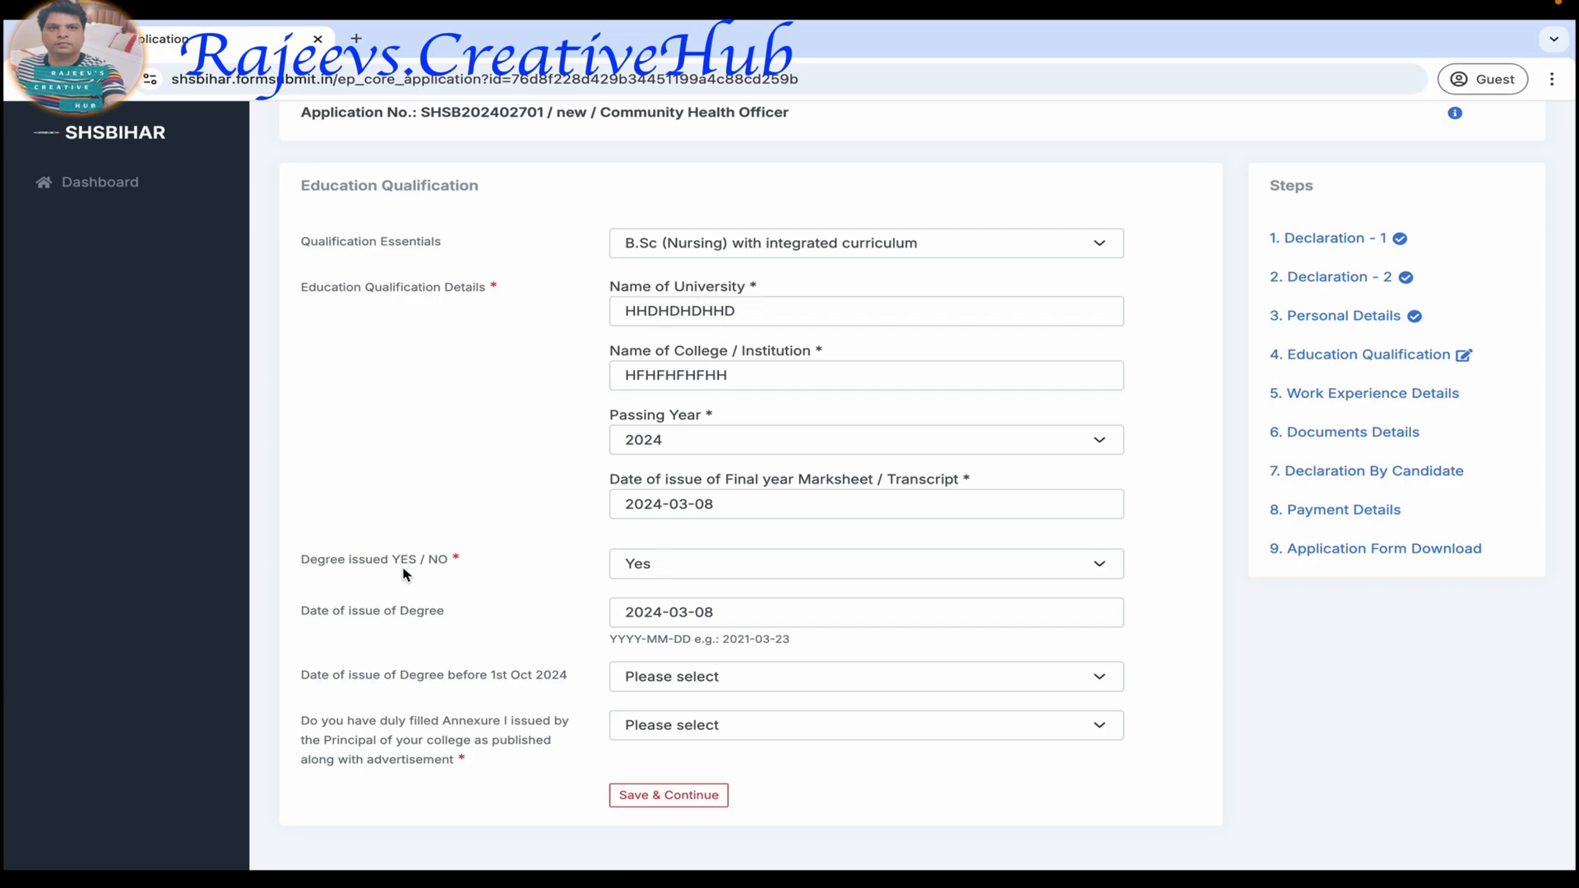
Answer No to Degree issued and Yes to having the duly filled Annexure I, and try to save the education details.
click(695, 576)
click(694, 583)
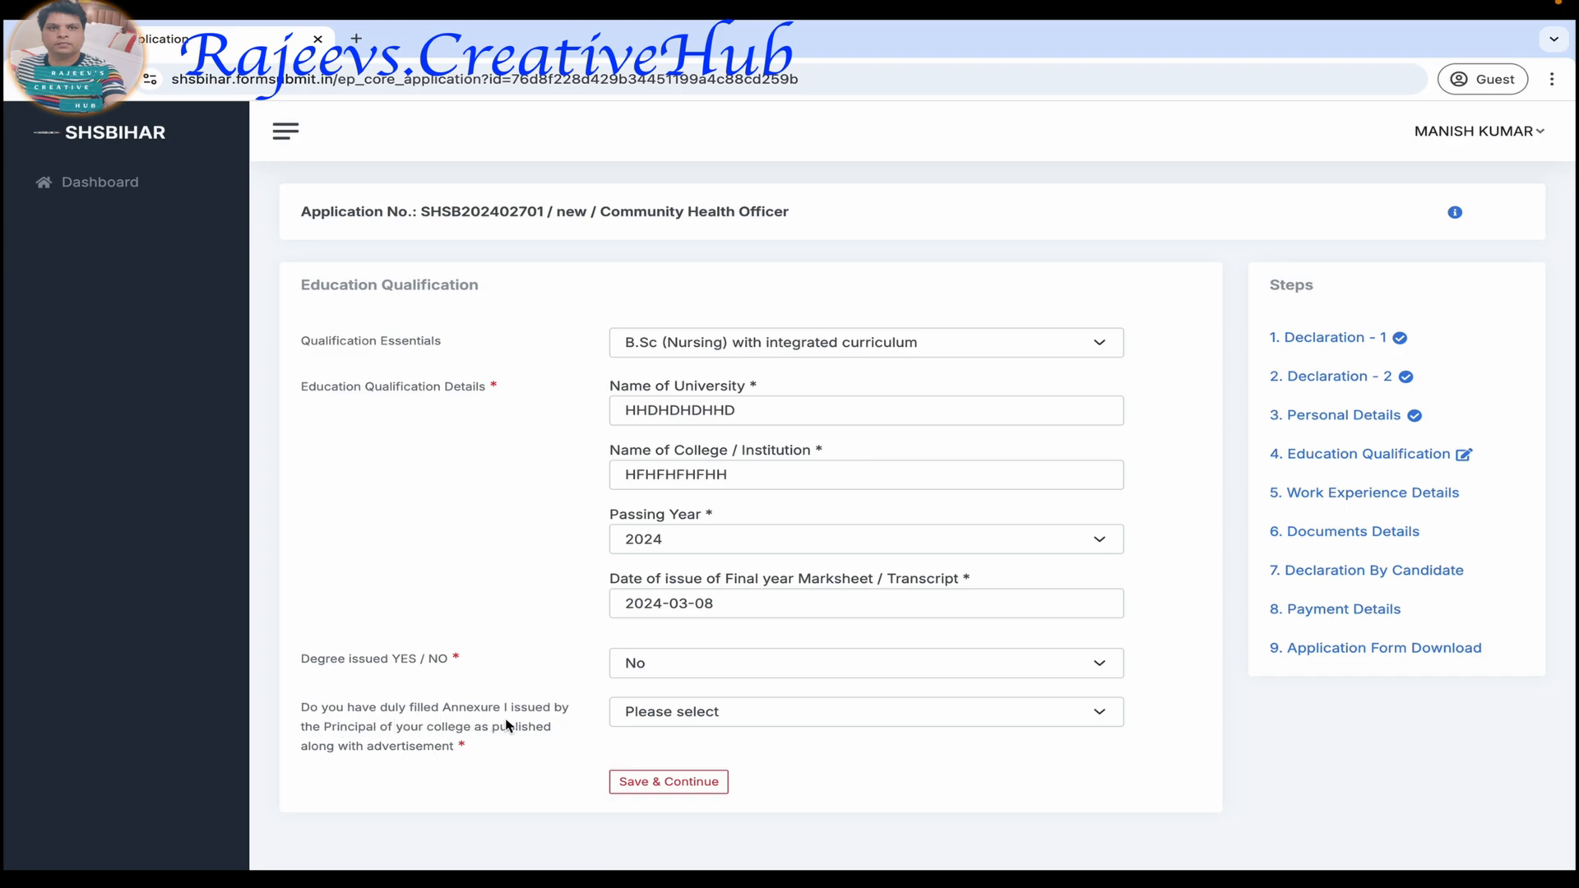
click(714, 712)
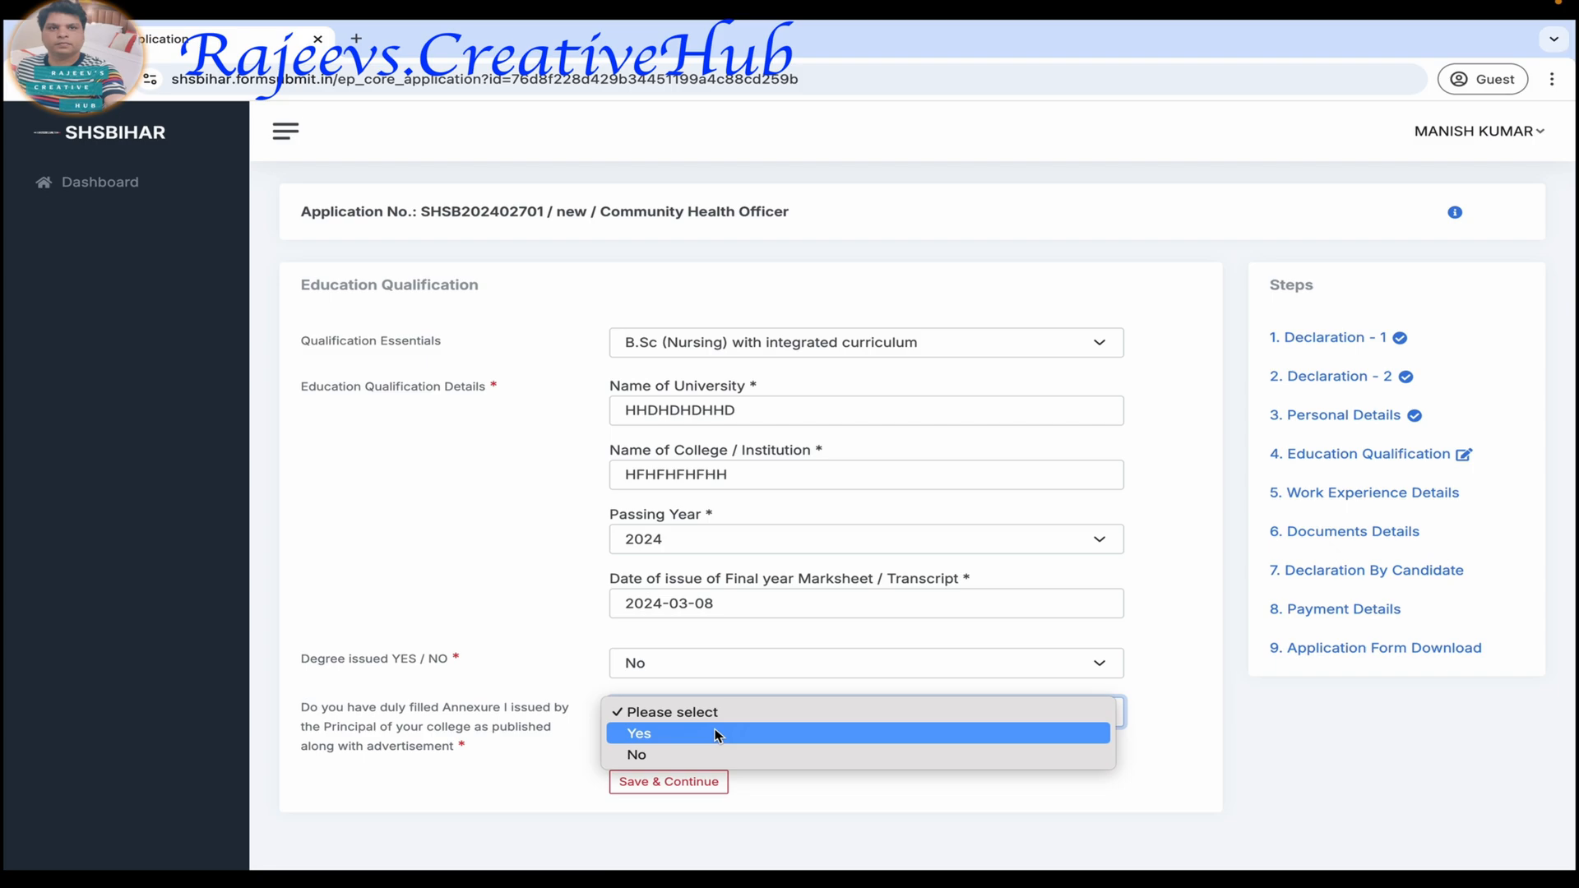
click(714, 733)
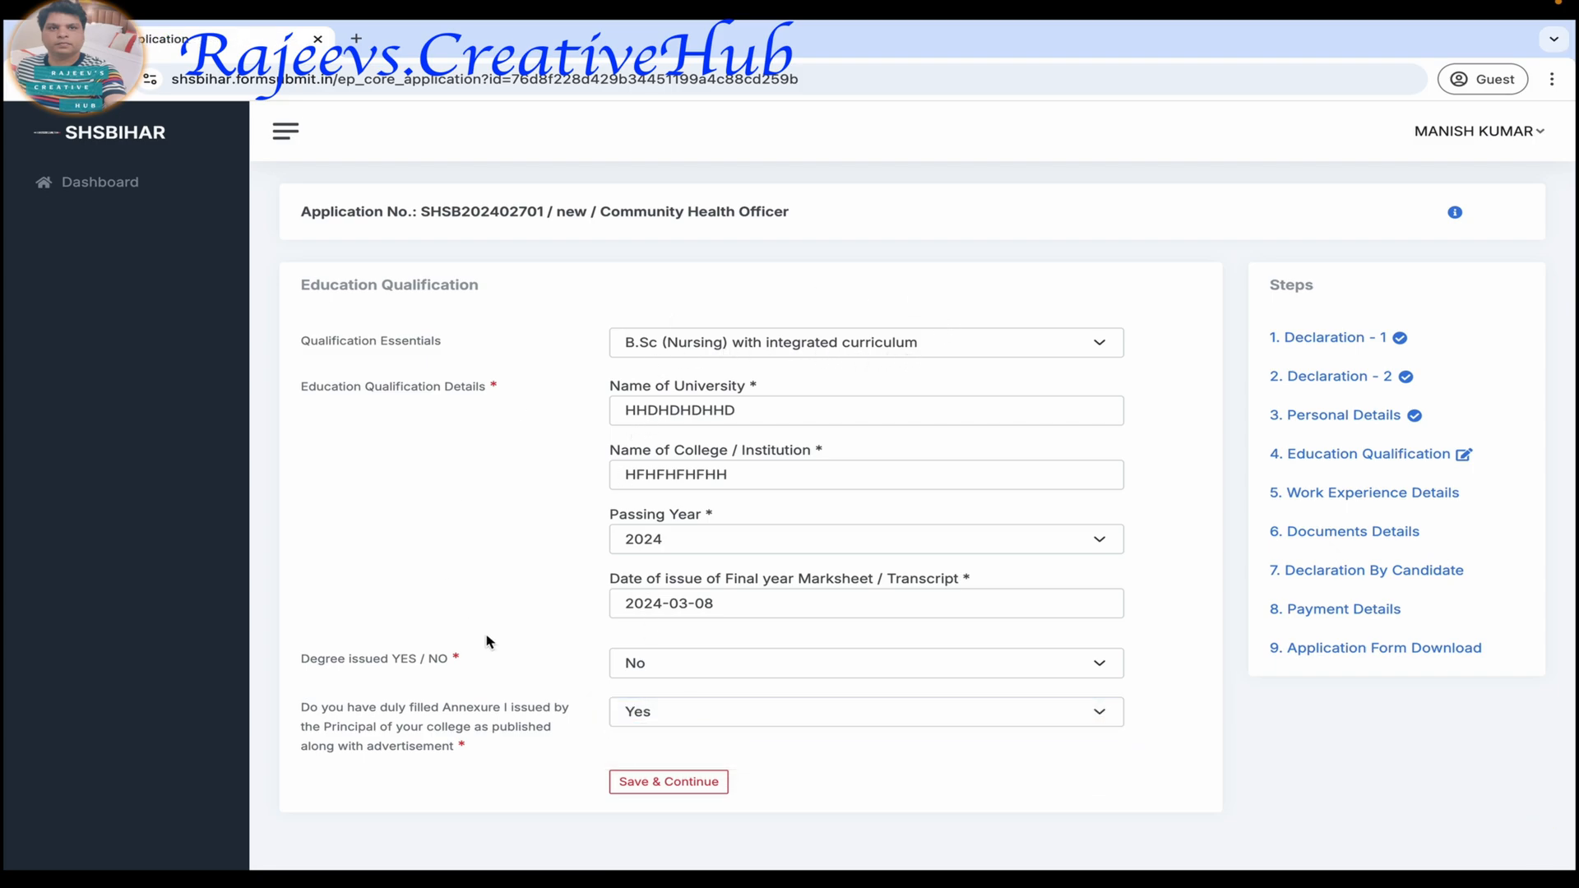
click(661, 783)
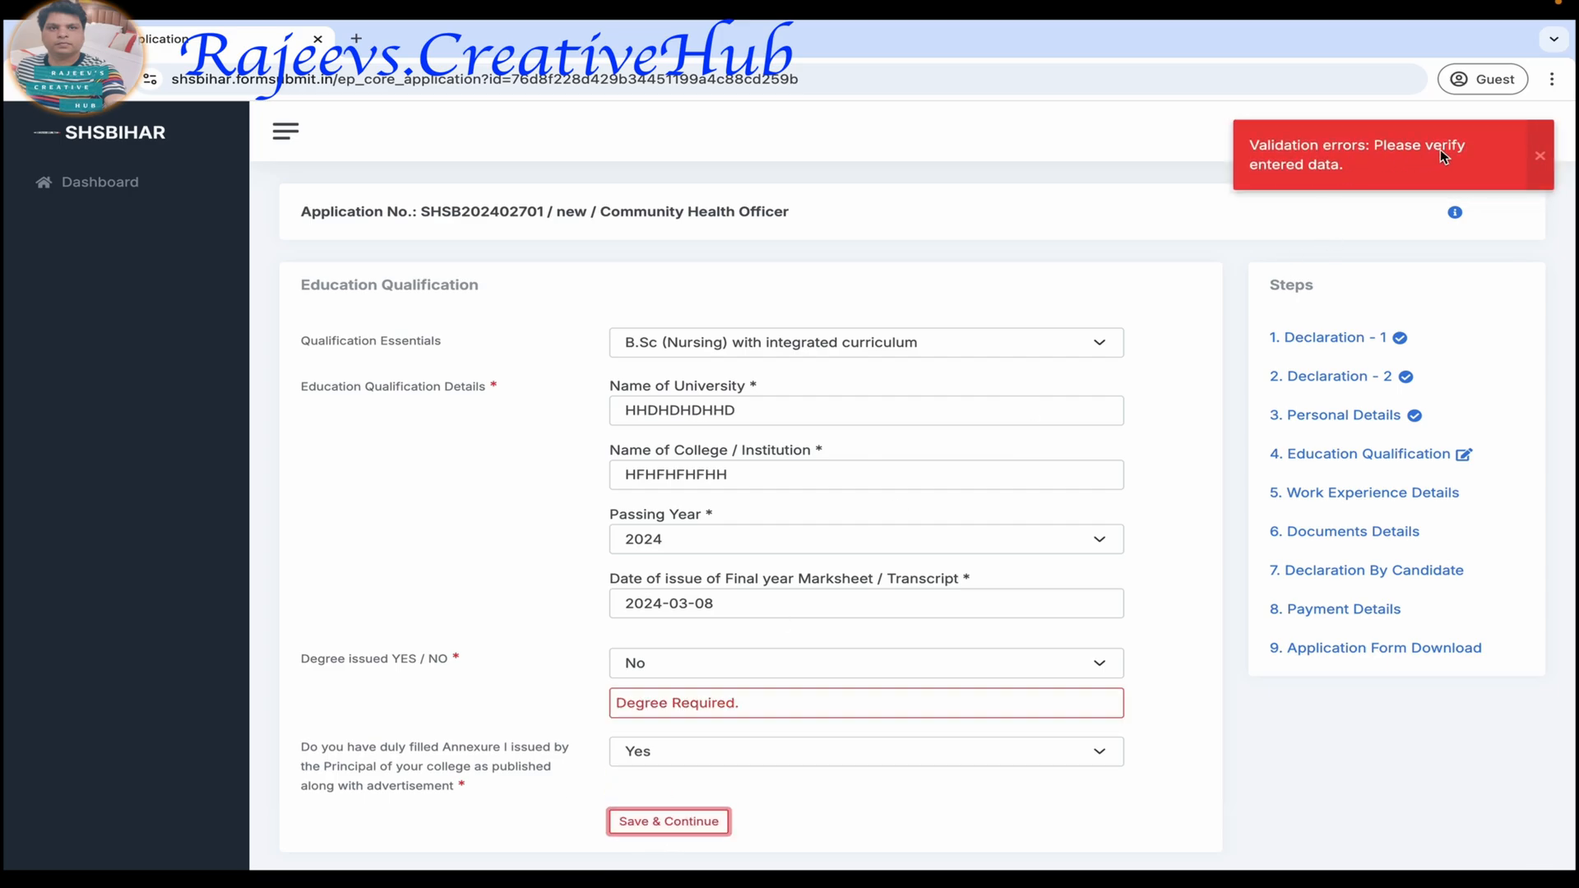
scroll(535, 645, down, 1)
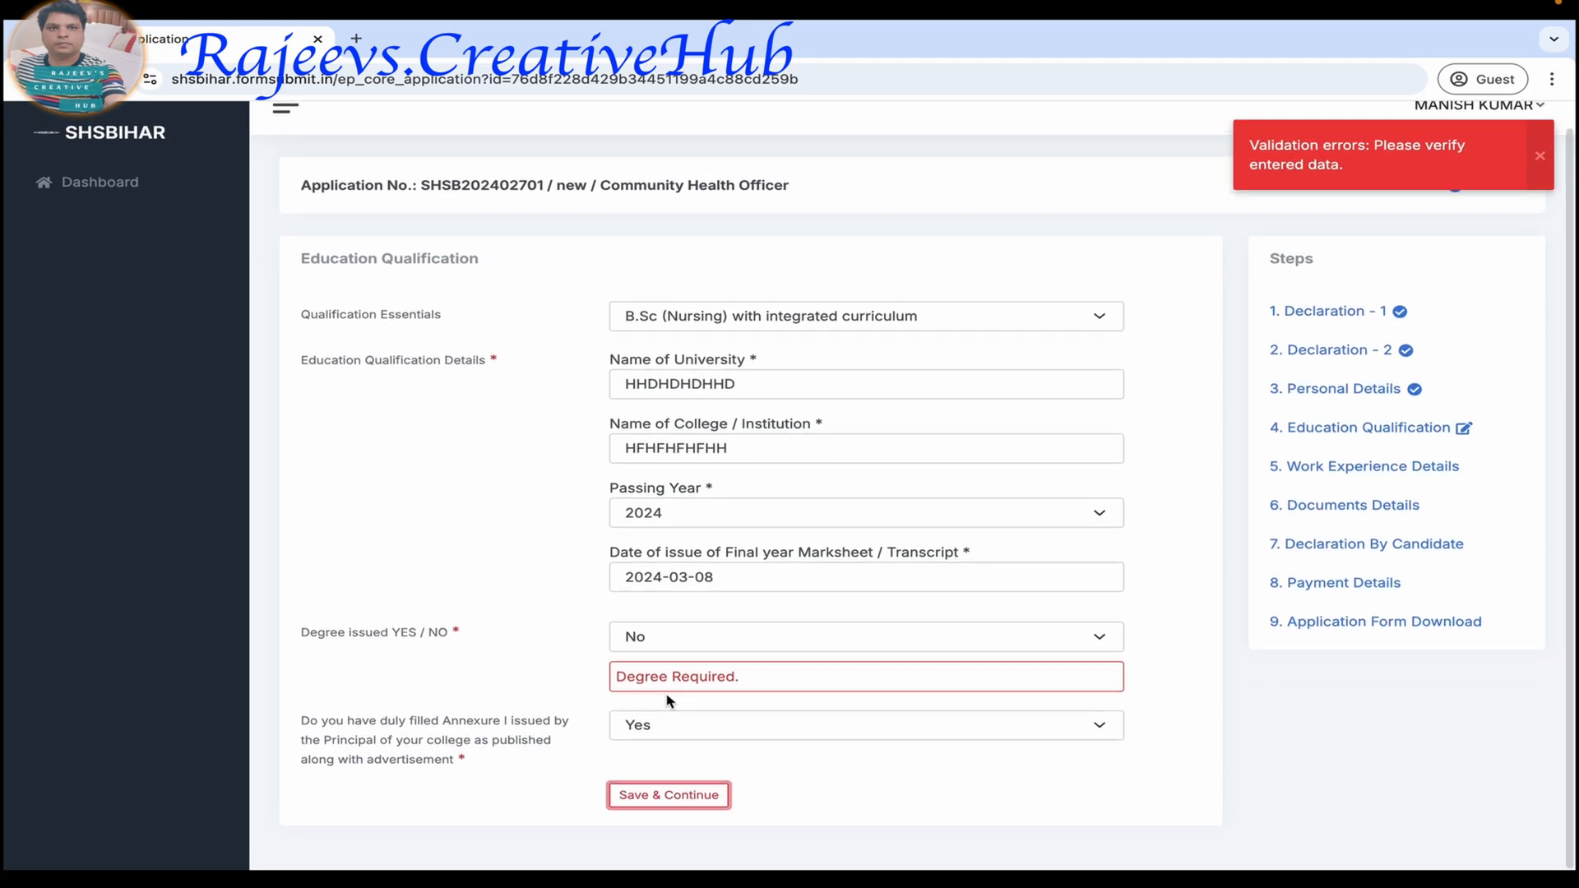
Answer Yes to Degree issued and set the degree's date of issue to 2024-03-08.
click(723, 647)
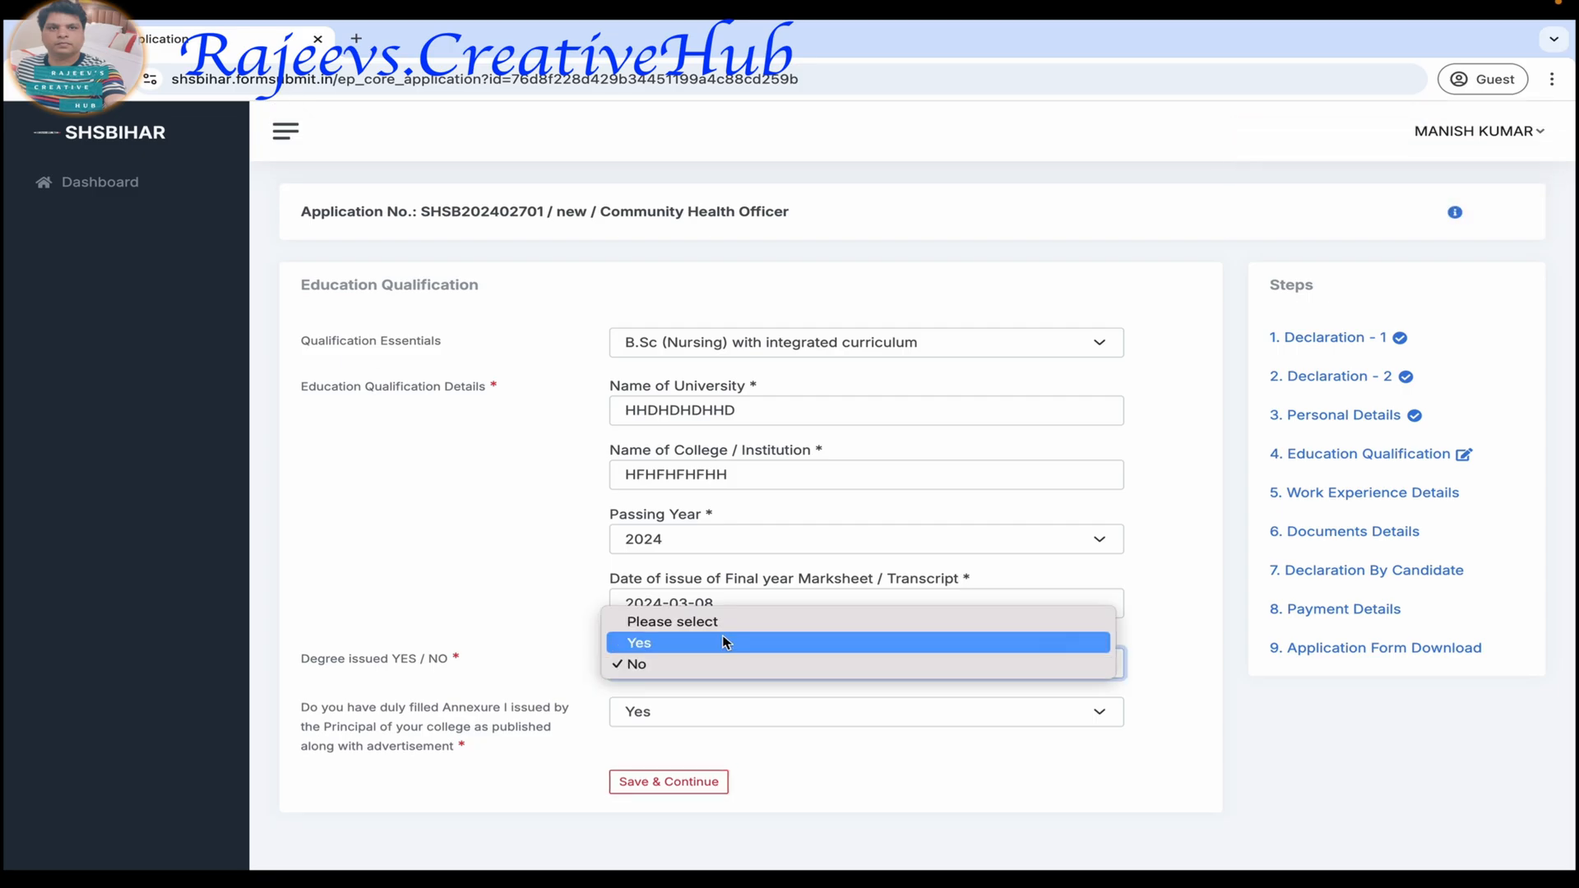
click(670, 646)
scroll(333, 639, down, 2)
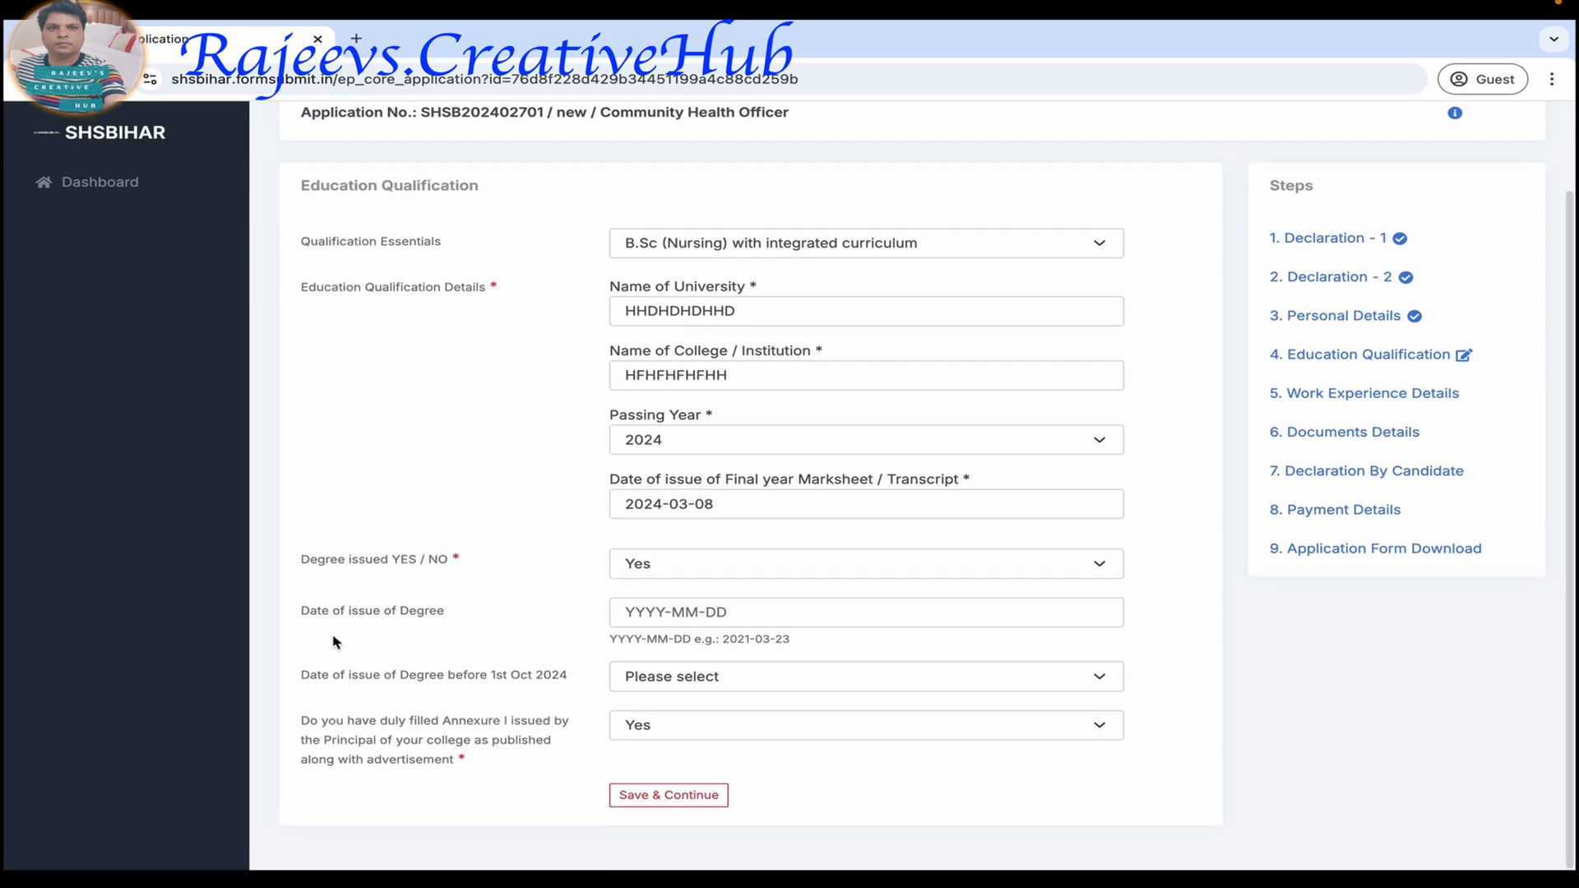
click(685, 612)
click(707, 388)
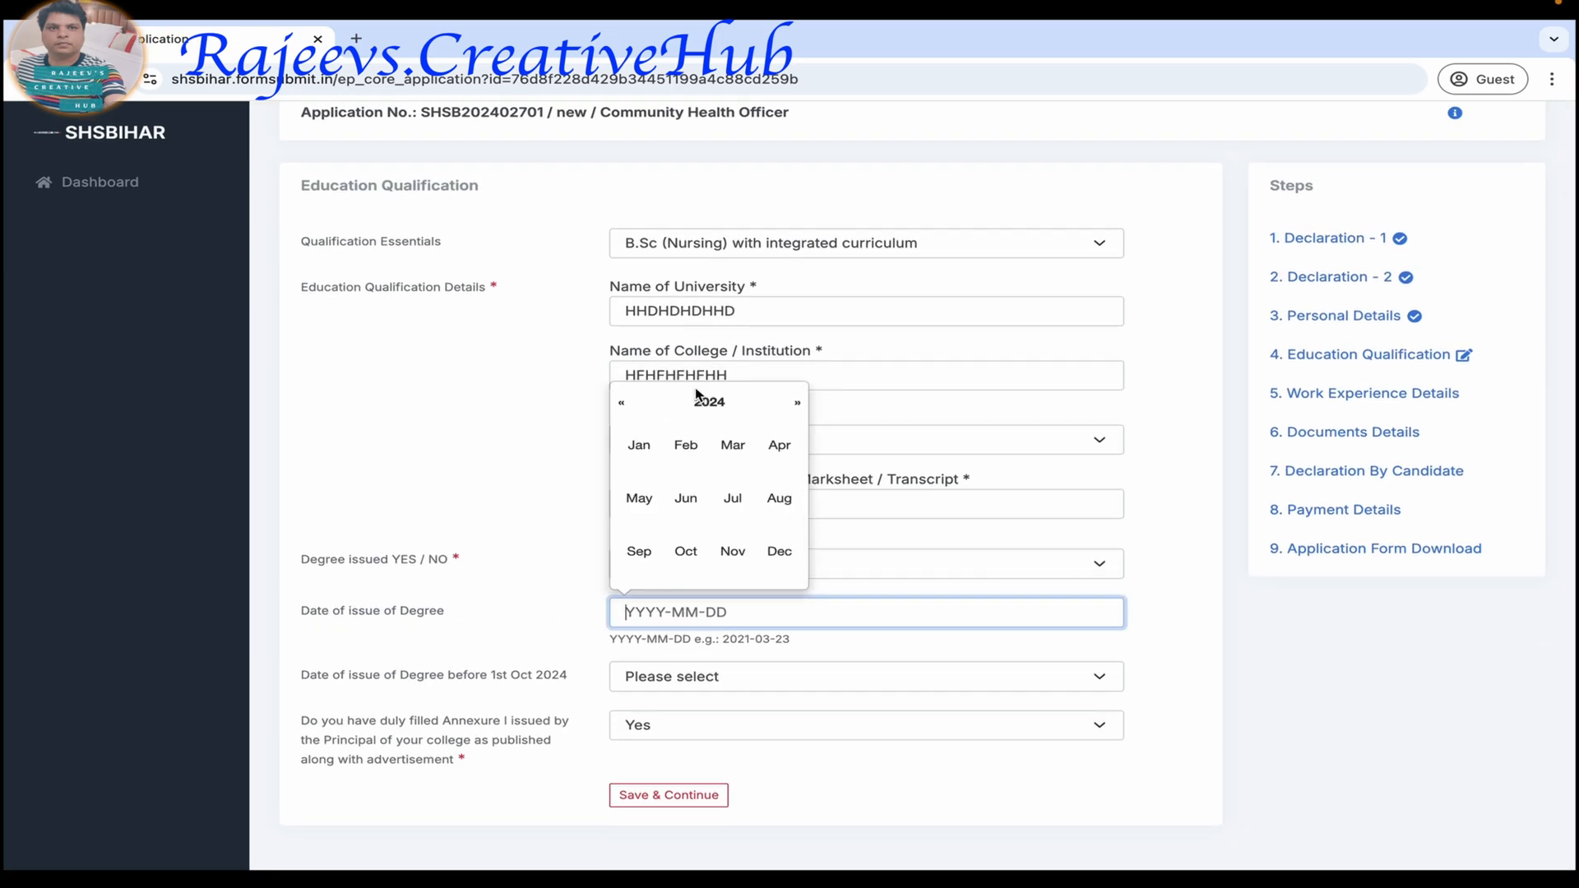
click(737, 448)
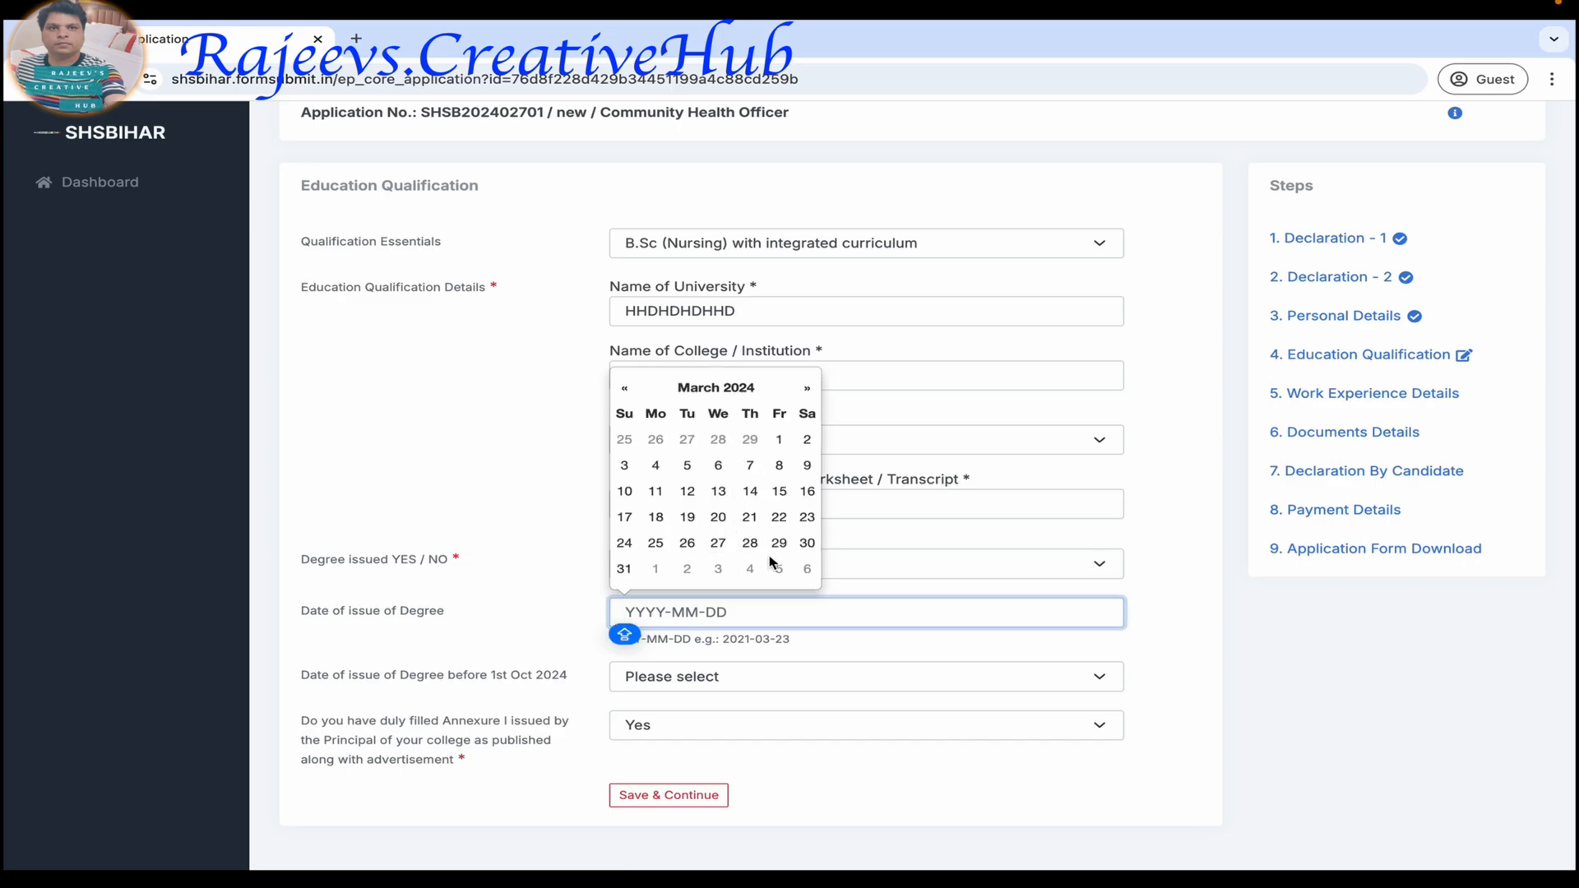
click(781, 468)
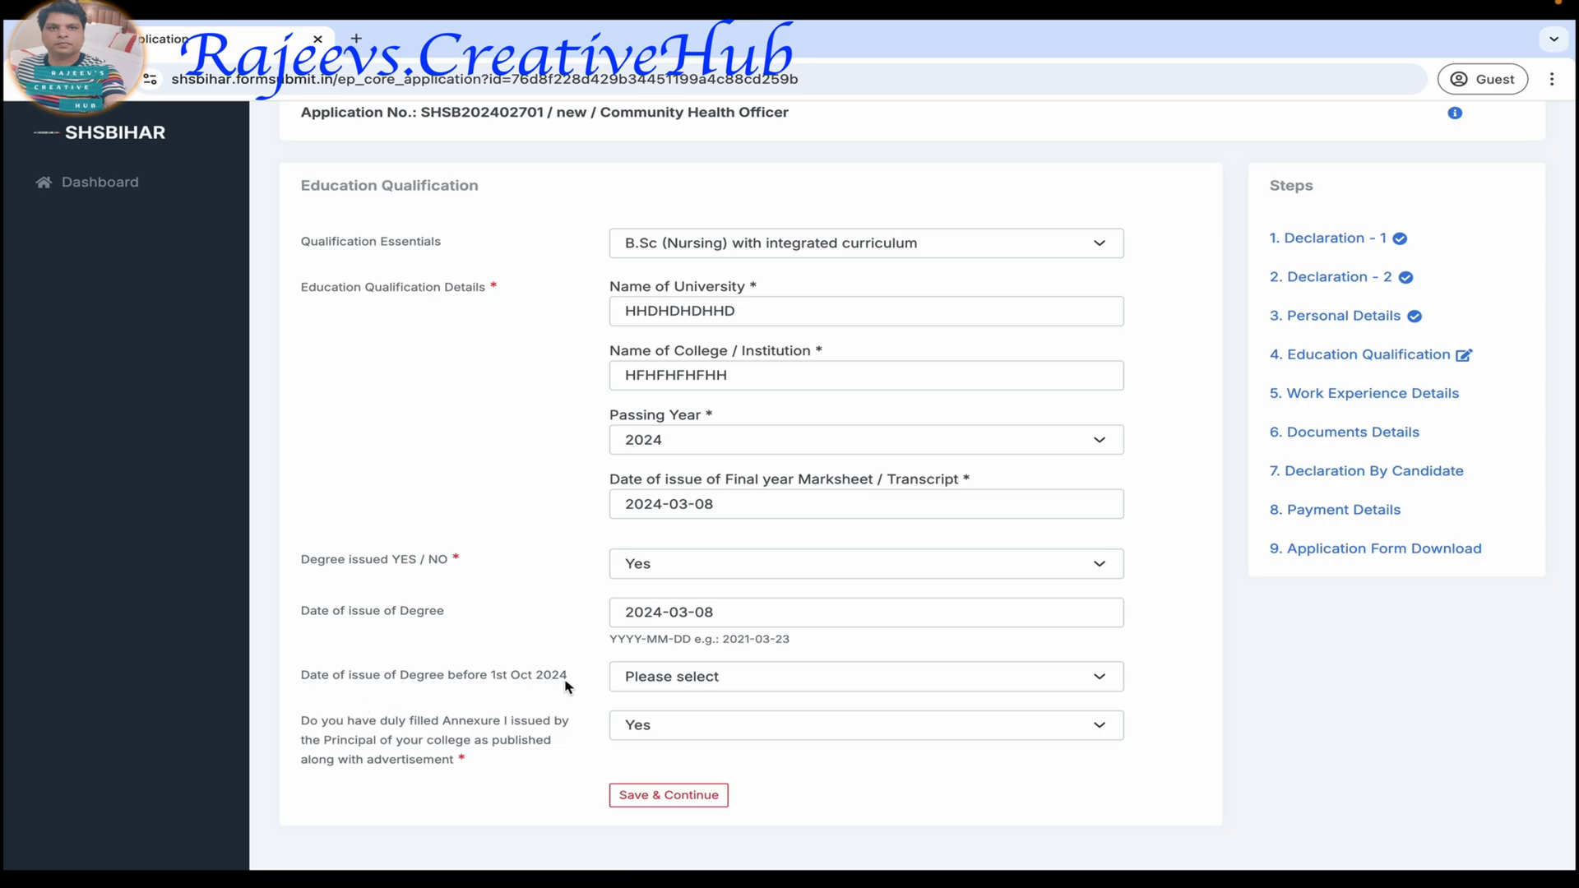
Answer Yes to Date of issue of Degree before 1st Oct 2024 and save the education and work experience sections.
click(722, 676)
click(715, 698)
scroll(777, 698, down, 3)
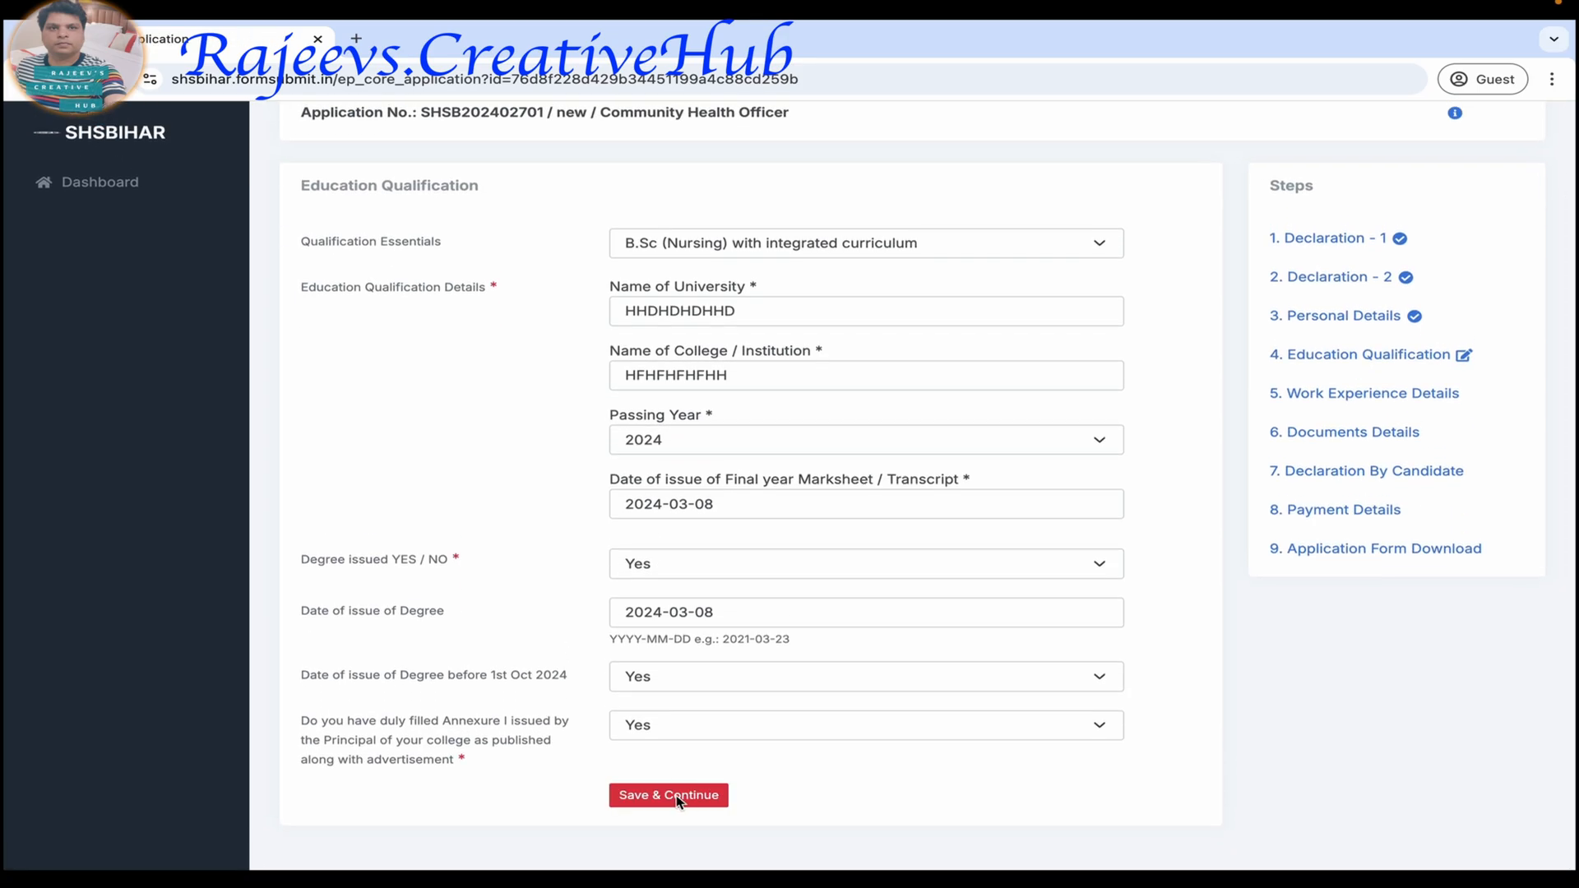
click(668, 794)
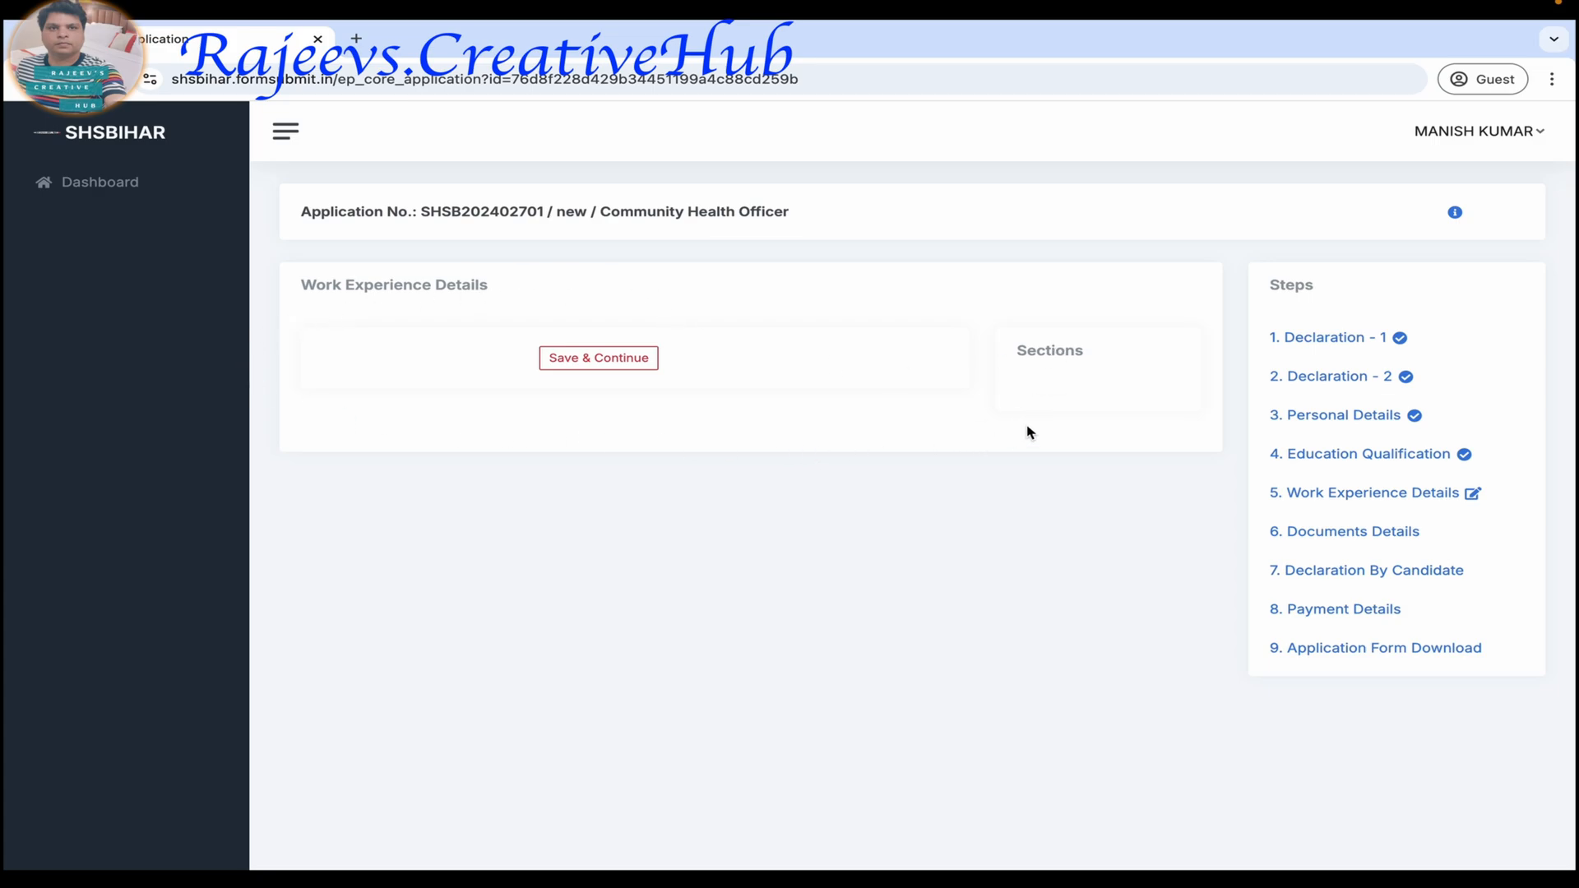
click(598, 360)
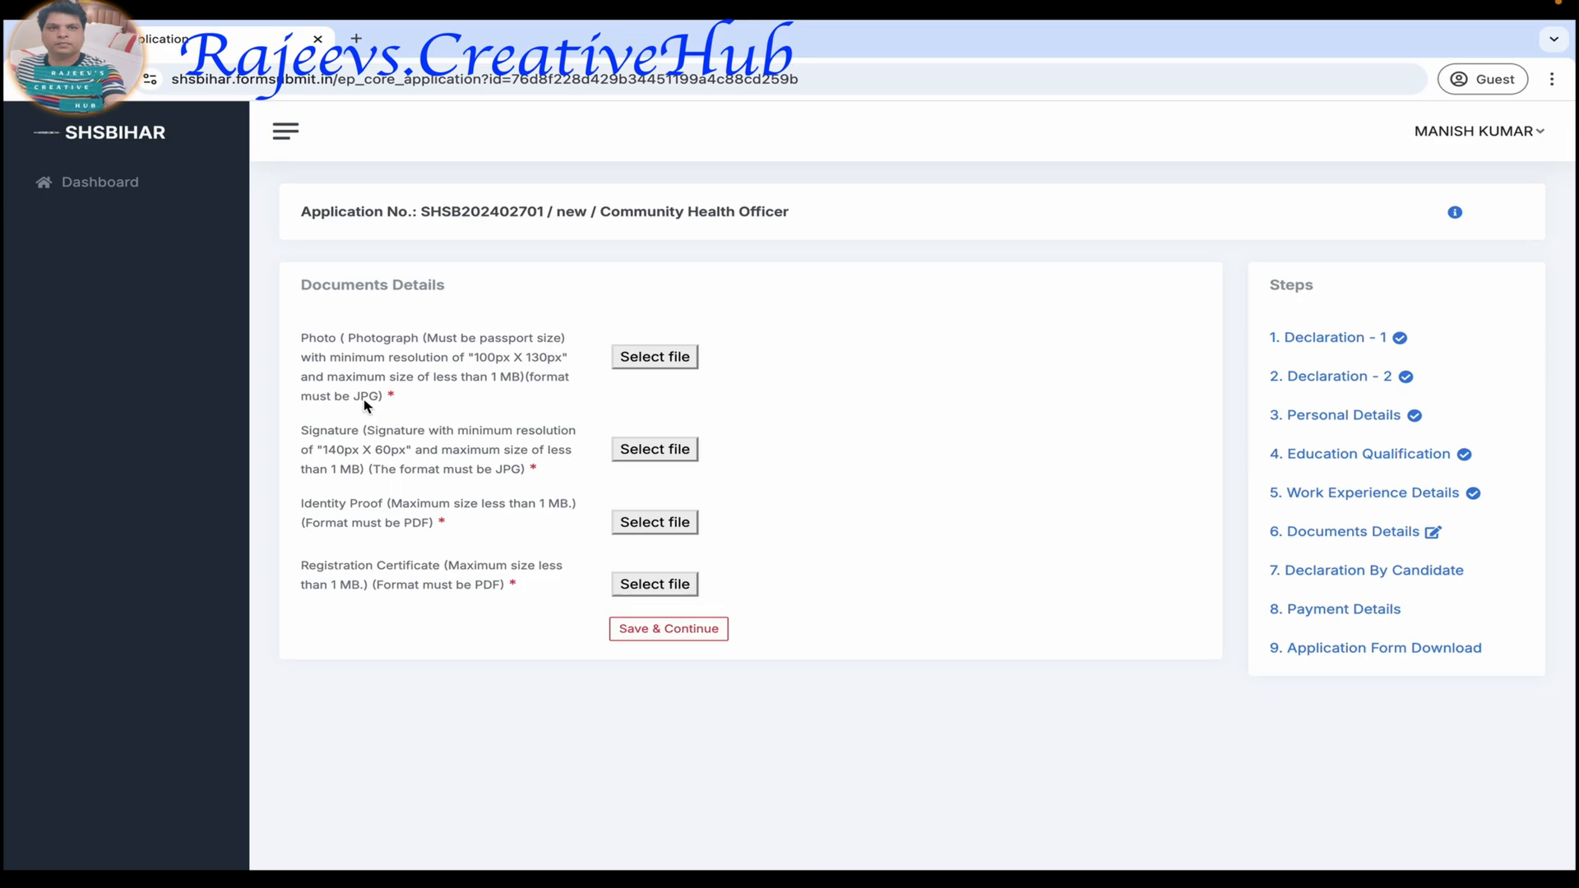
Upload Photo,jpg from the Desktop as the photograph and Sign.jpg as the signature.
click(651, 358)
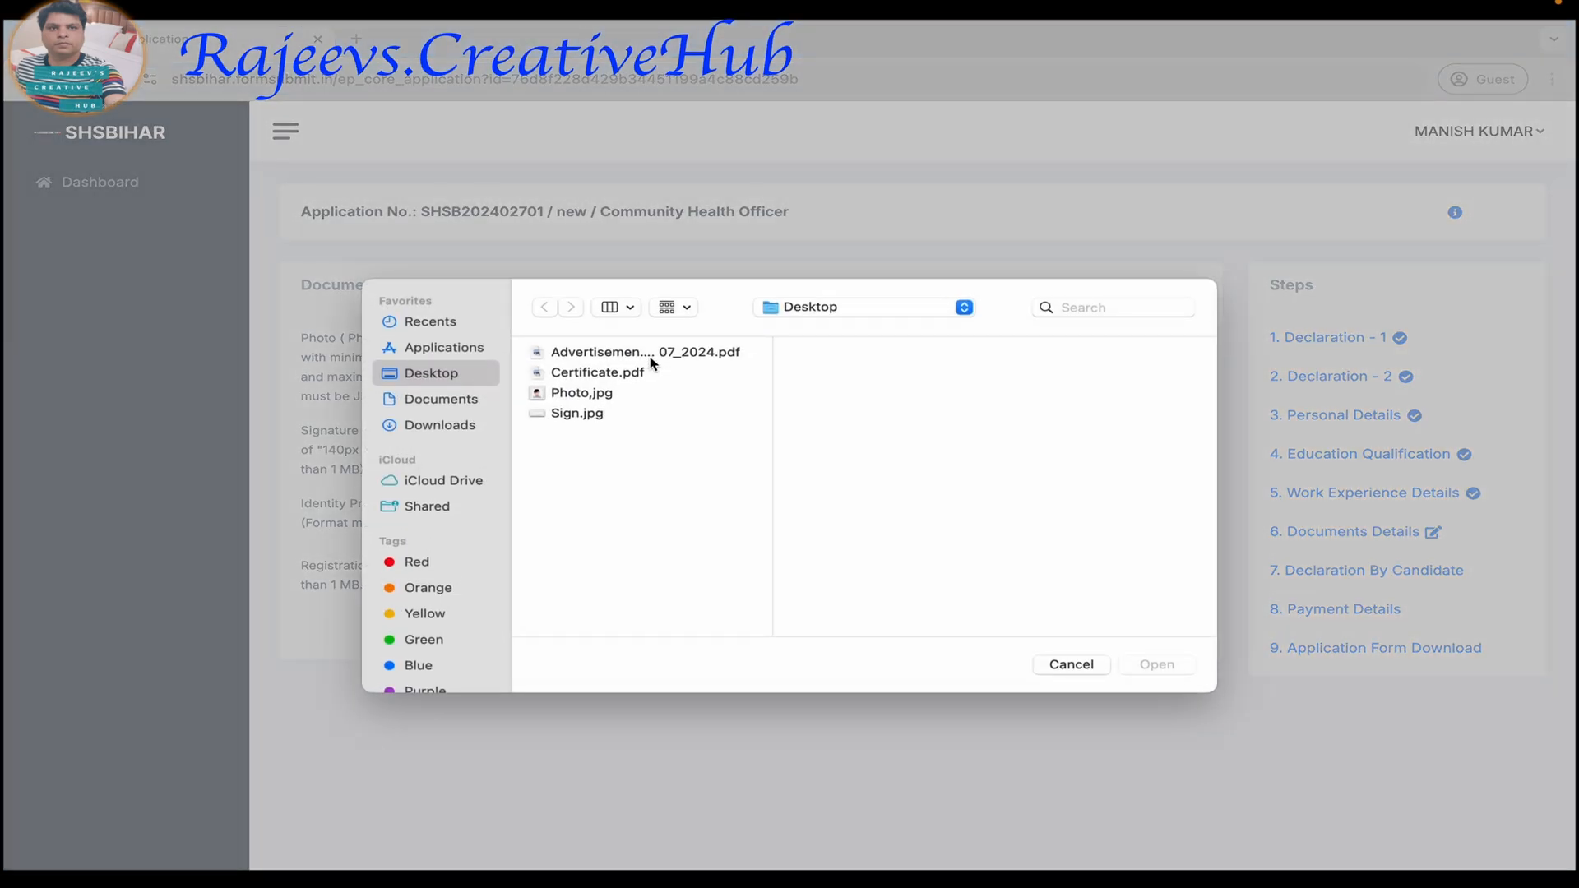
click(589, 394)
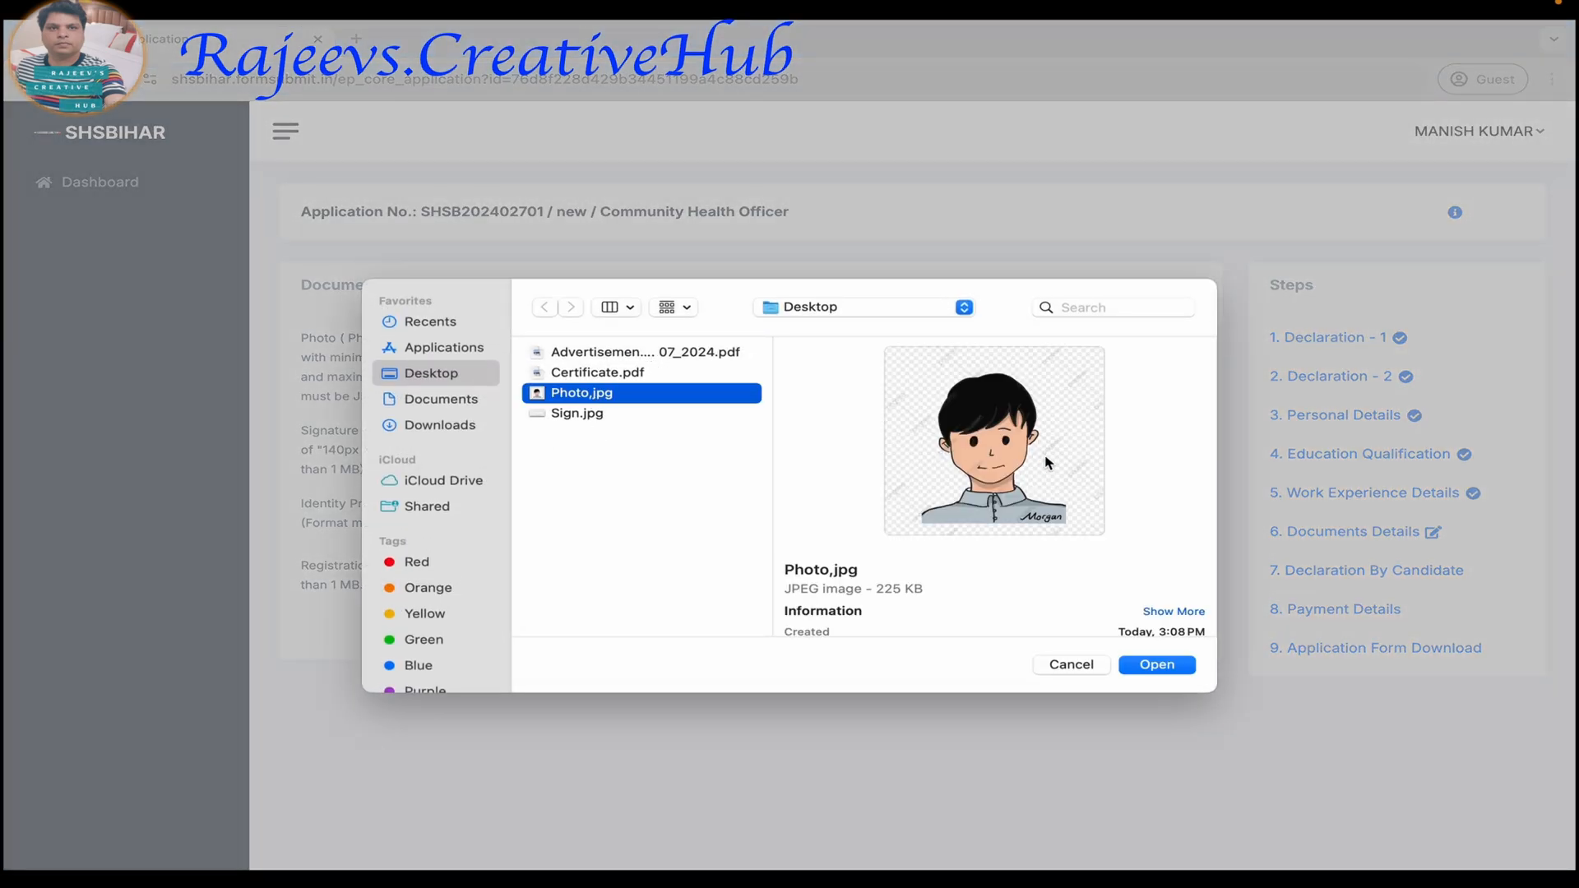
click(1166, 668)
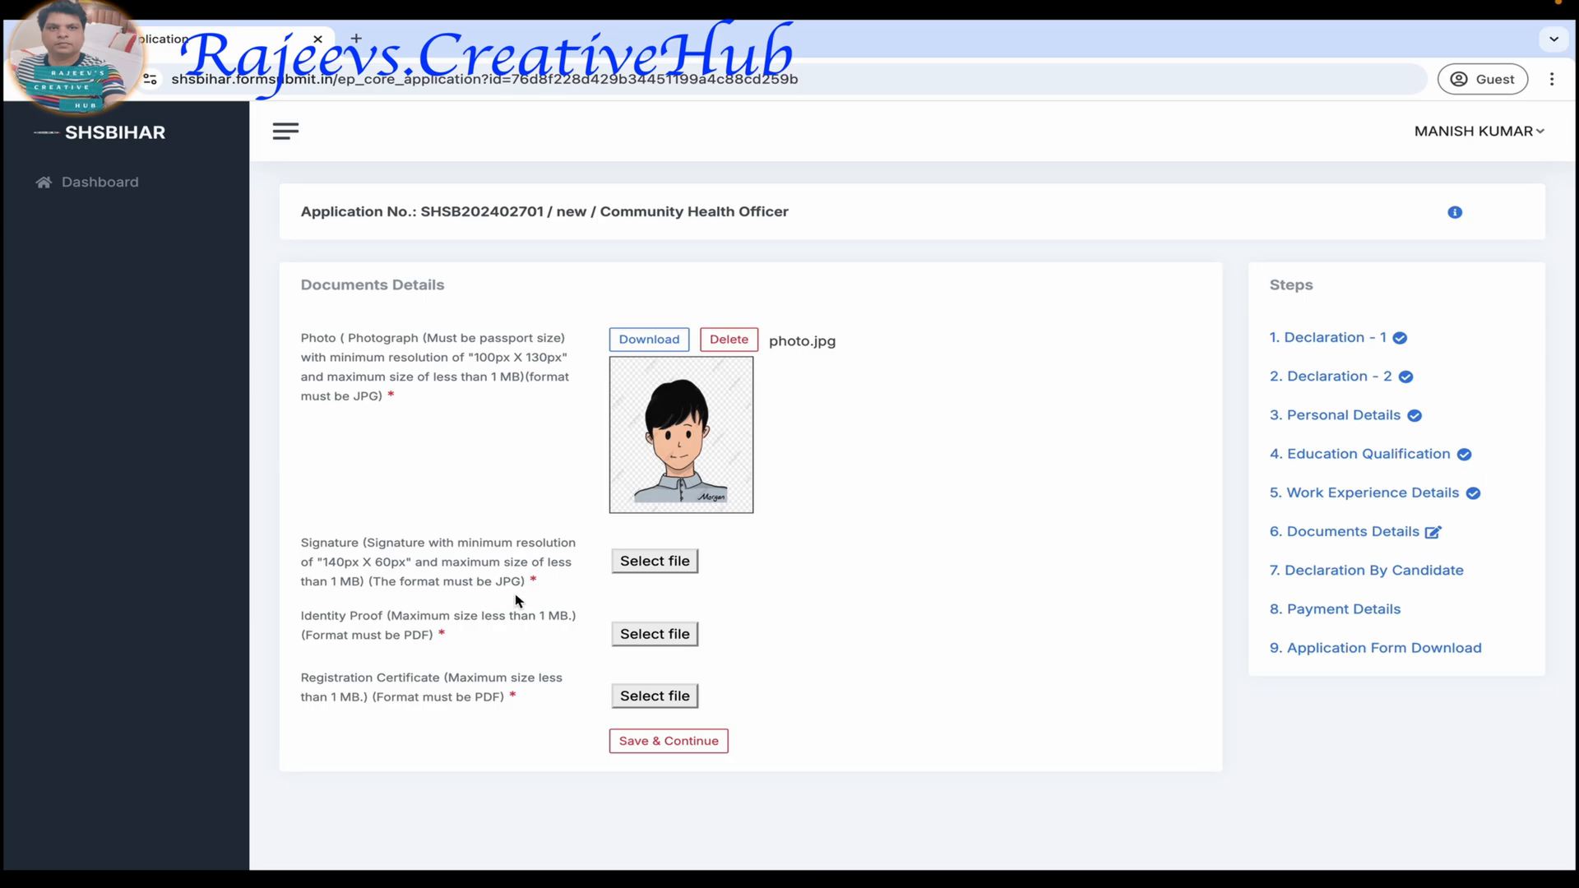
click(656, 560)
click(598, 415)
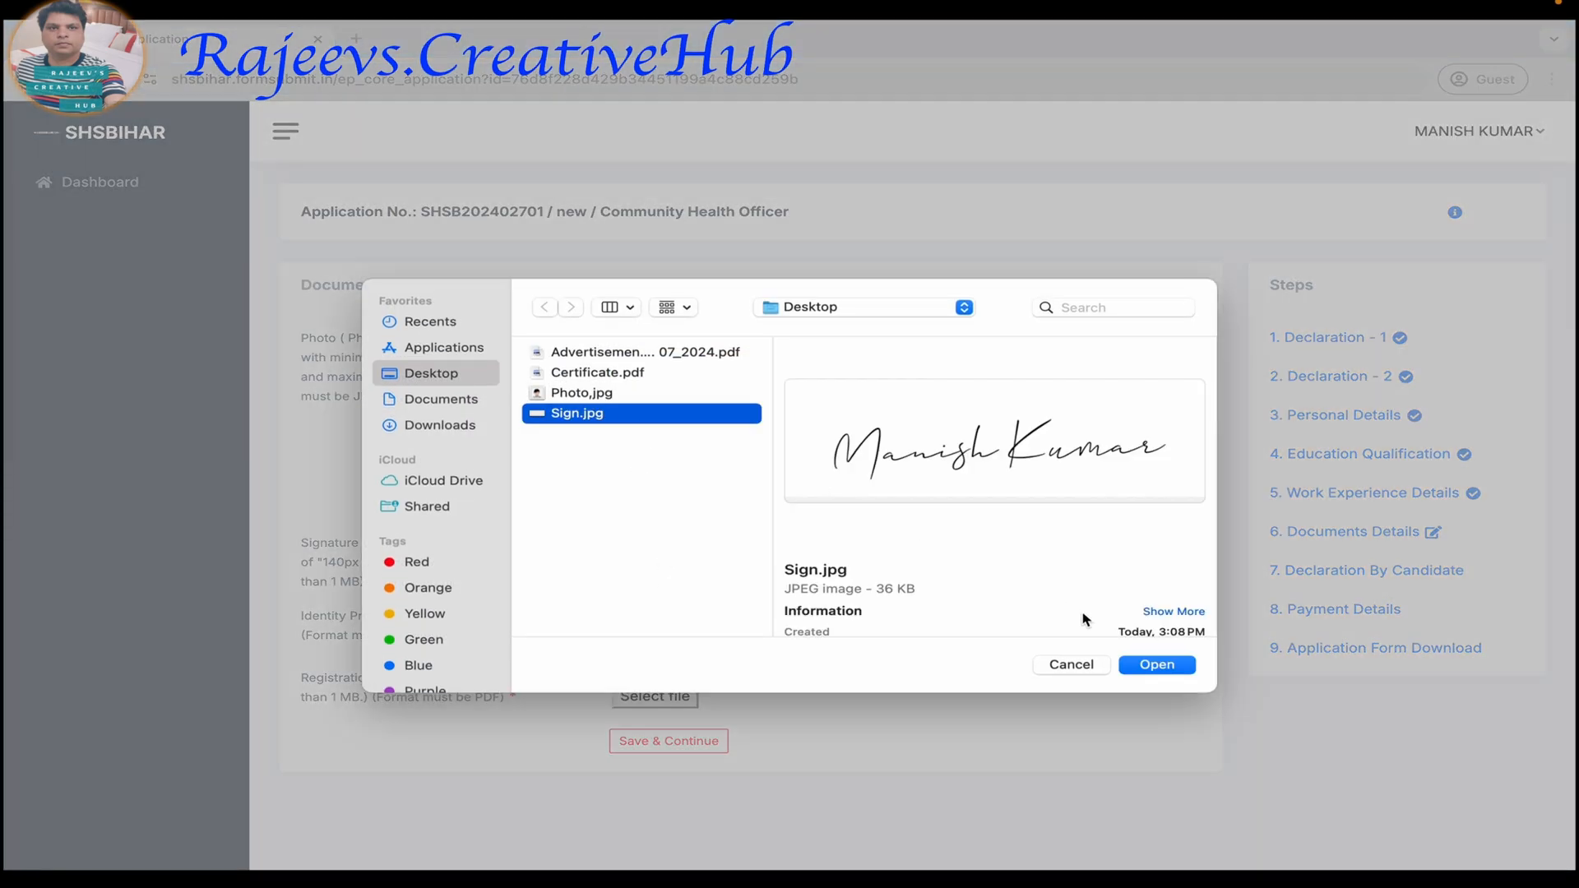
click(1165, 669)
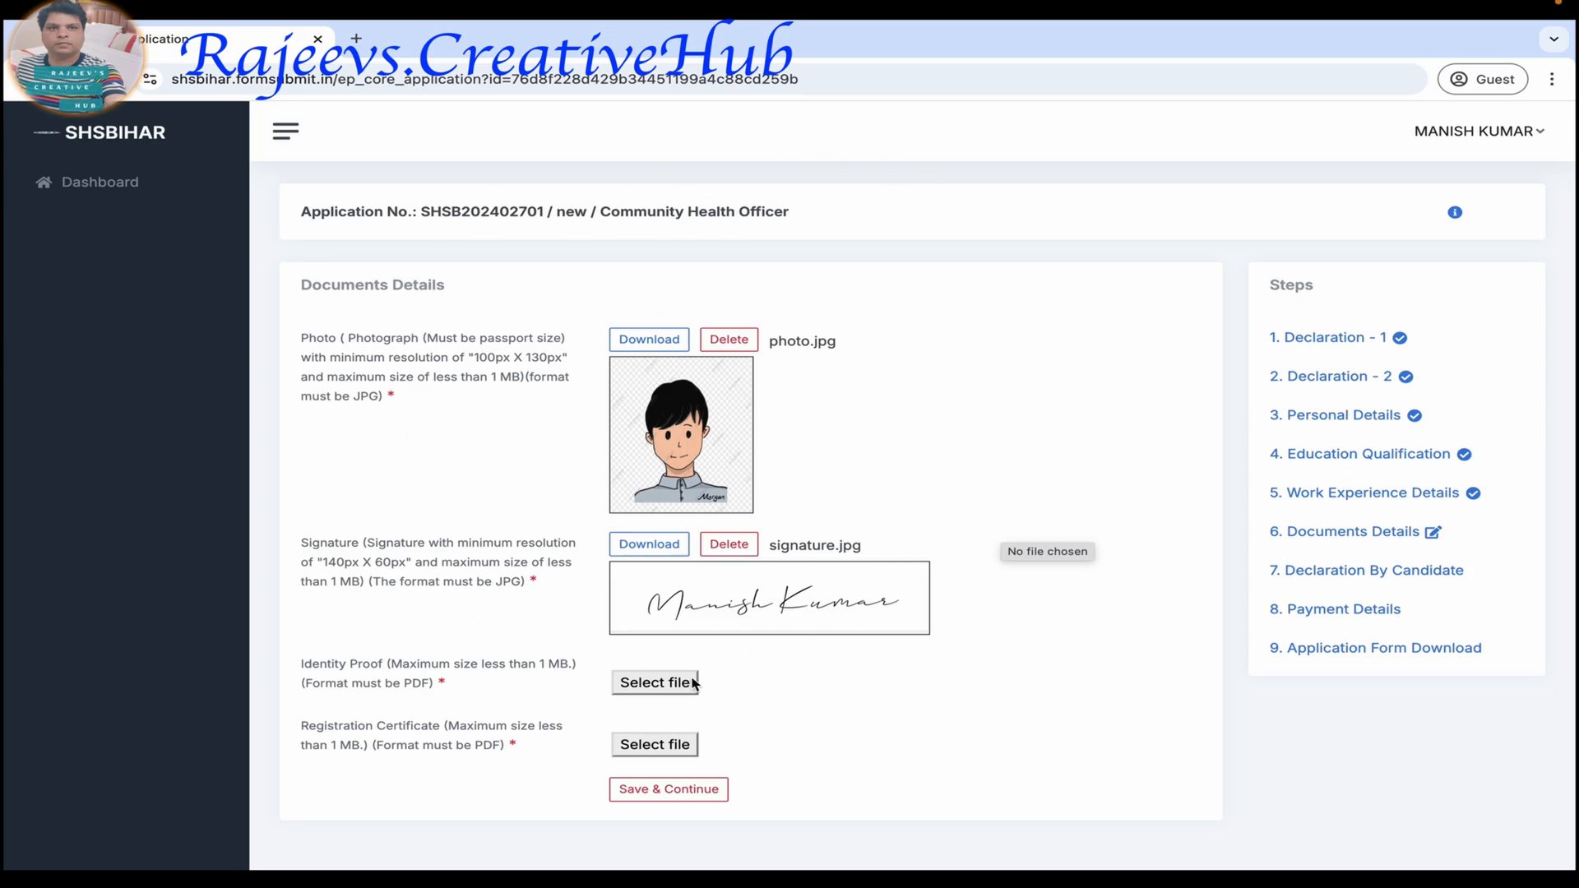
Upload Certificate.pdf as both the identity proof and the registration certificate, and save the documents details.
click(656, 683)
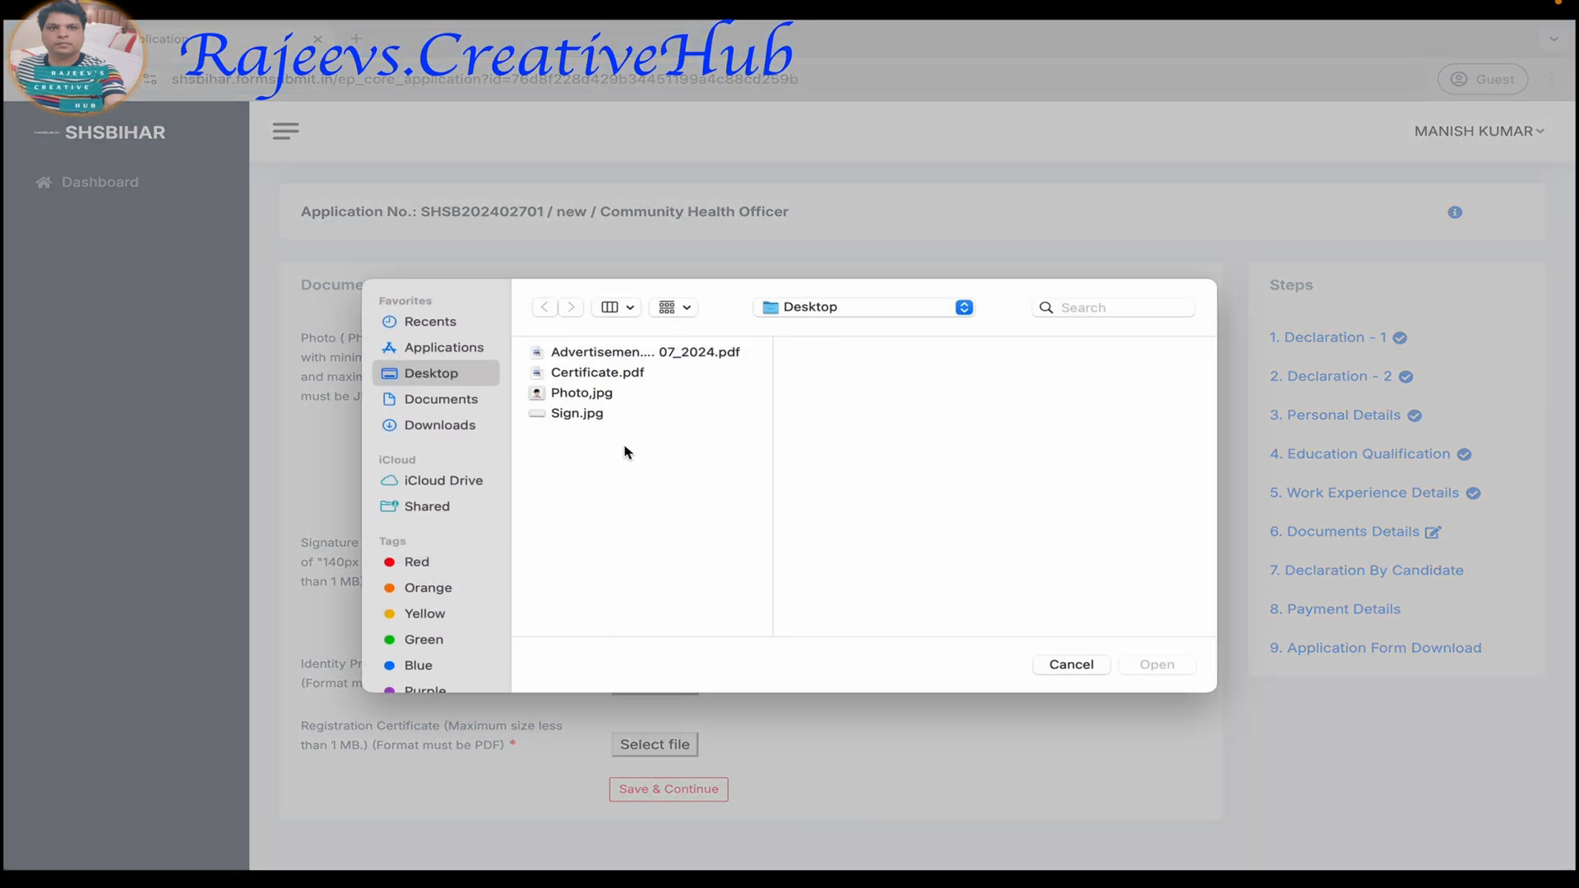
click(616, 377)
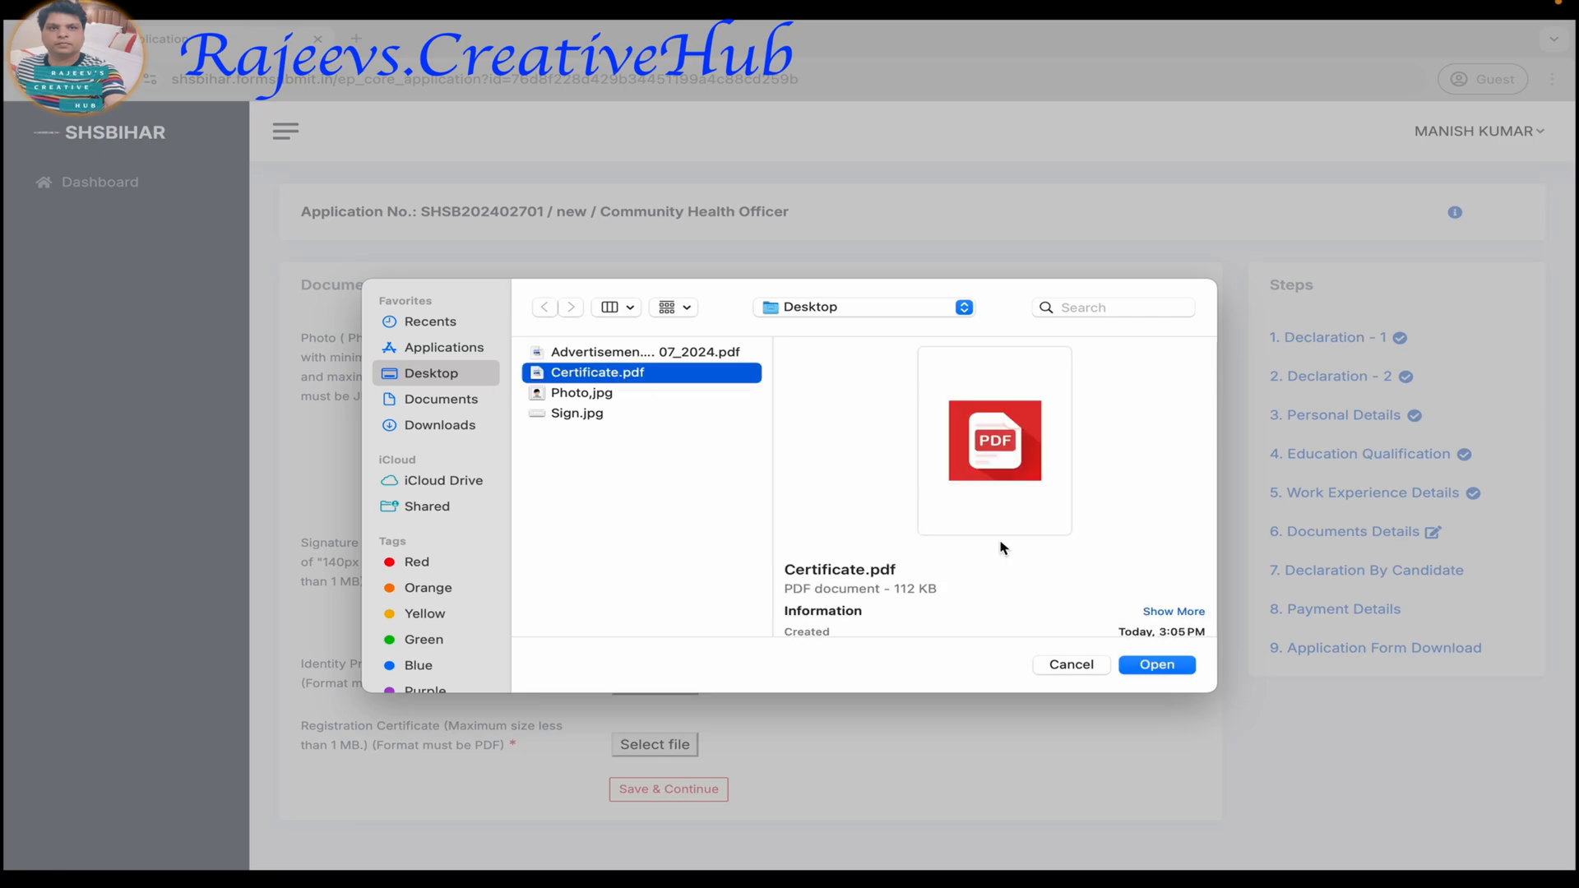
click(1158, 663)
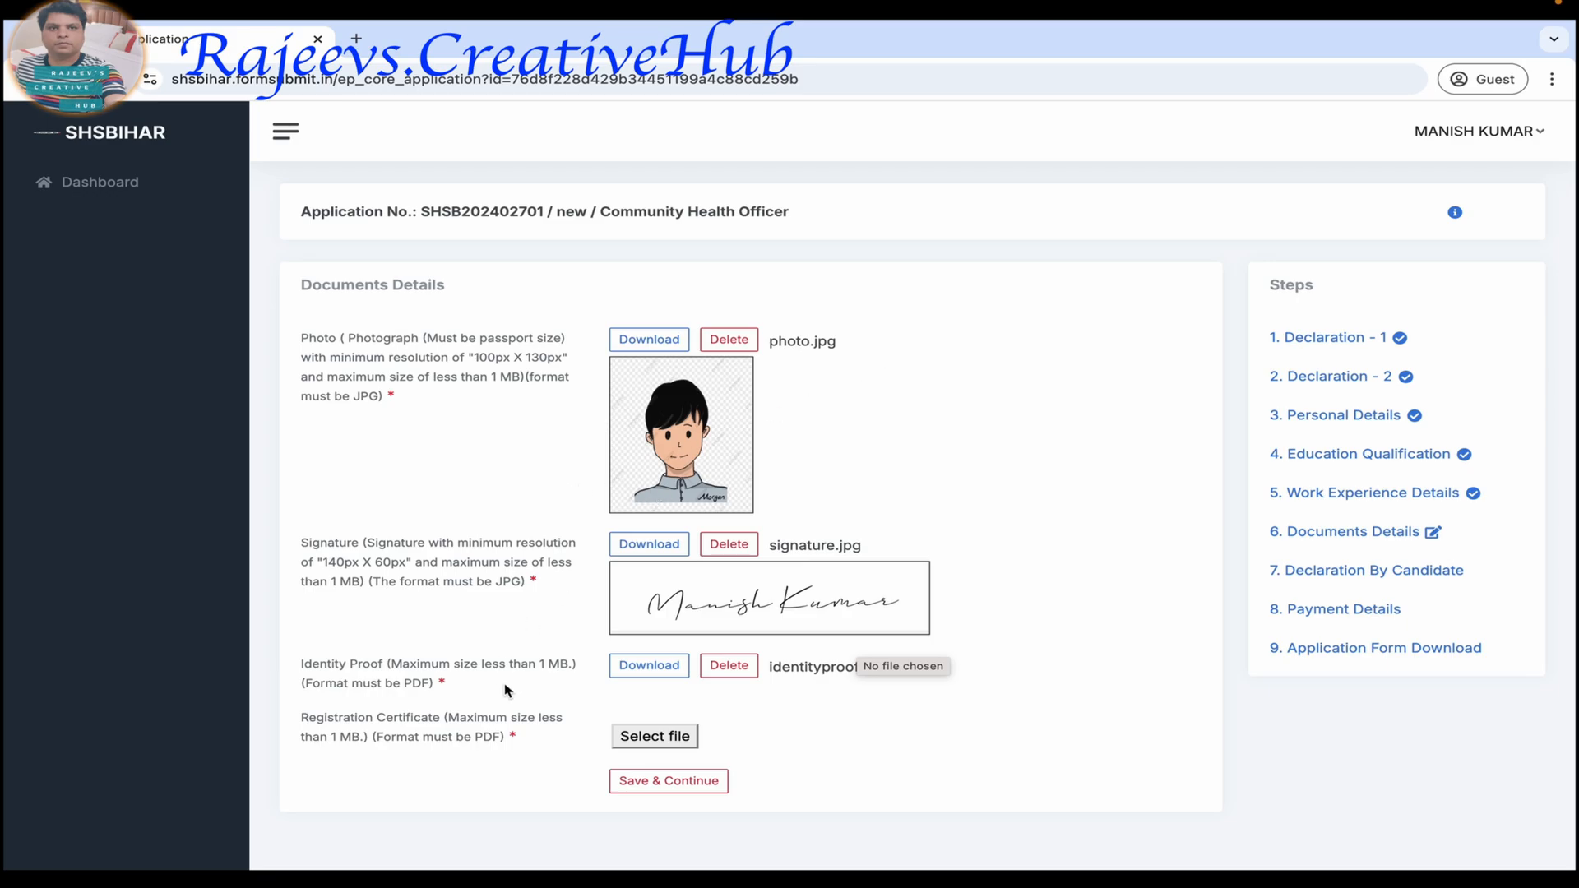
click(653, 737)
click(596, 374)
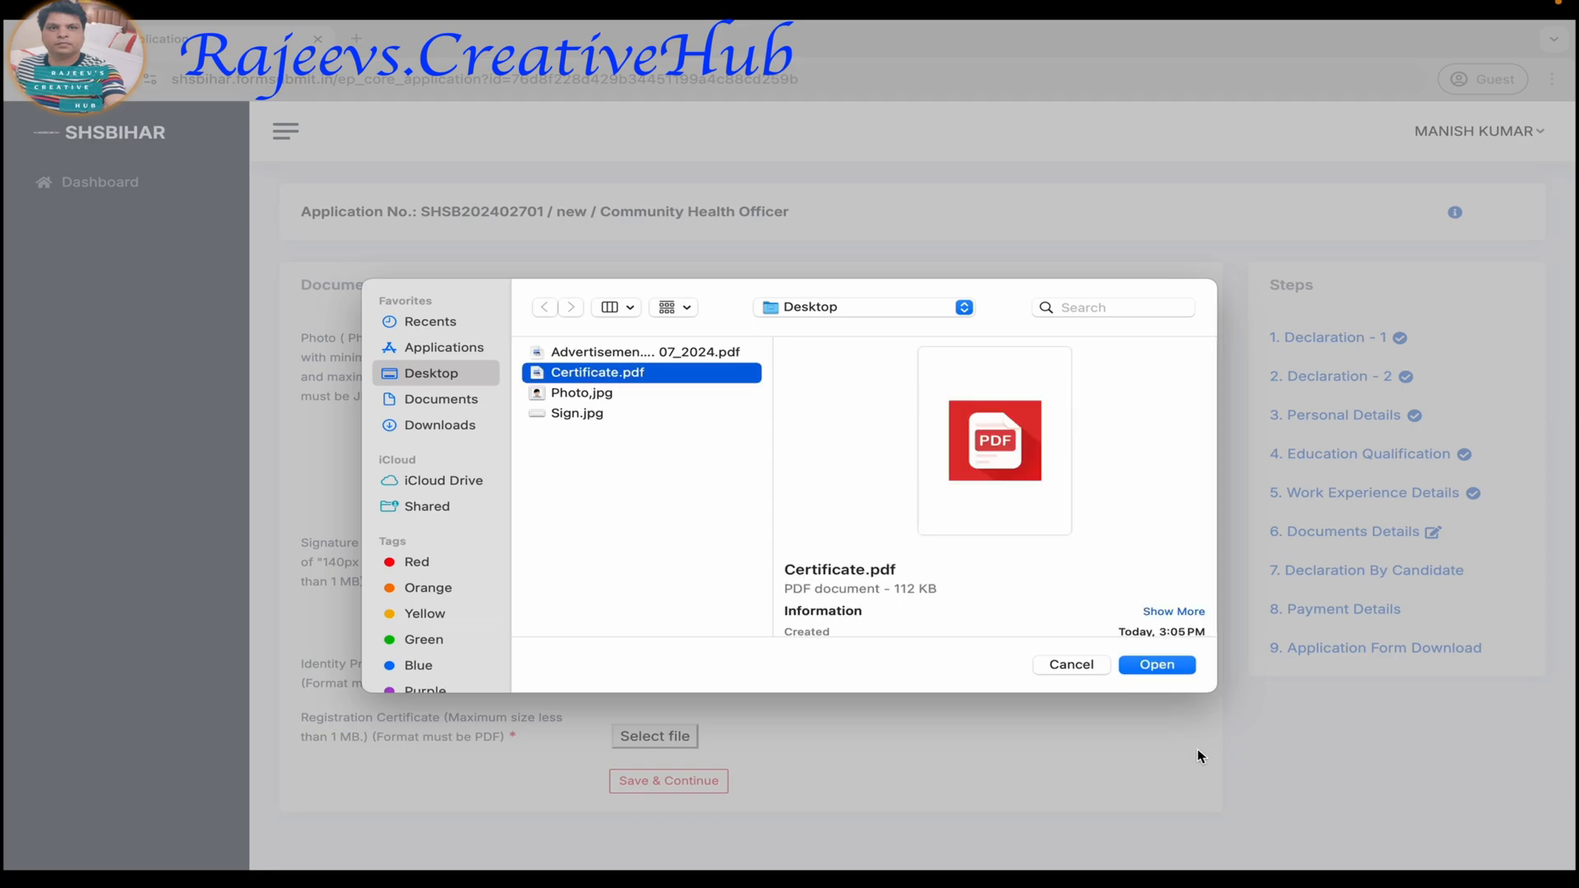
click(1159, 666)
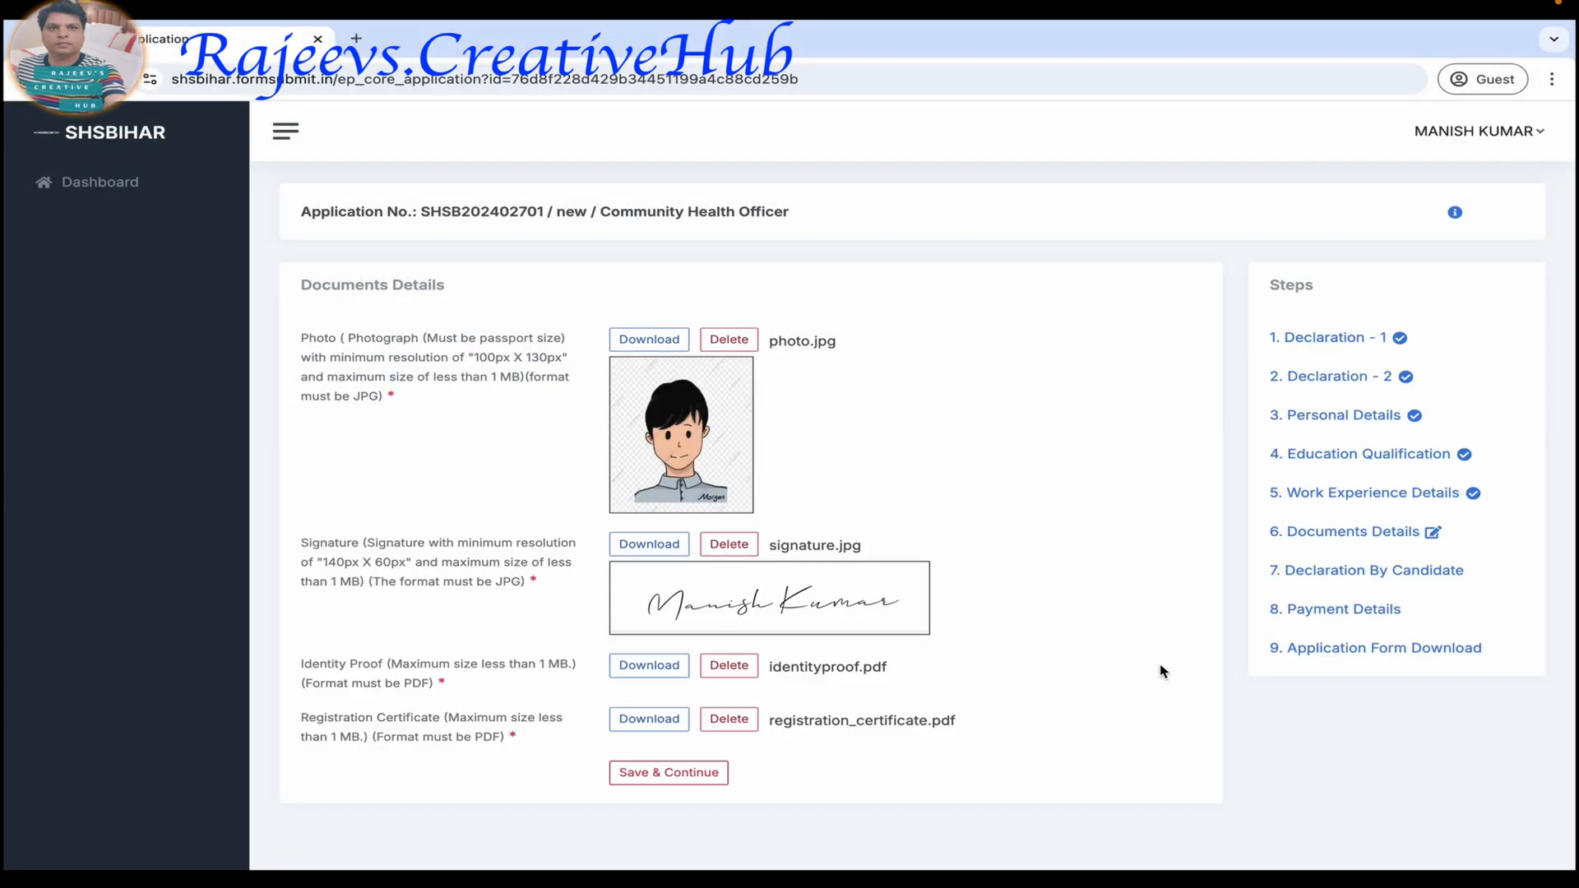
click(664, 773)
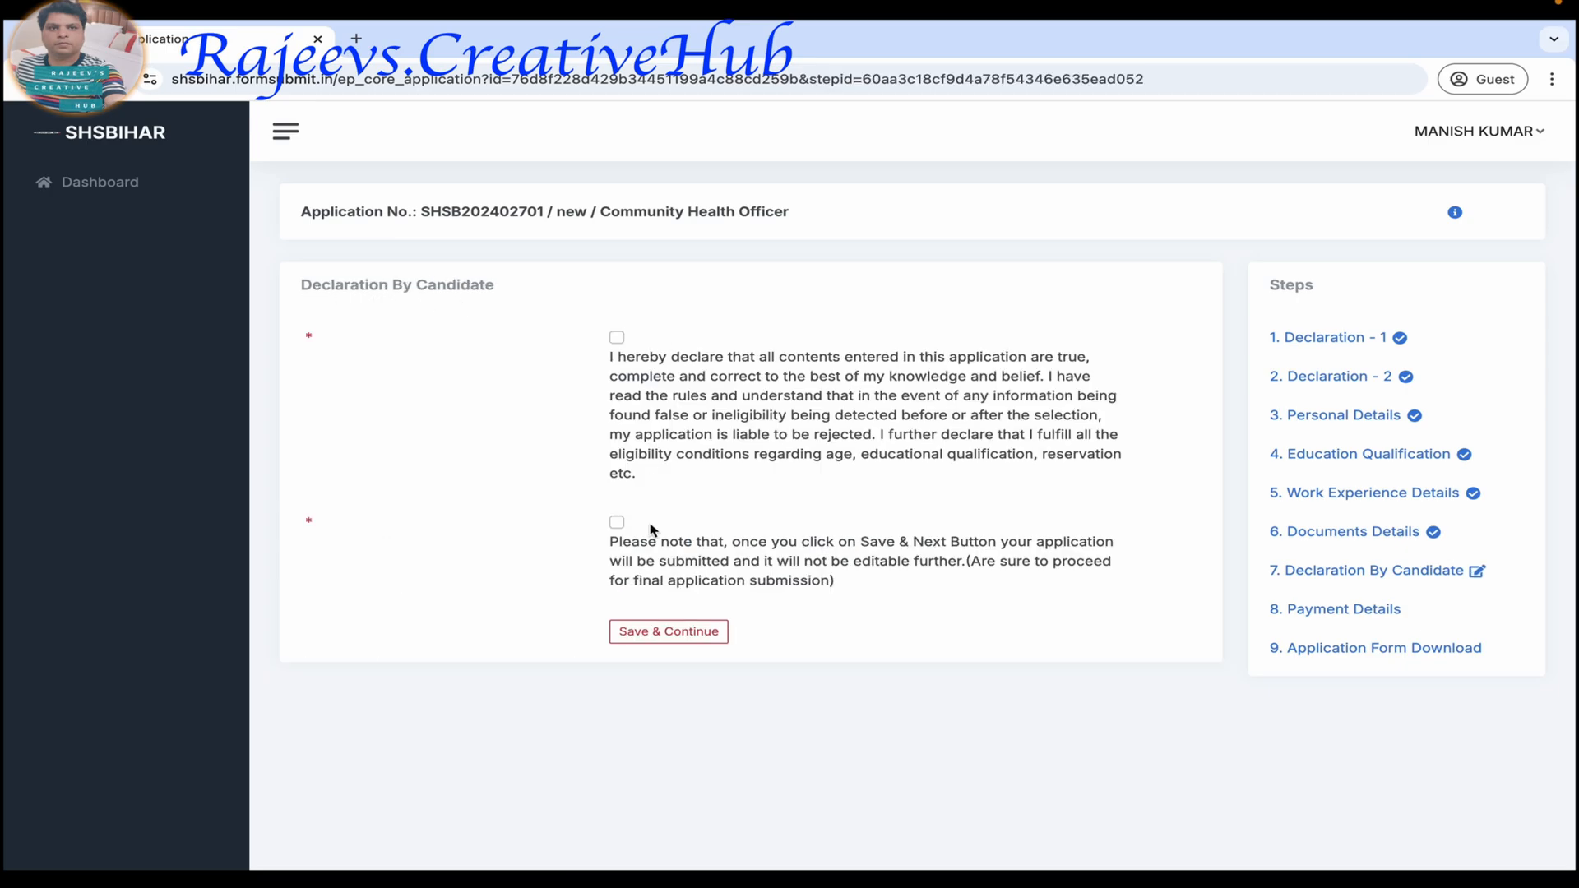
Tick both declaration checkboxes in Declaration By Candidate.
click(617, 338)
click(617, 523)
Review the saved answers in Declaration - 1 and Declaration - 2.
click(1334, 339)
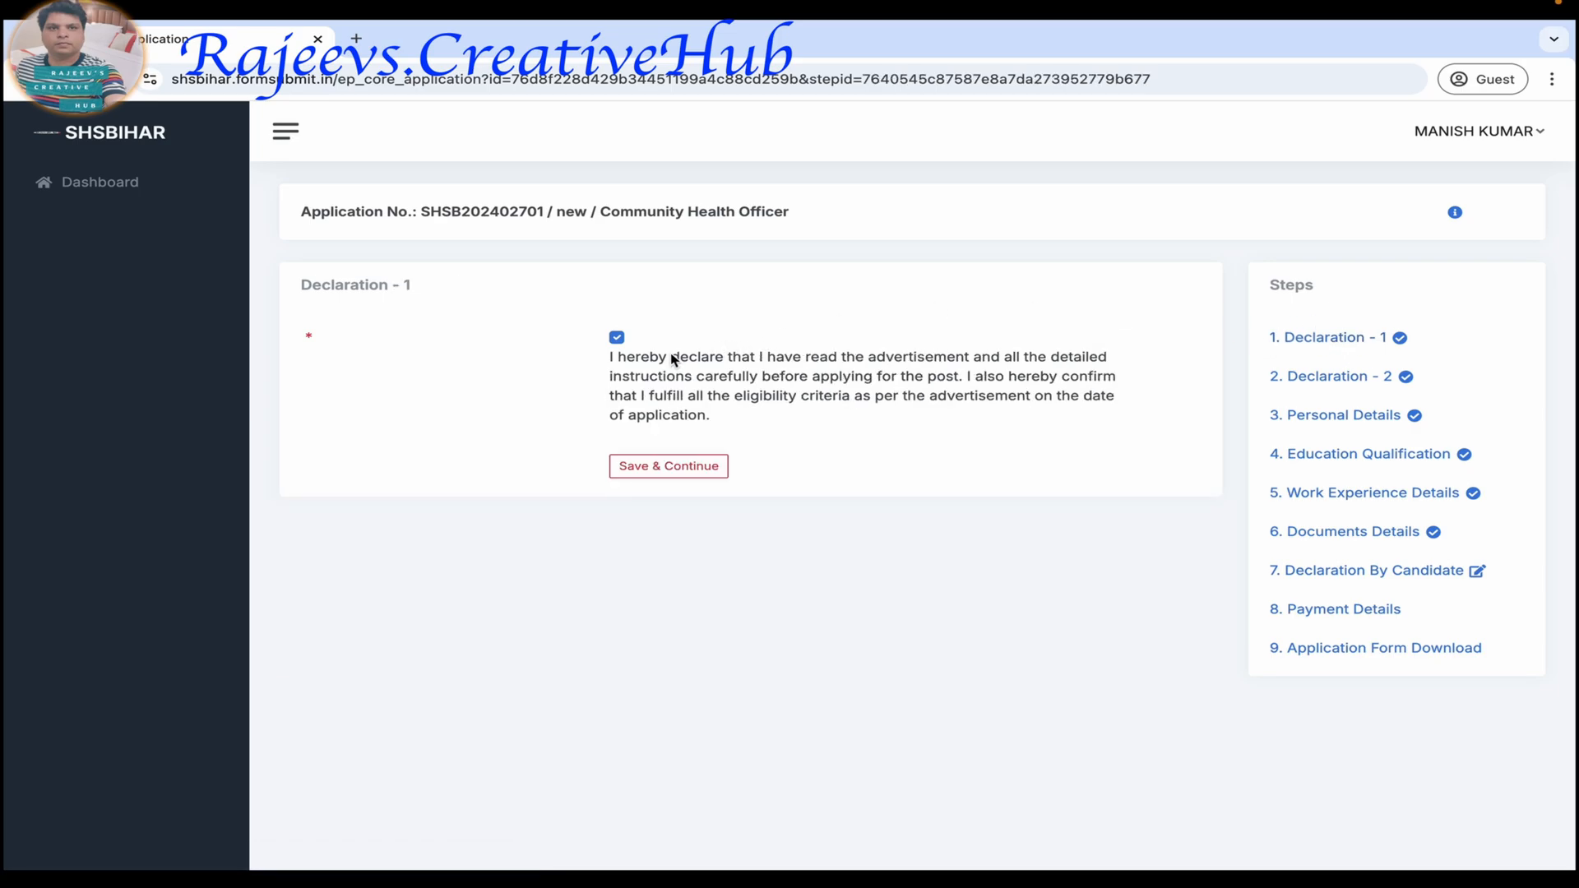
click(1336, 378)
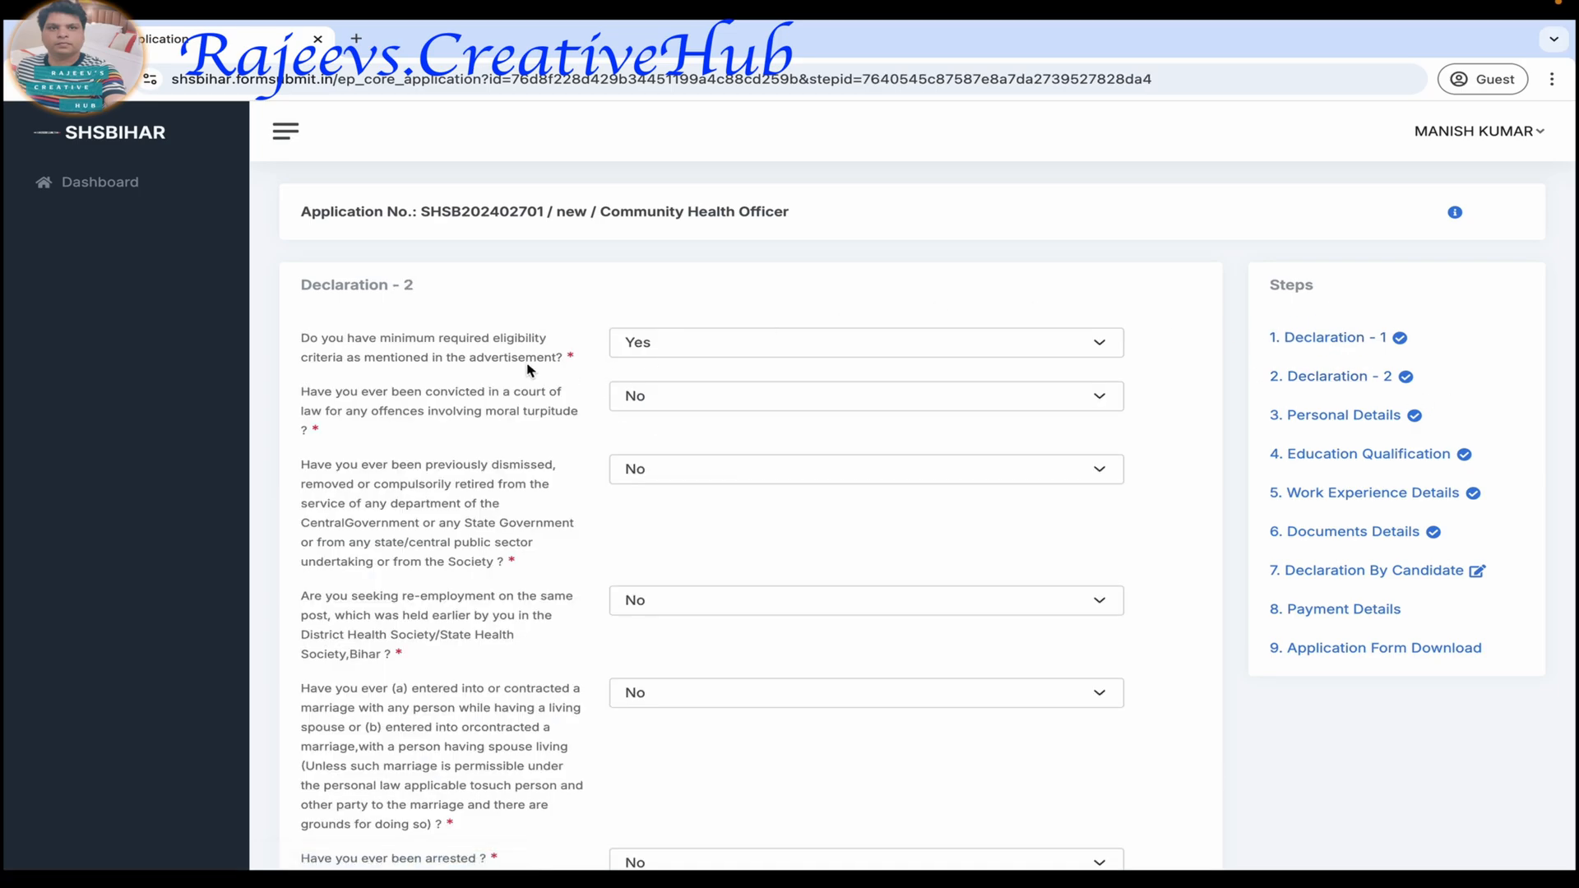
scroll(671, 530, down, 8)
scroll(671, 531, down, 1)
scroll(899, 591, up, 10)
Review all the Personal Details entries, from the full name to the permanent address.
click(1343, 414)
scroll(1180, 543, down, 5)
scroll(1180, 541, up, 6)
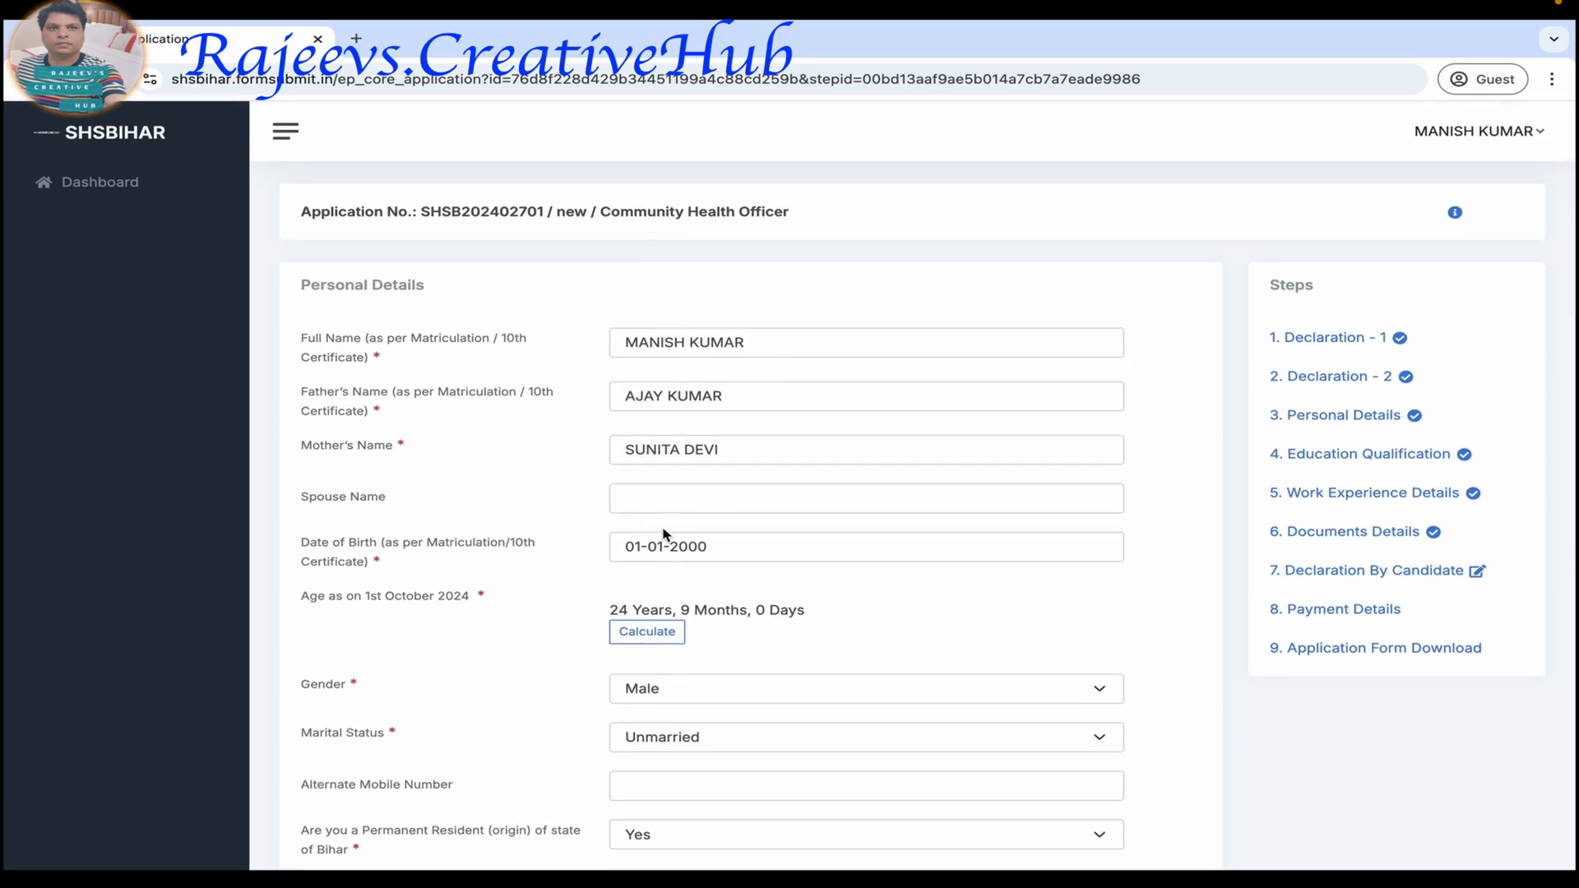
scroll(888, 606, down, 3)
scroll(888, 607, down, 3)
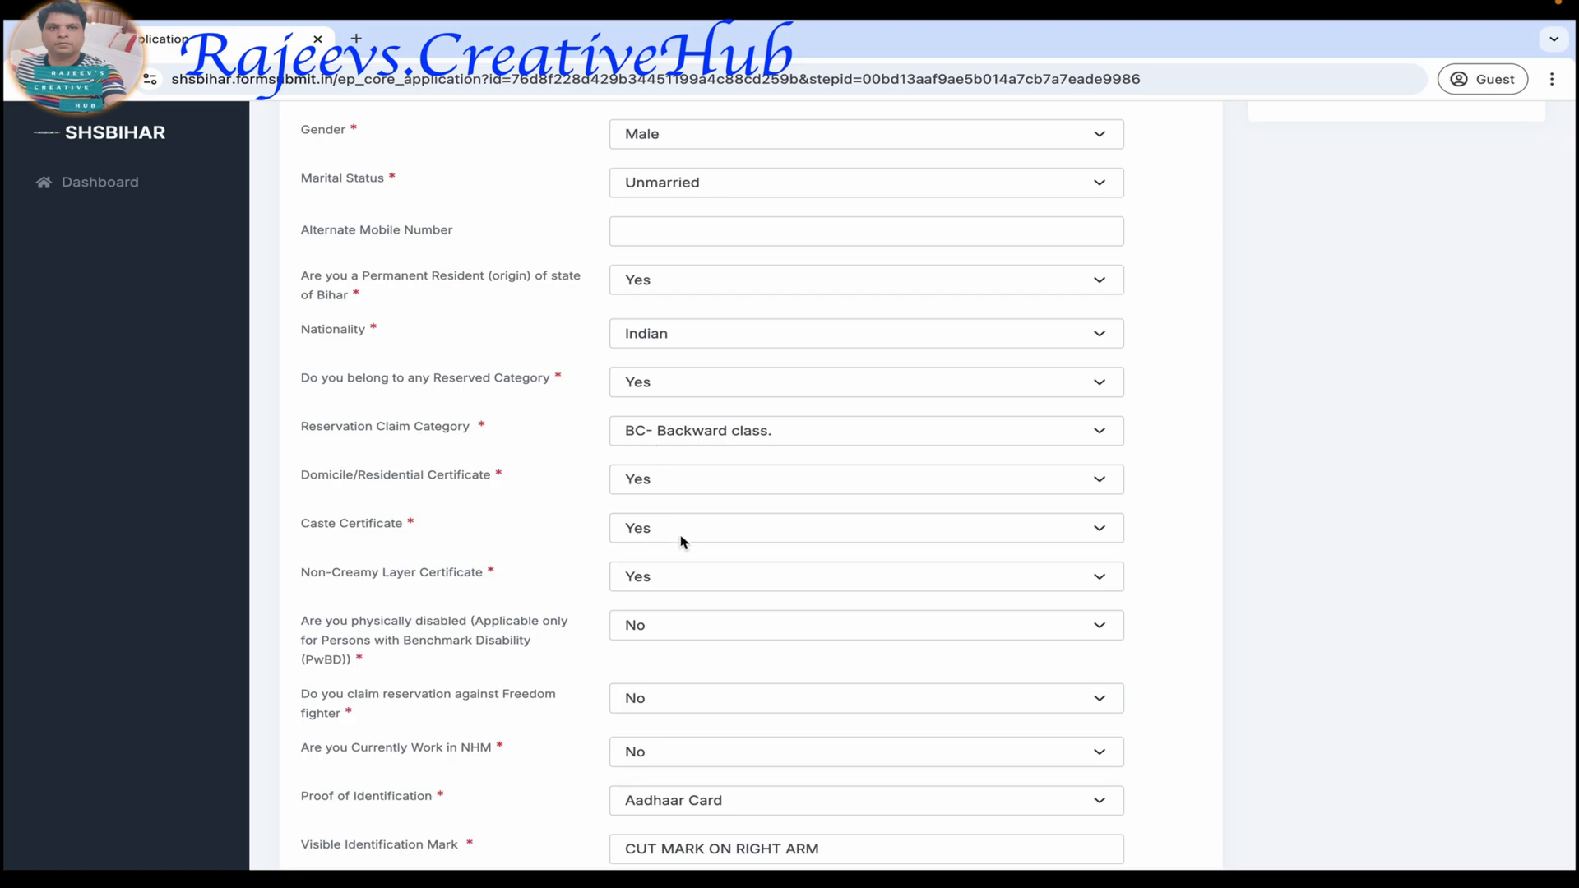
scroll(687, 568, down, 5)
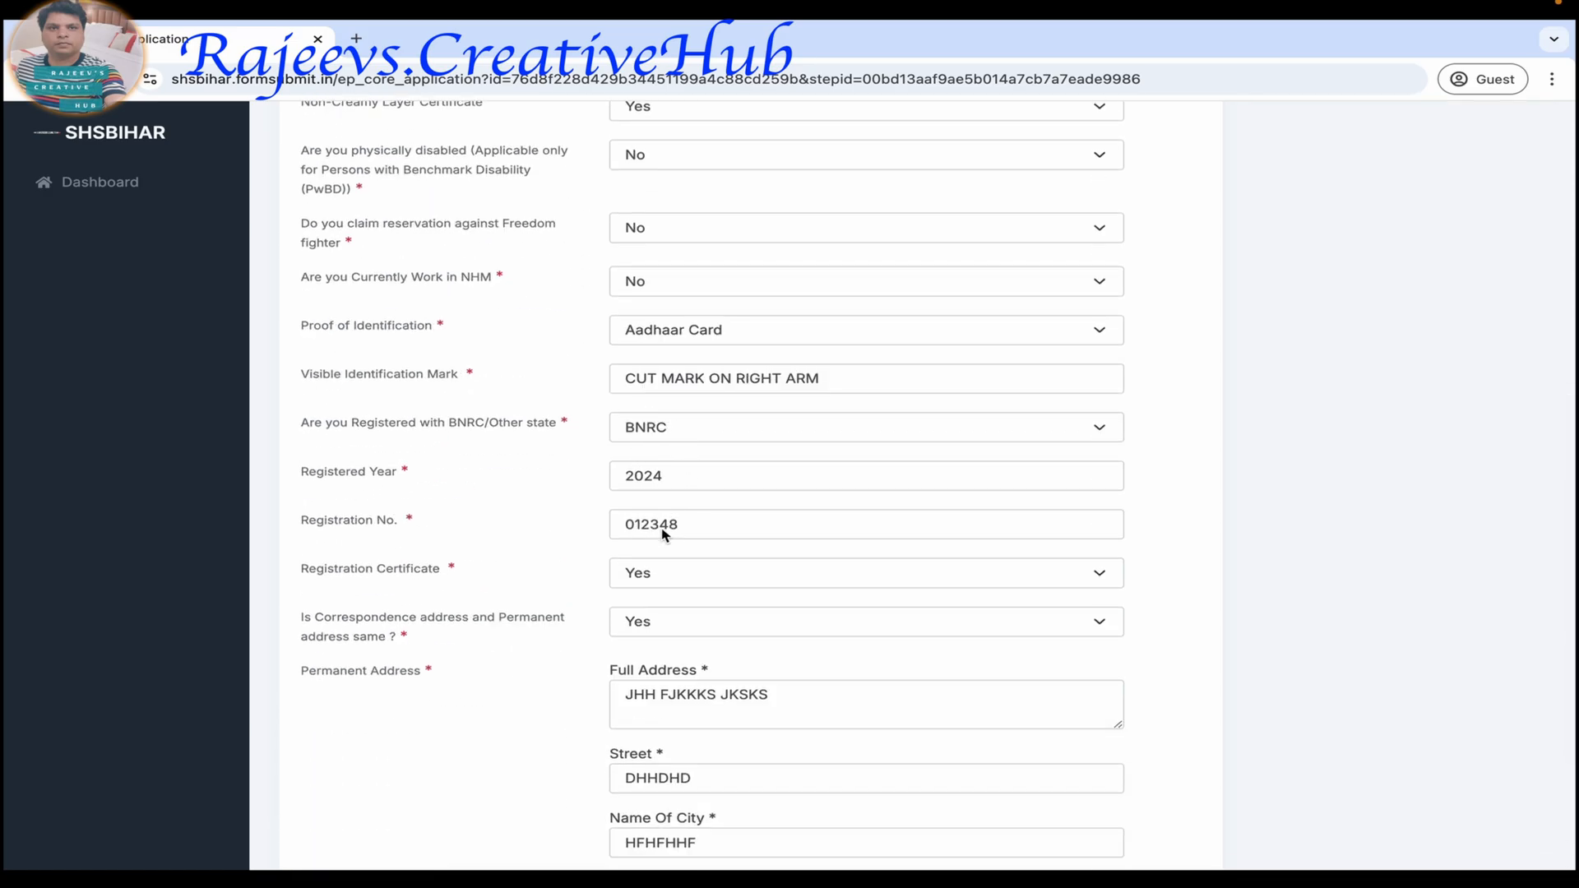
scroll(723, 736, down, 4)
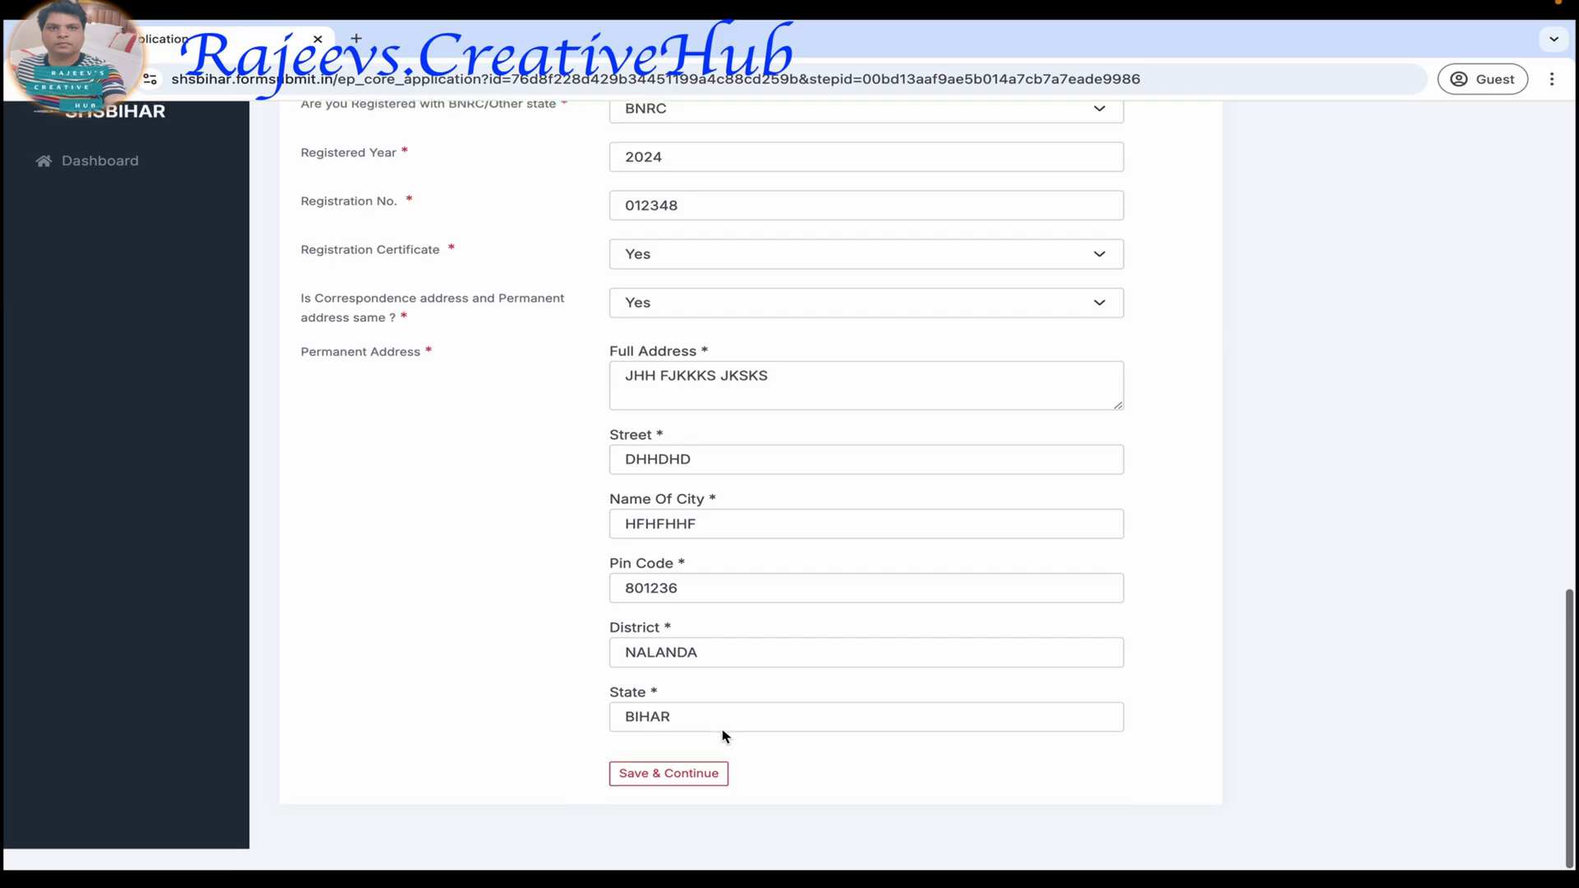
scroll(723, 736, up, 15)
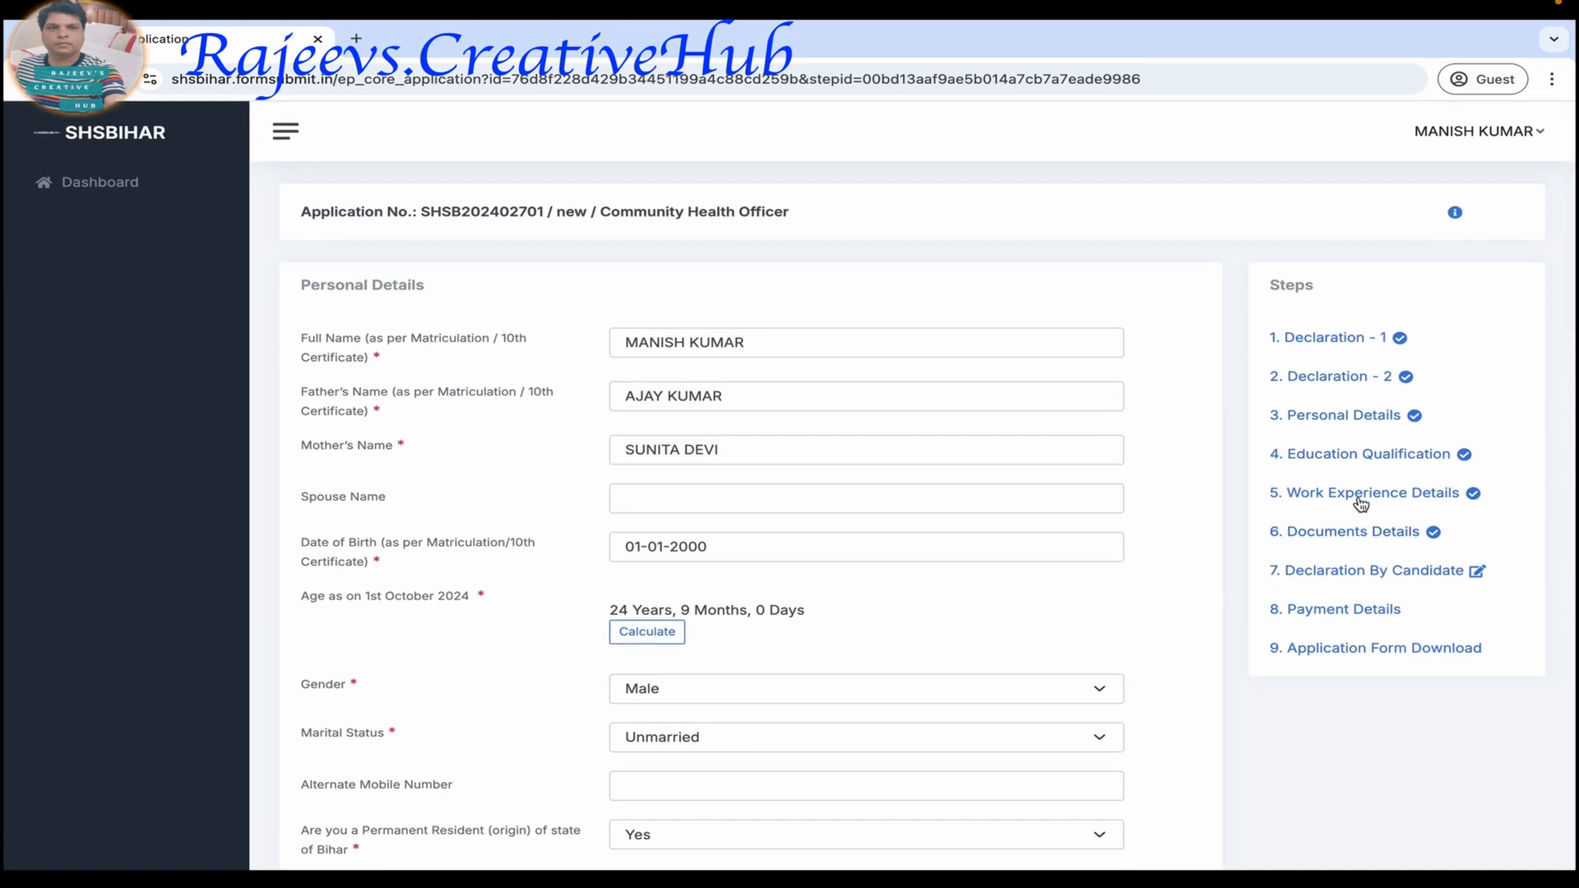
Review the Education Qualification entries and the uploaded files in Documents Details.
click(1353, 457)
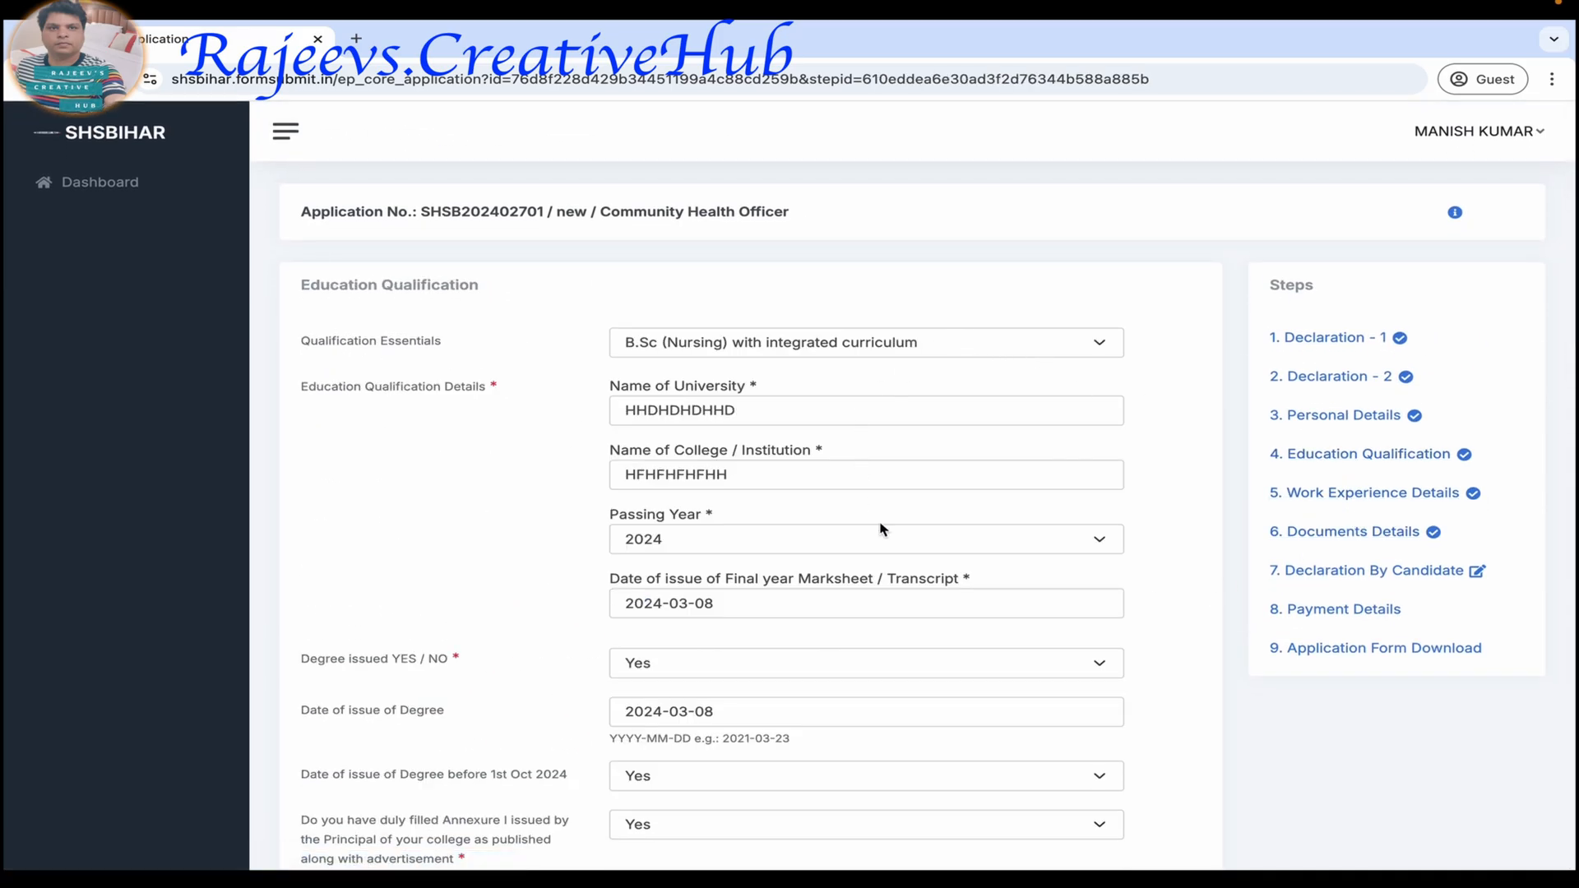
scroll(890, 712, down, 2)
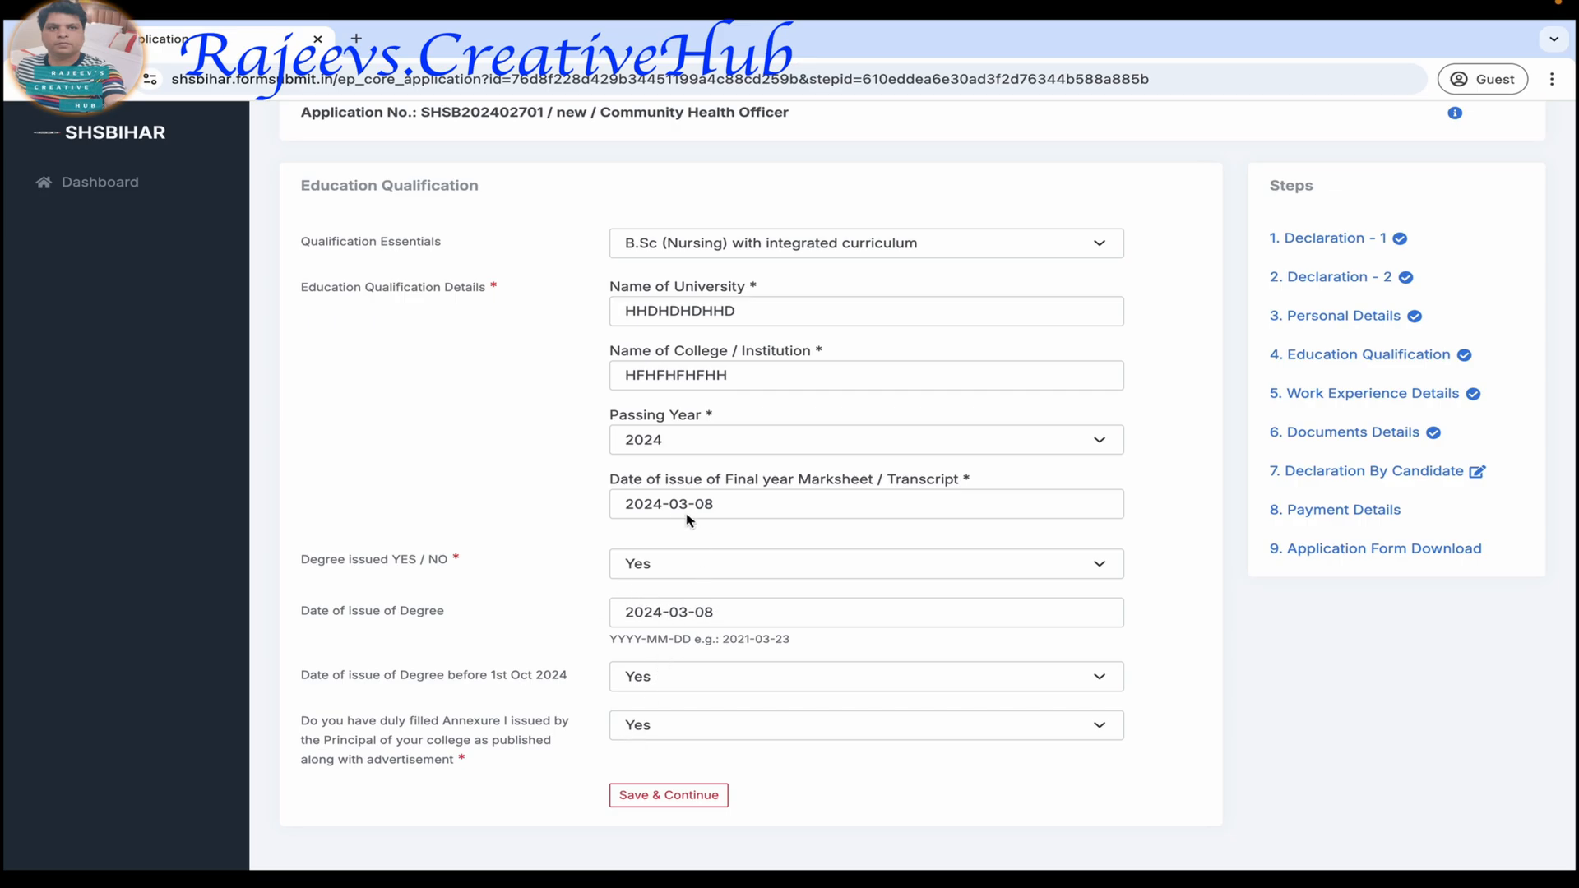
click(1355, 436)
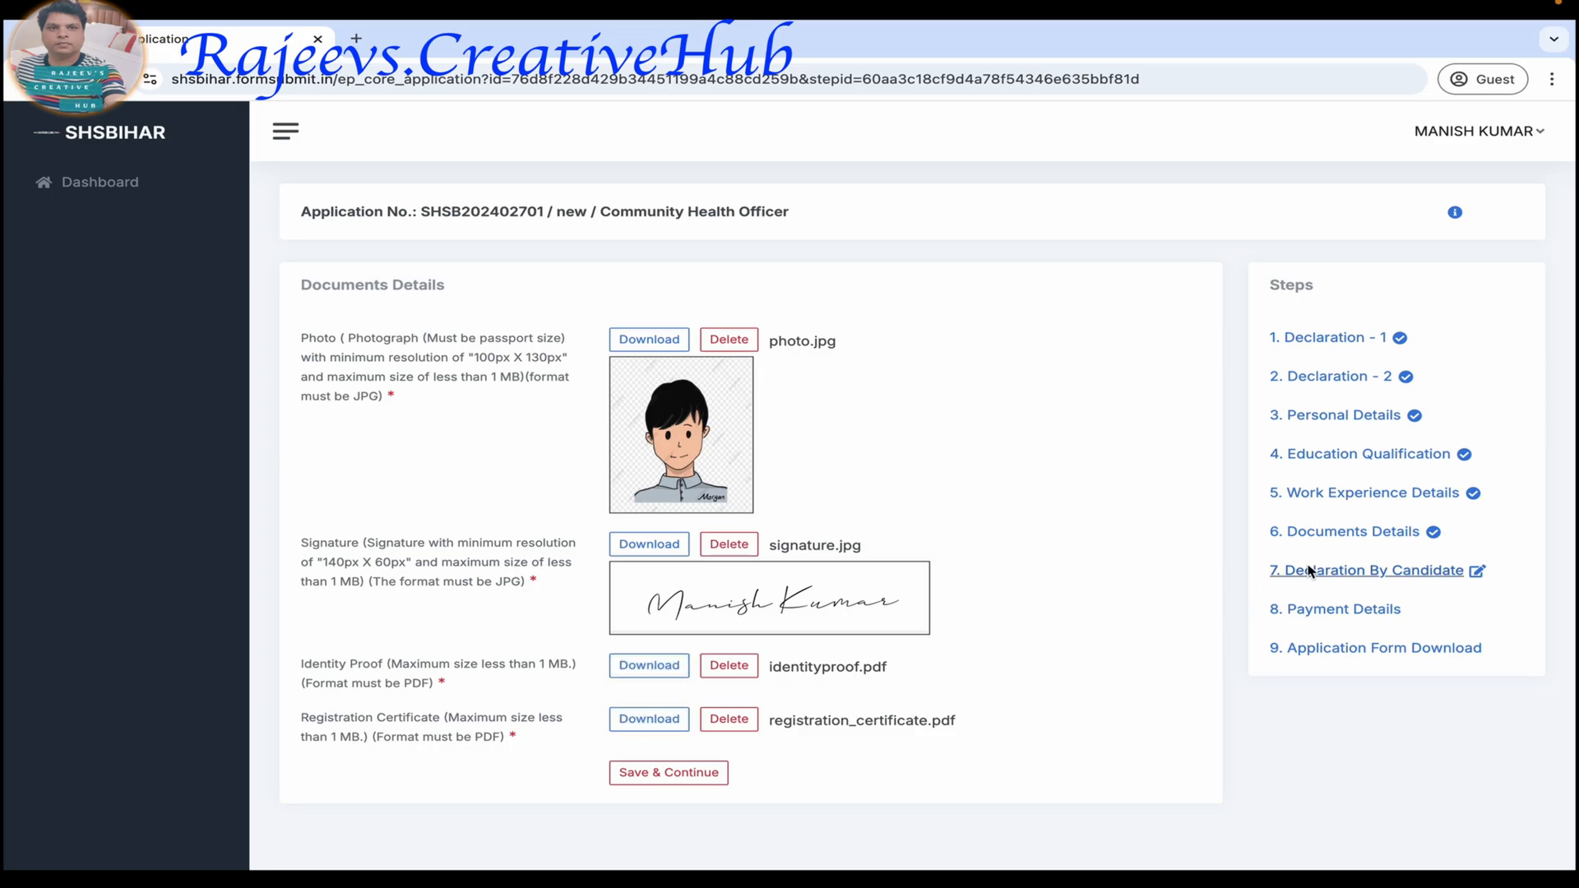
Tick both Declaration By Candidate checkboxes without saving, and check the Payment Details and Application Form Download steps.
click(1352, 573)
click(617, 338)
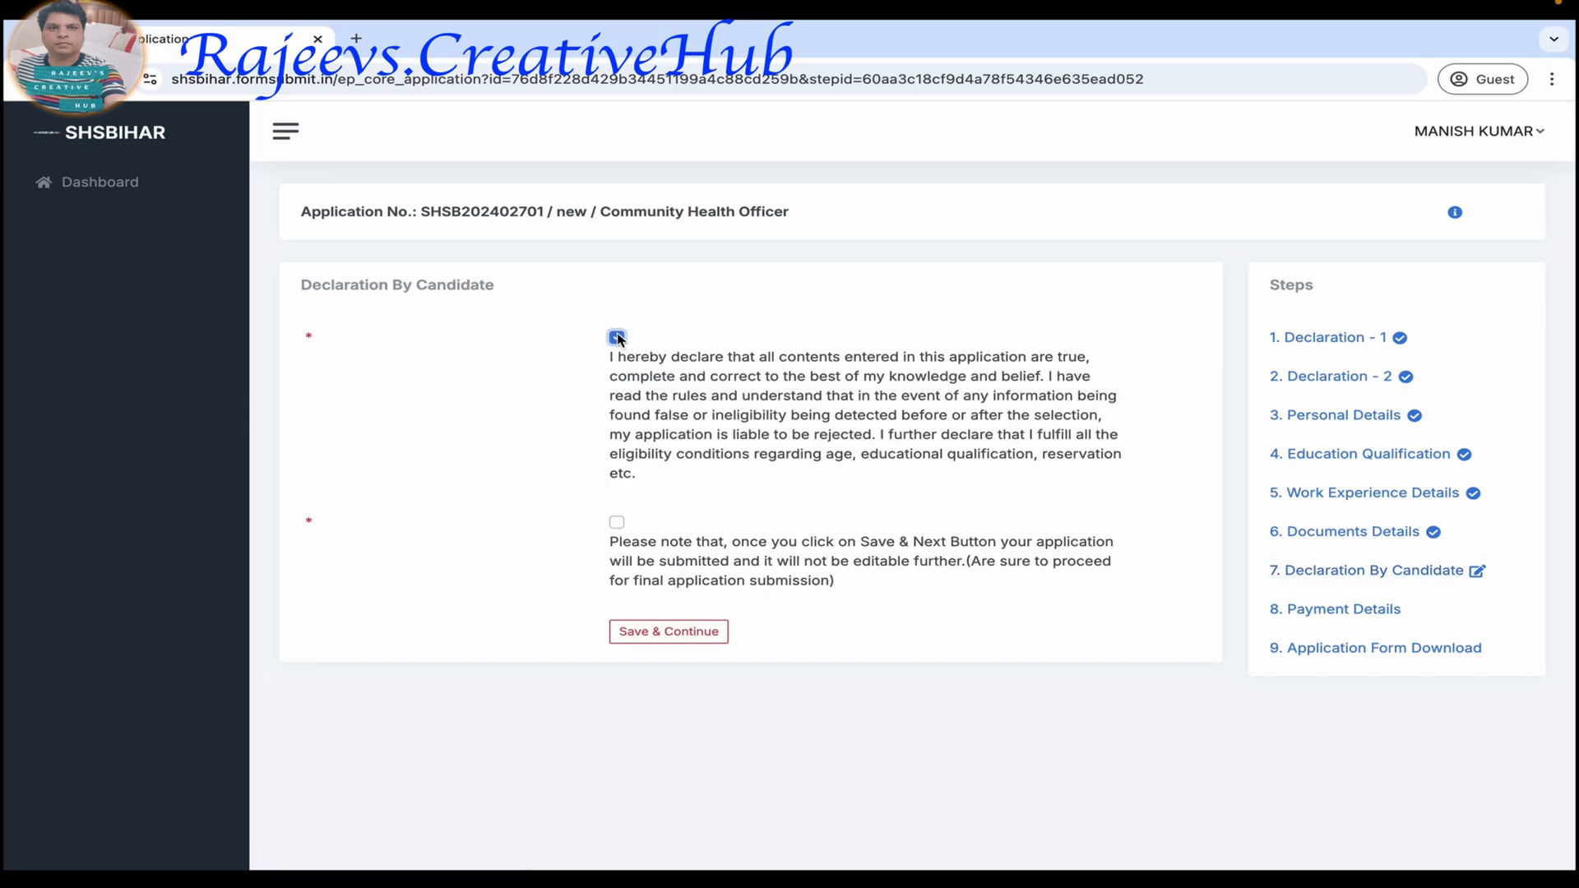
click(616, 524)
click(1337, 612)
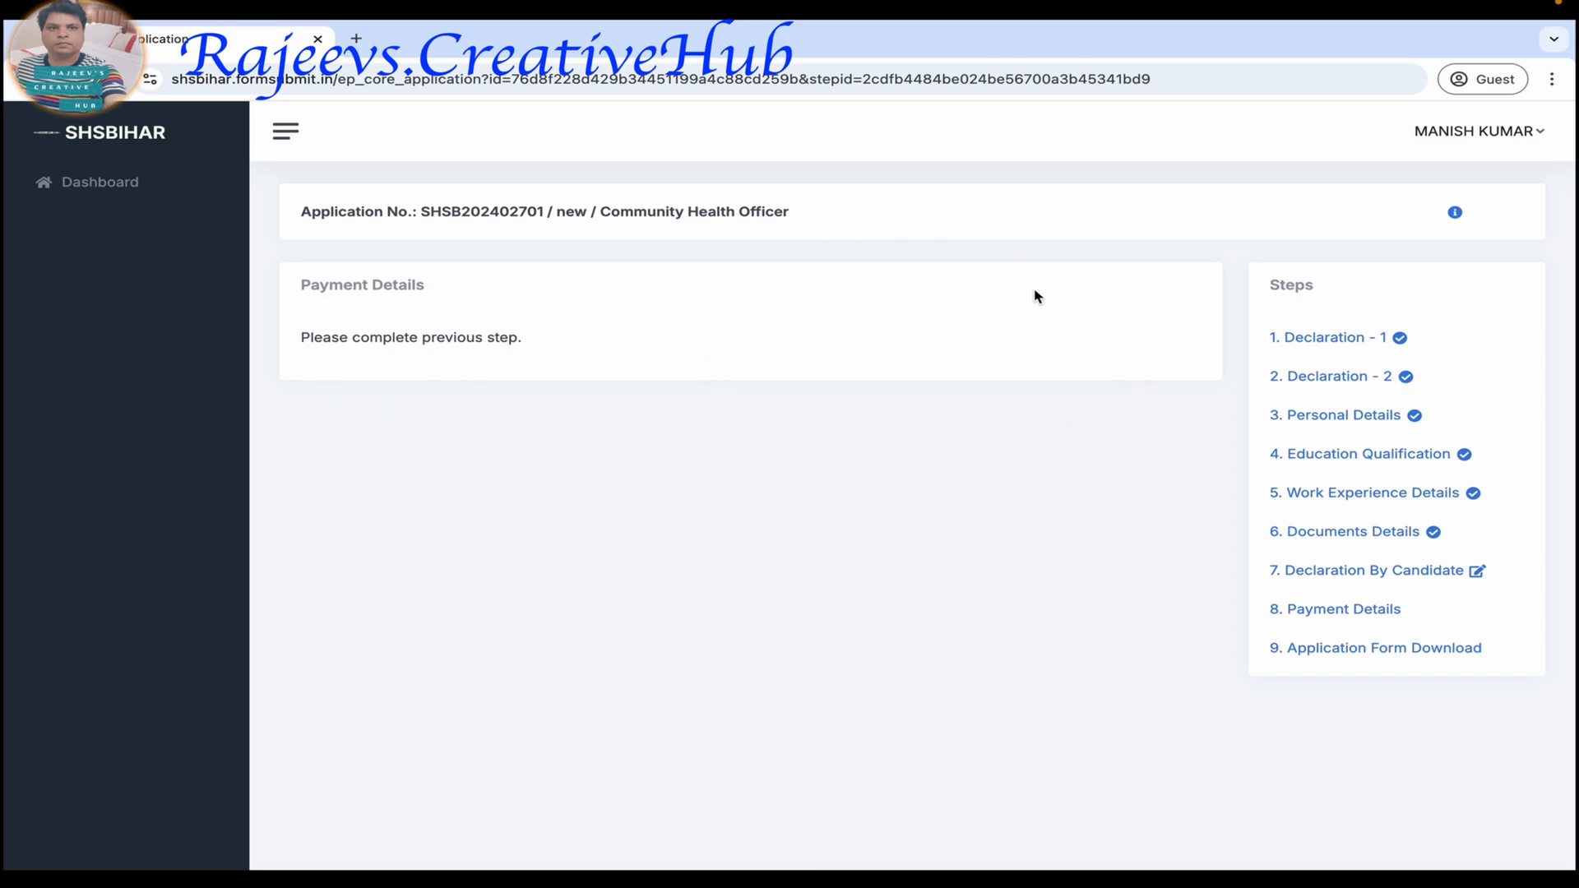
click(1348, 650)
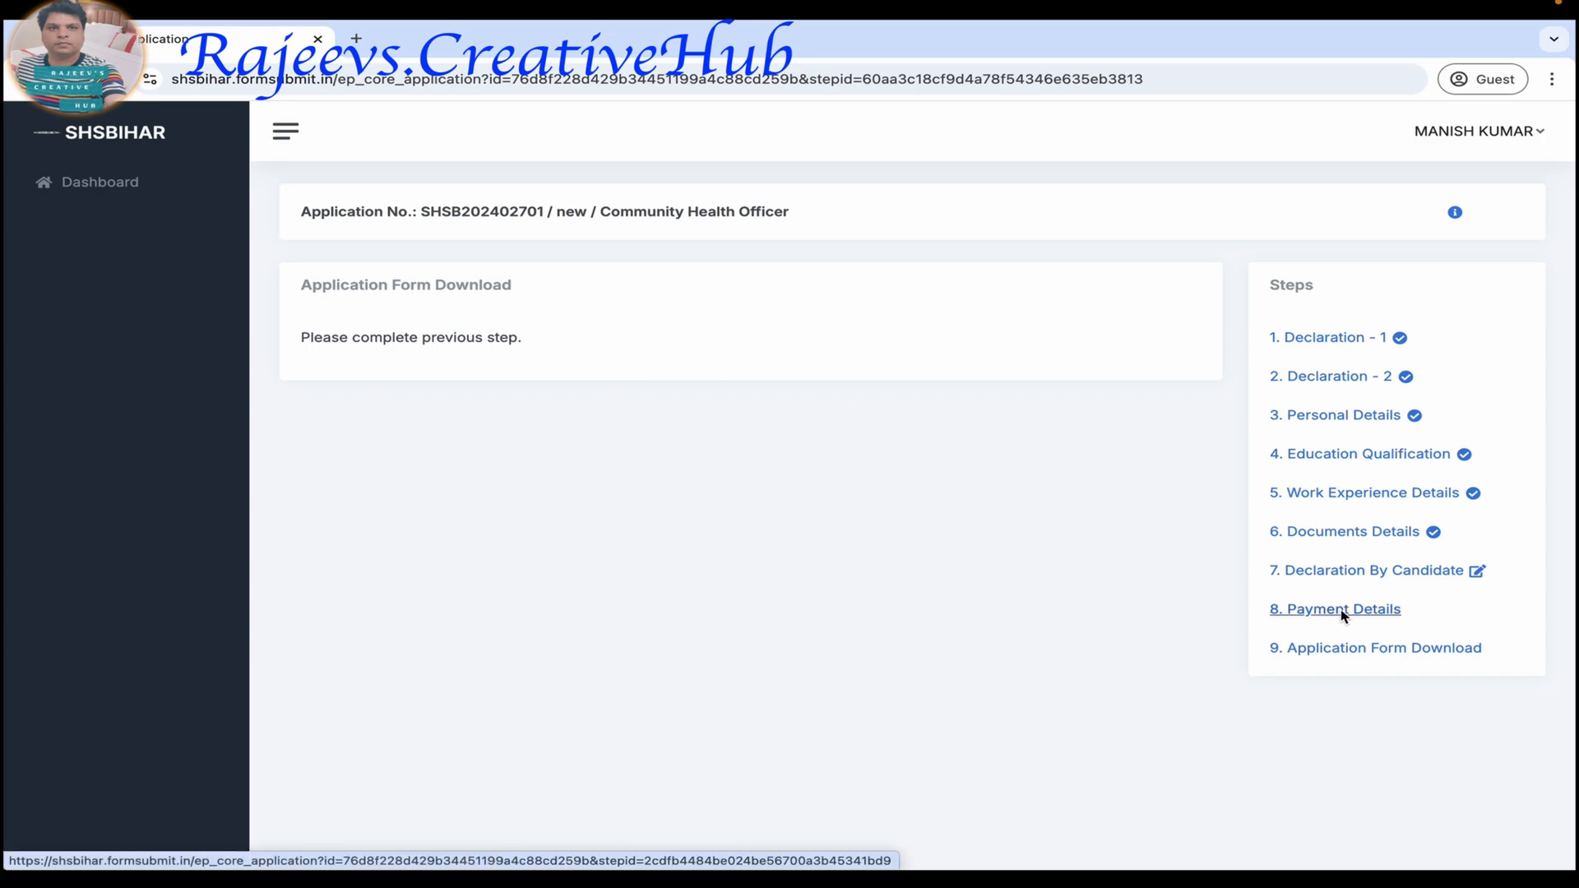
Return to Declaration By Candidate, tick both checkboxes again, and reopen the payment and form download steps.
click(1353, 575)
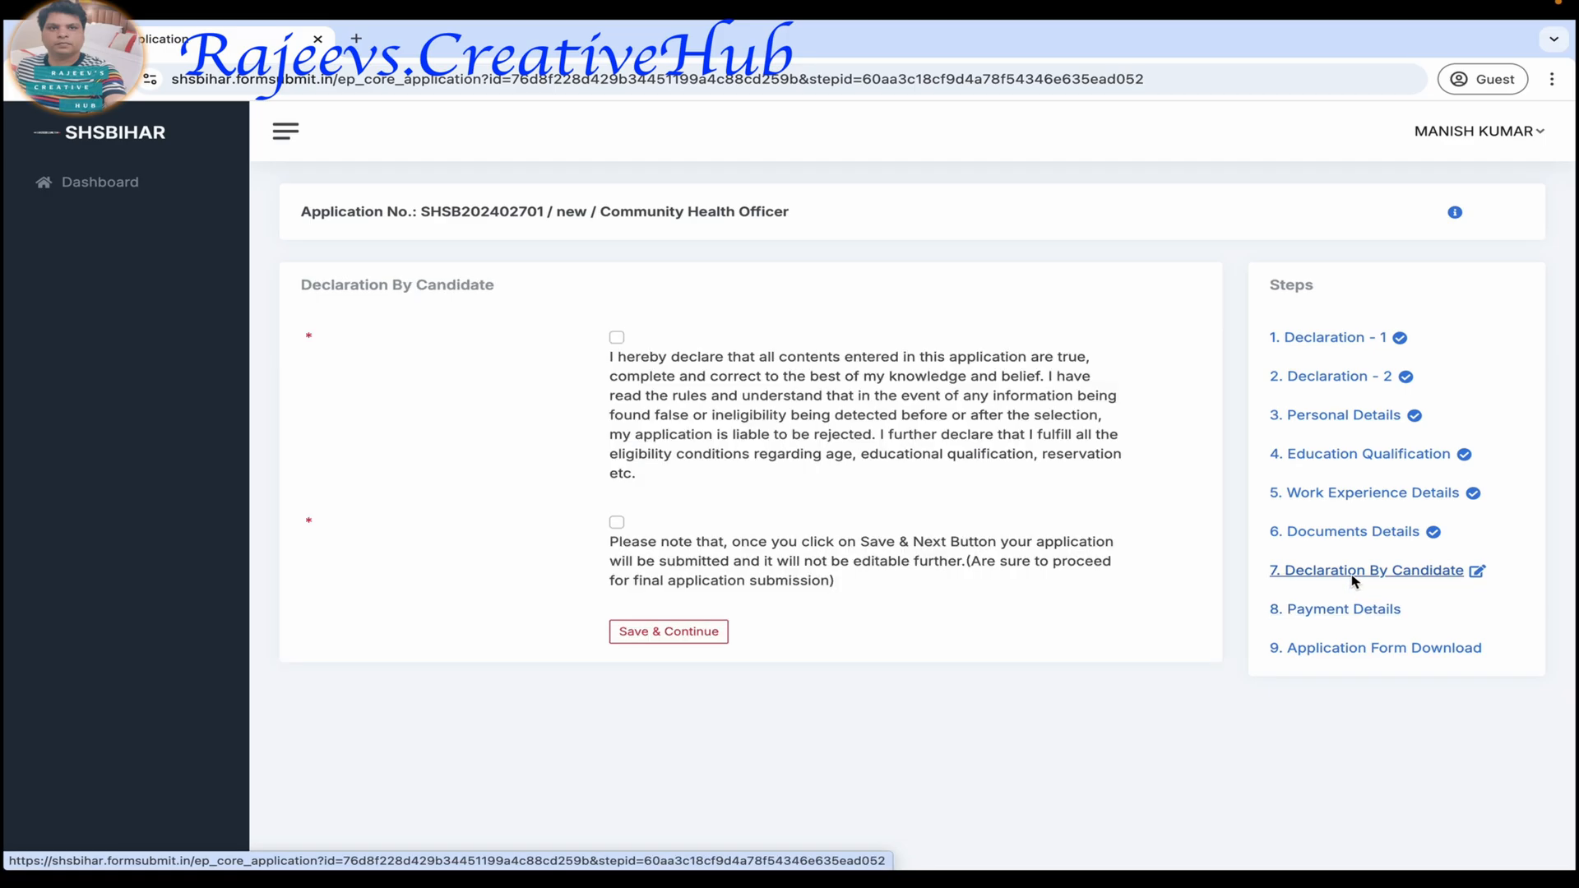
click(617, 337)
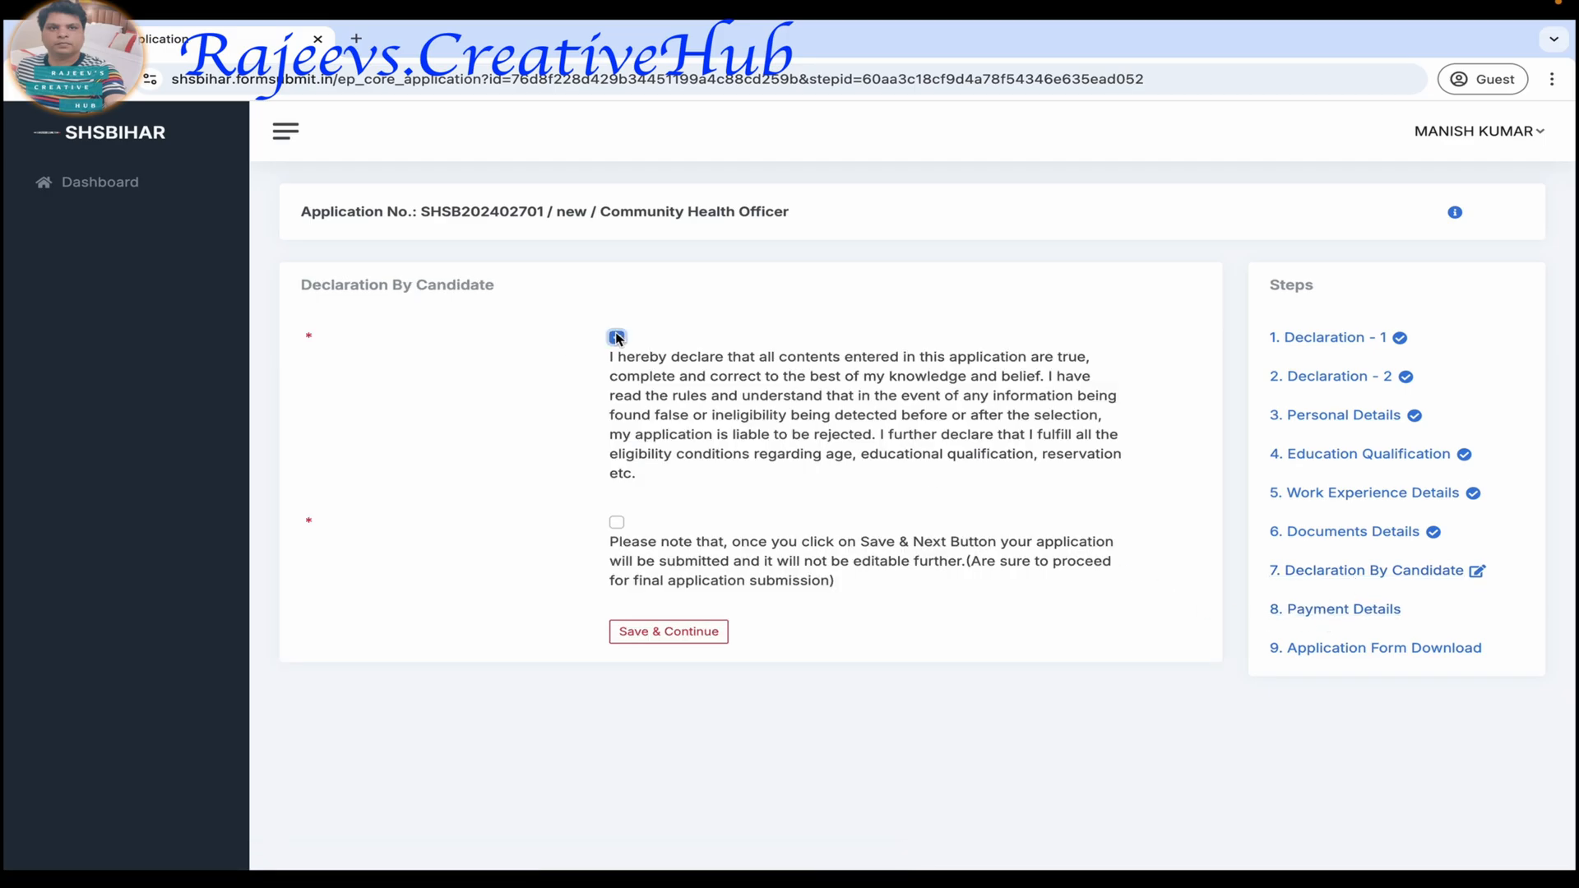
click(617, 522)
click(1343, 613)
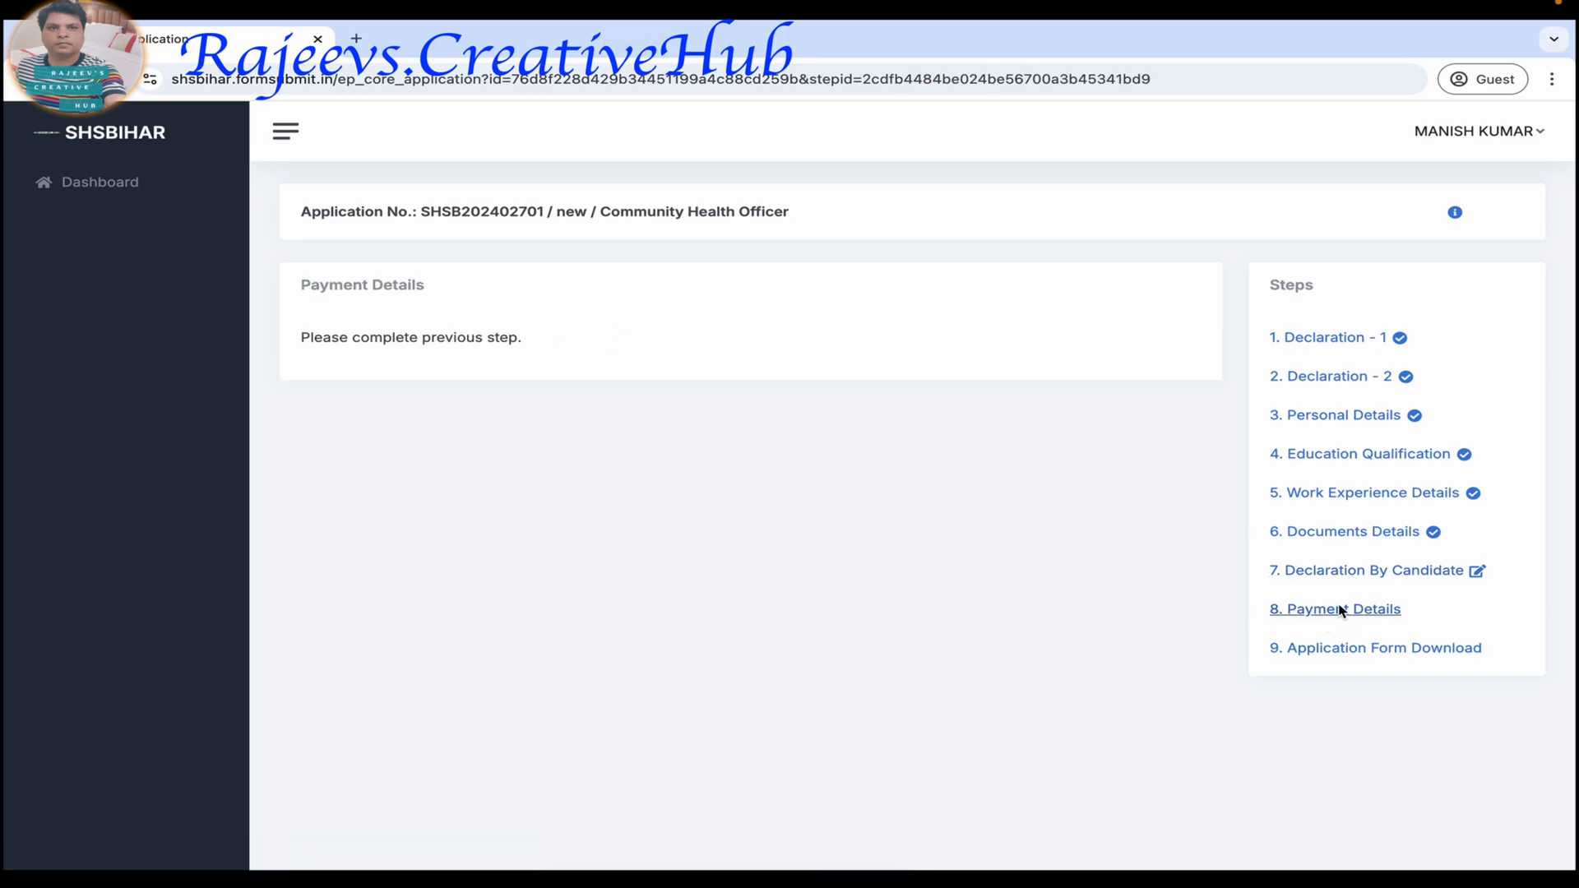
click(1347, 653)
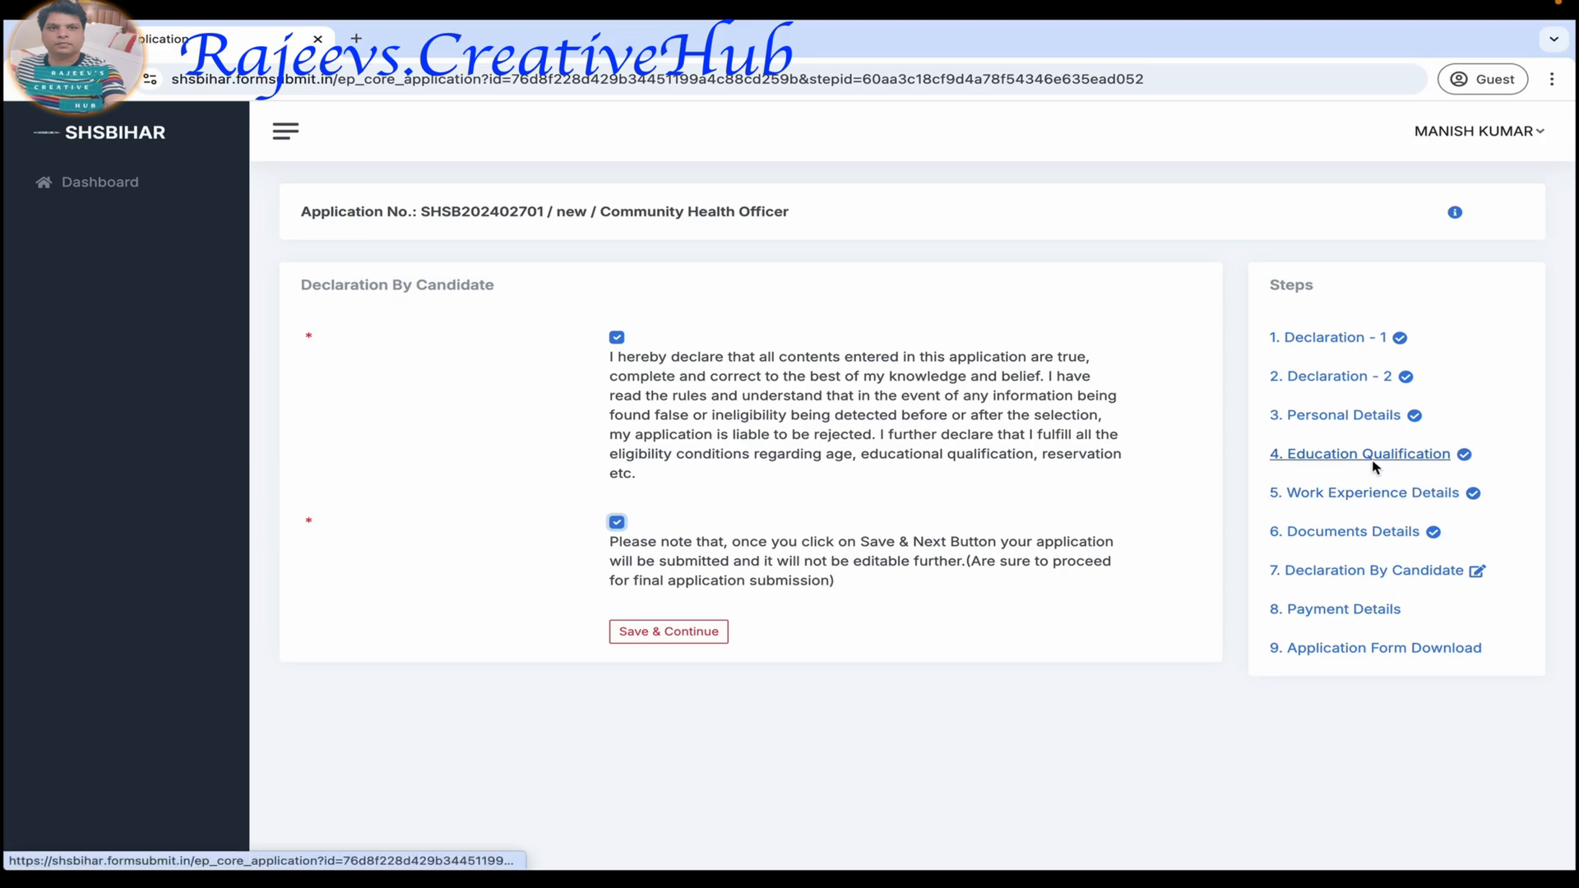
Recheck the Education Qualification entries, including the degree and Annexure I answers.
click(1342, 456)
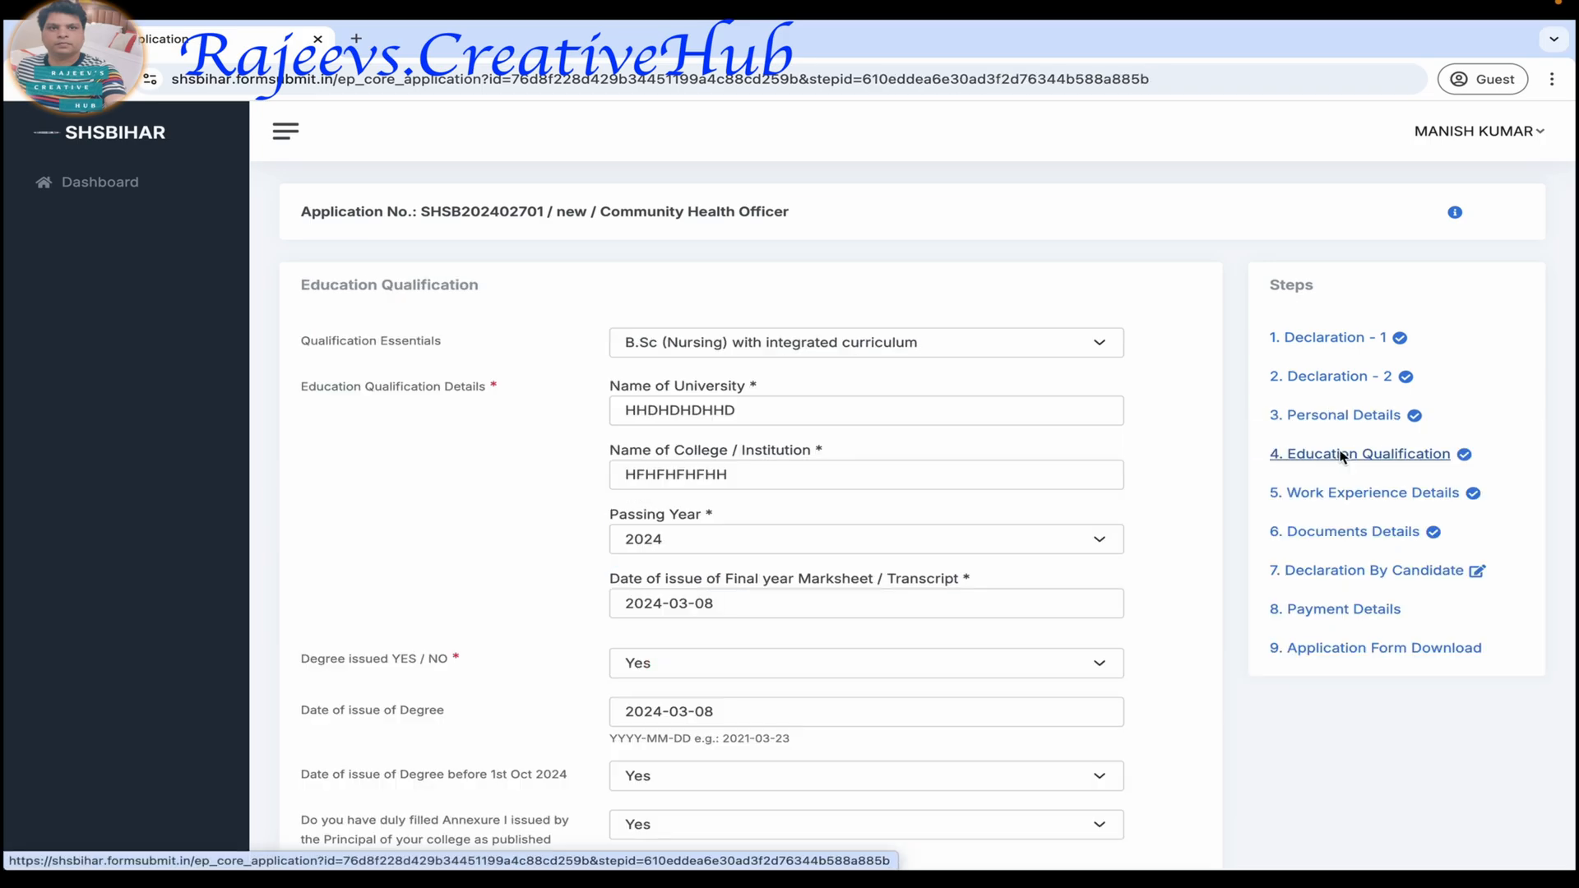
scroll(1160, 562, down, 1)
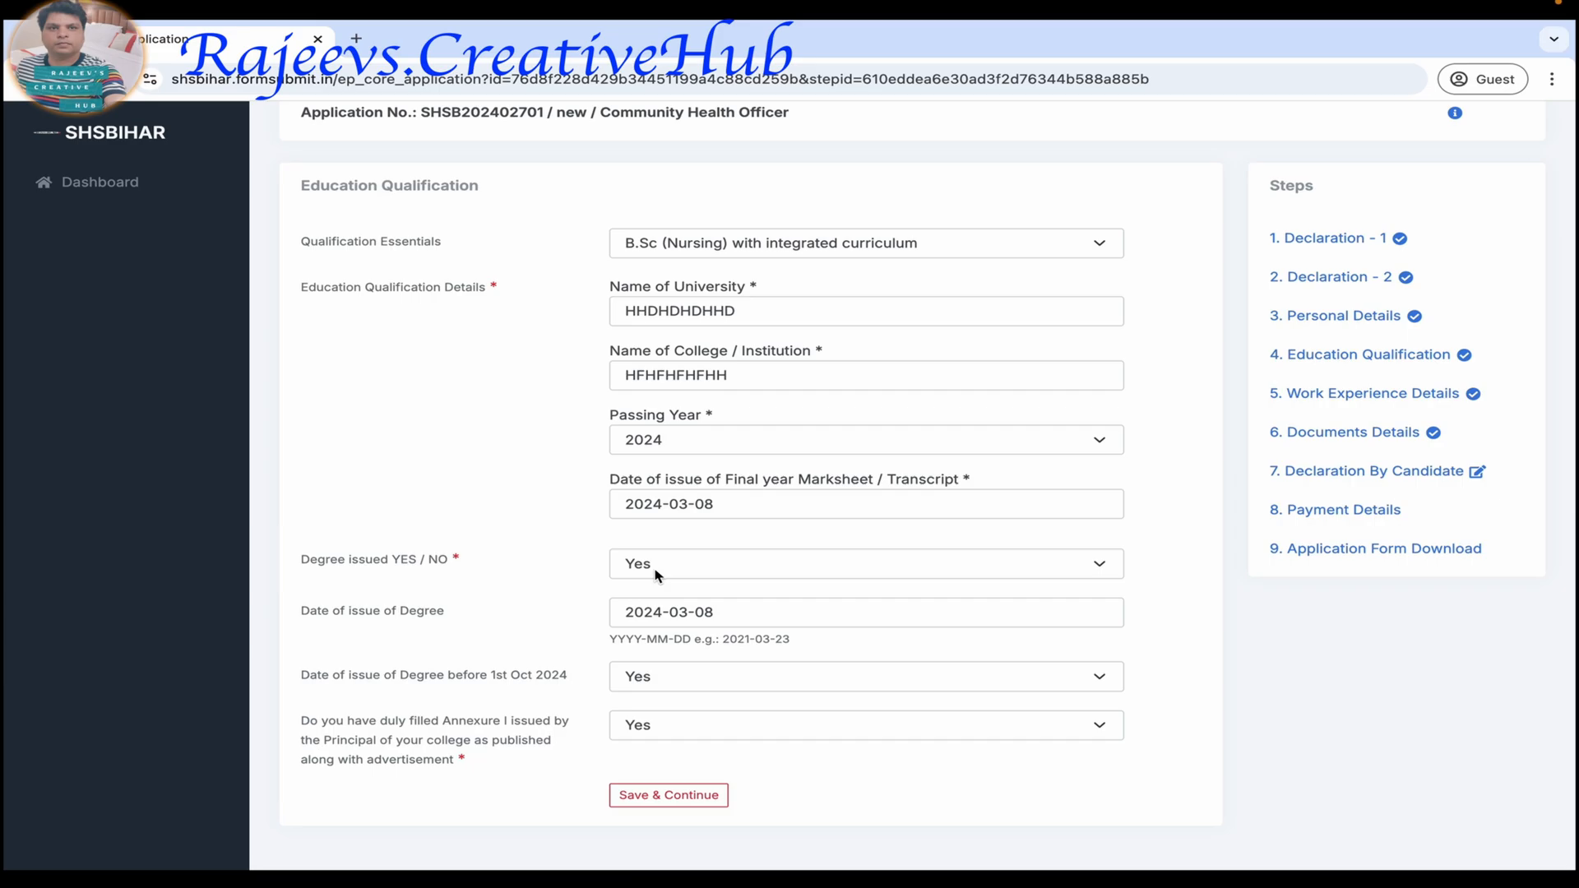
scroll(1174, 264, up, 1)
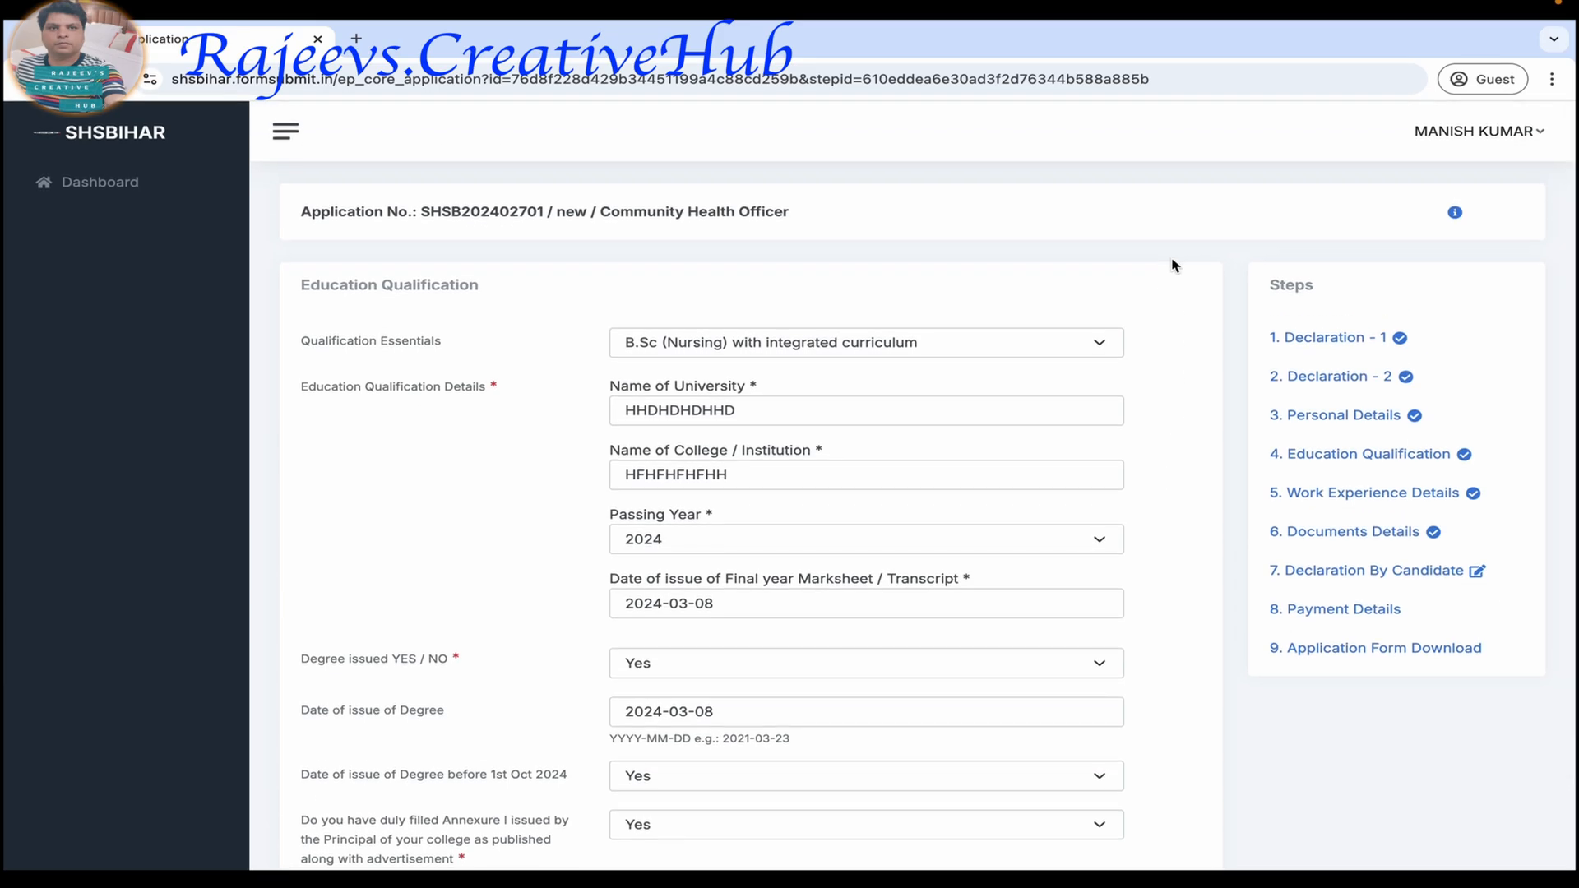